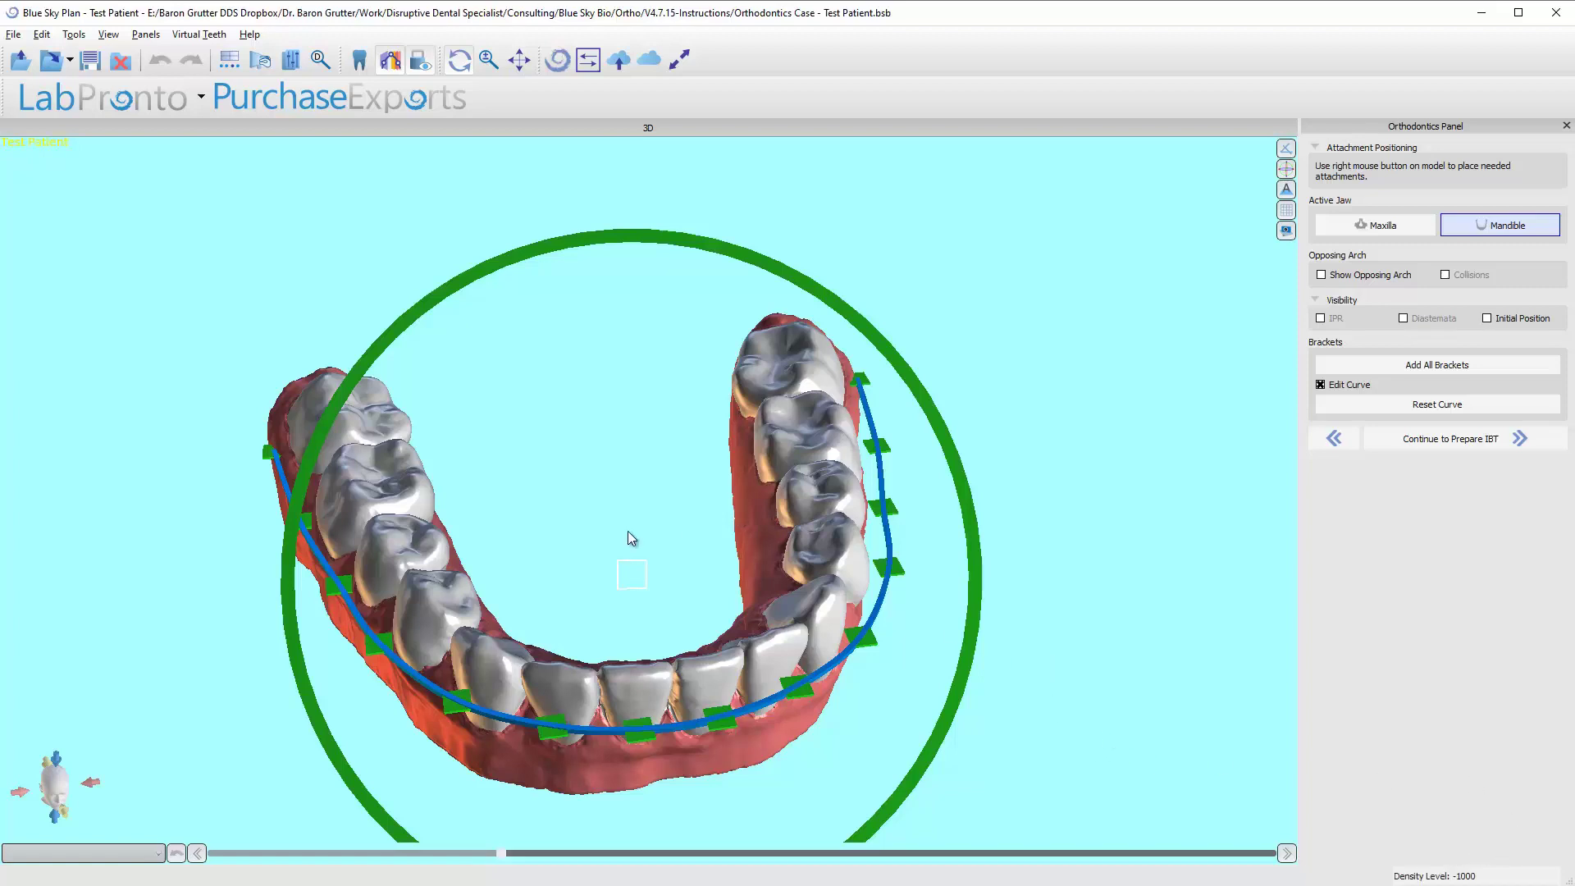
Examine the bracket curve on the mandibular teeth from the front and the side.
drag(676, 496, 658, 182)
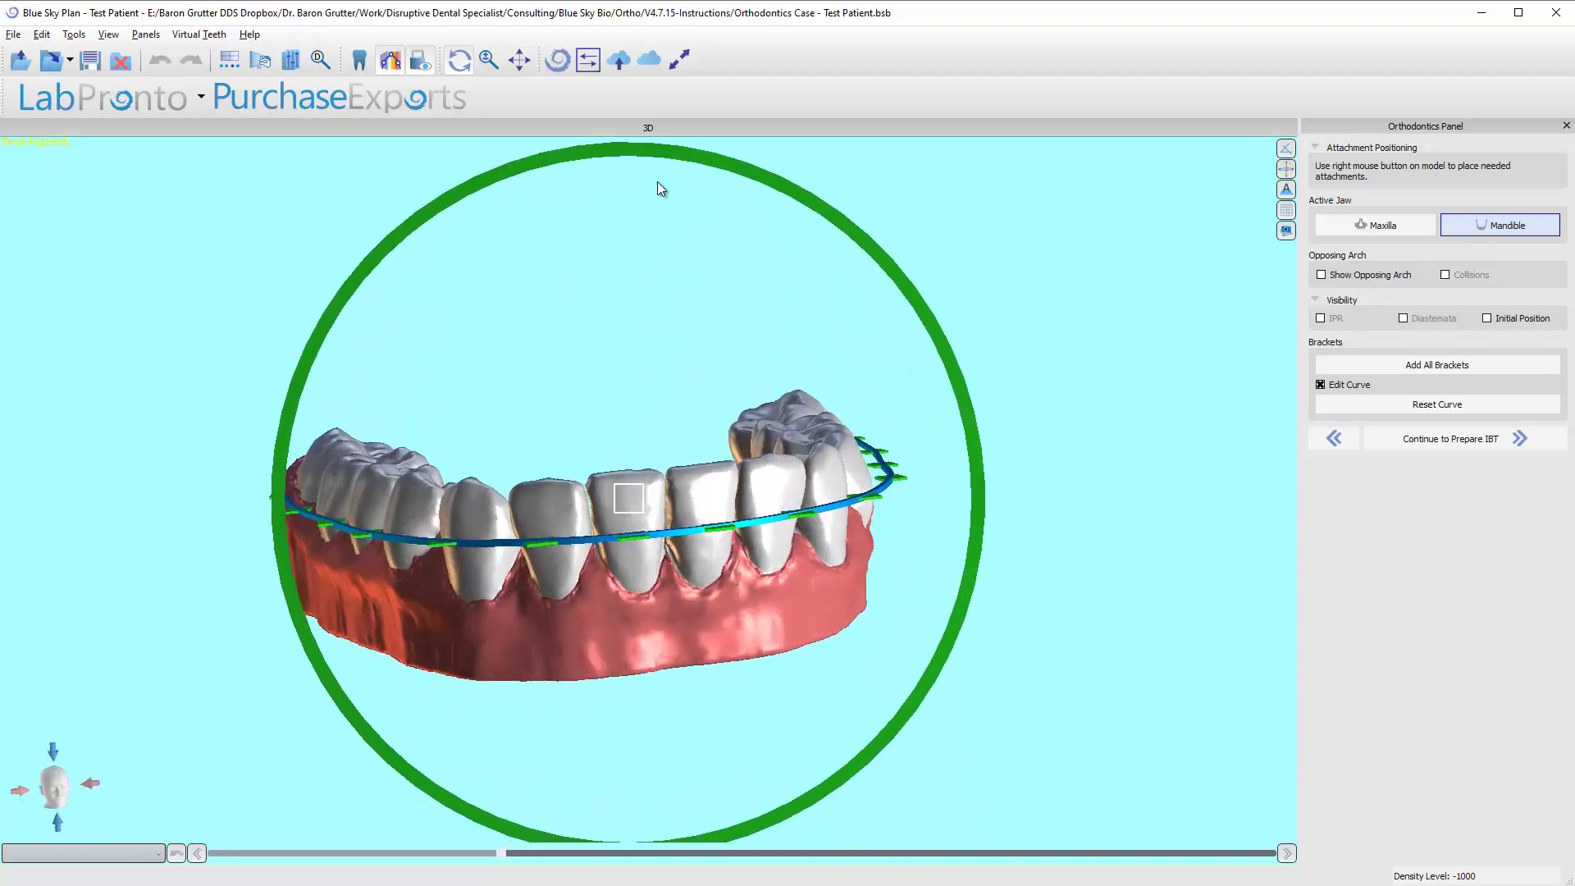
drag(696, 729, 628, 313)
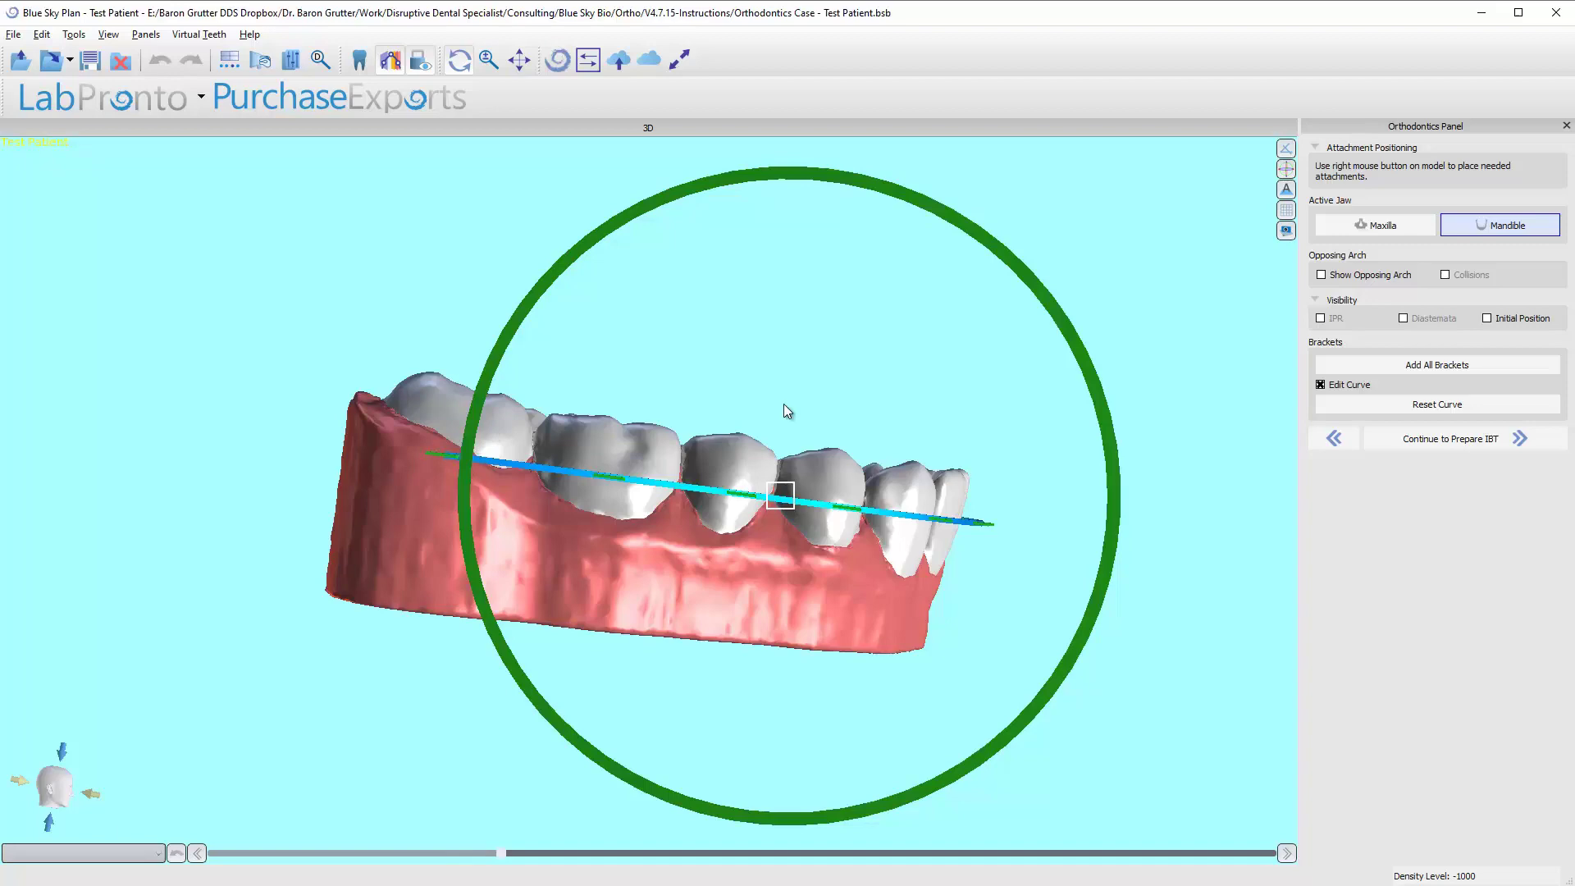
drag(897, 377, 517, 582)
drag(1215, 465, 301, 736)
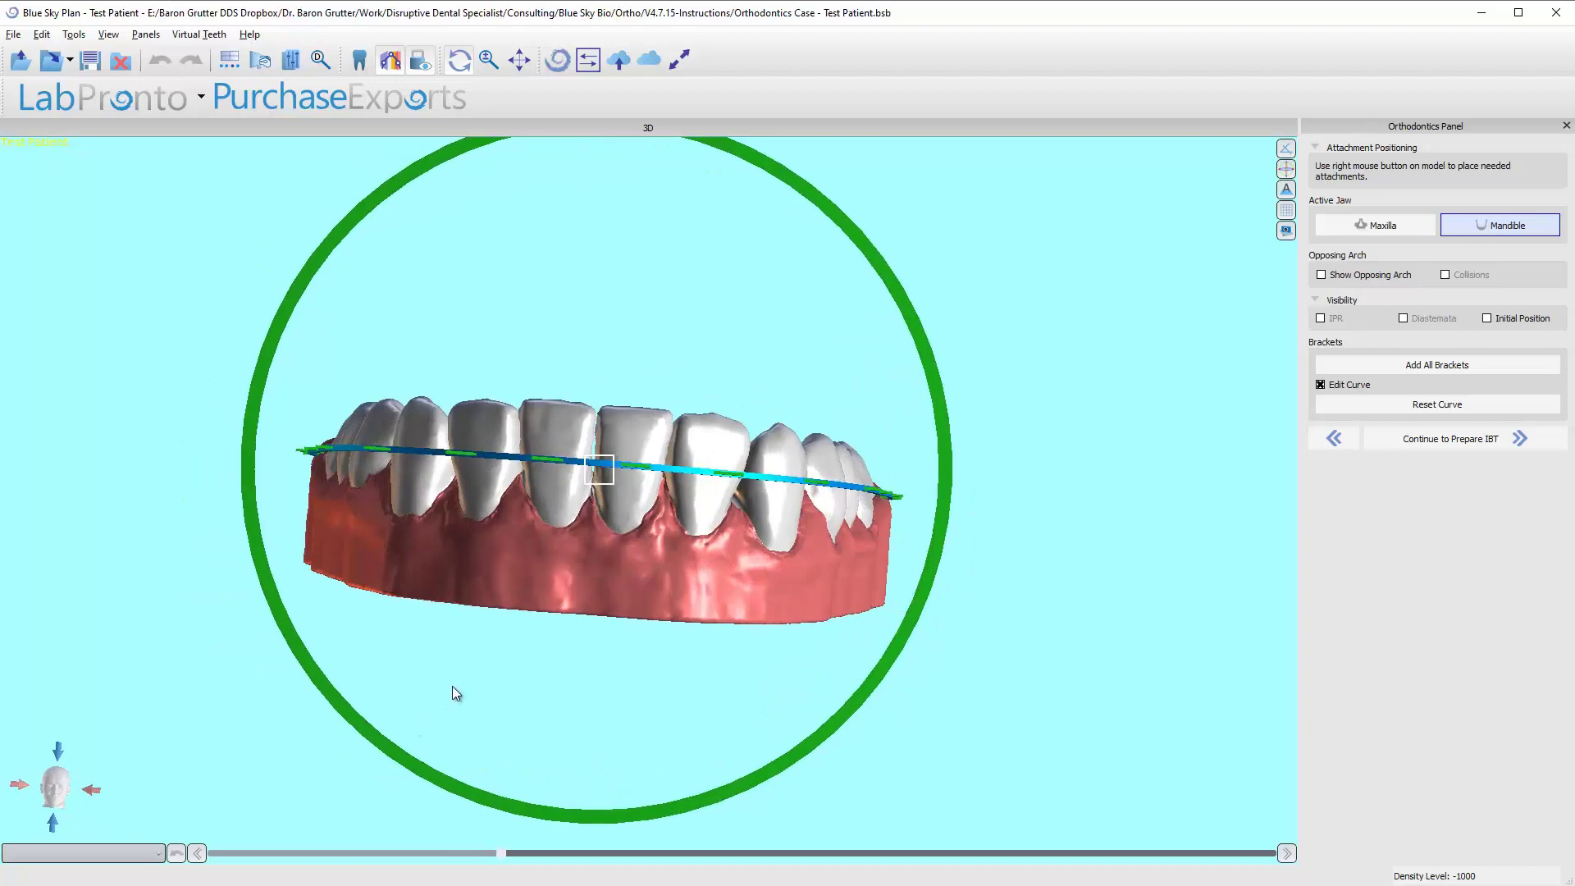
Try tilting the bracket curve out of the tooth plane, and undo the changes.
drag(478, 682, 1026, 443)
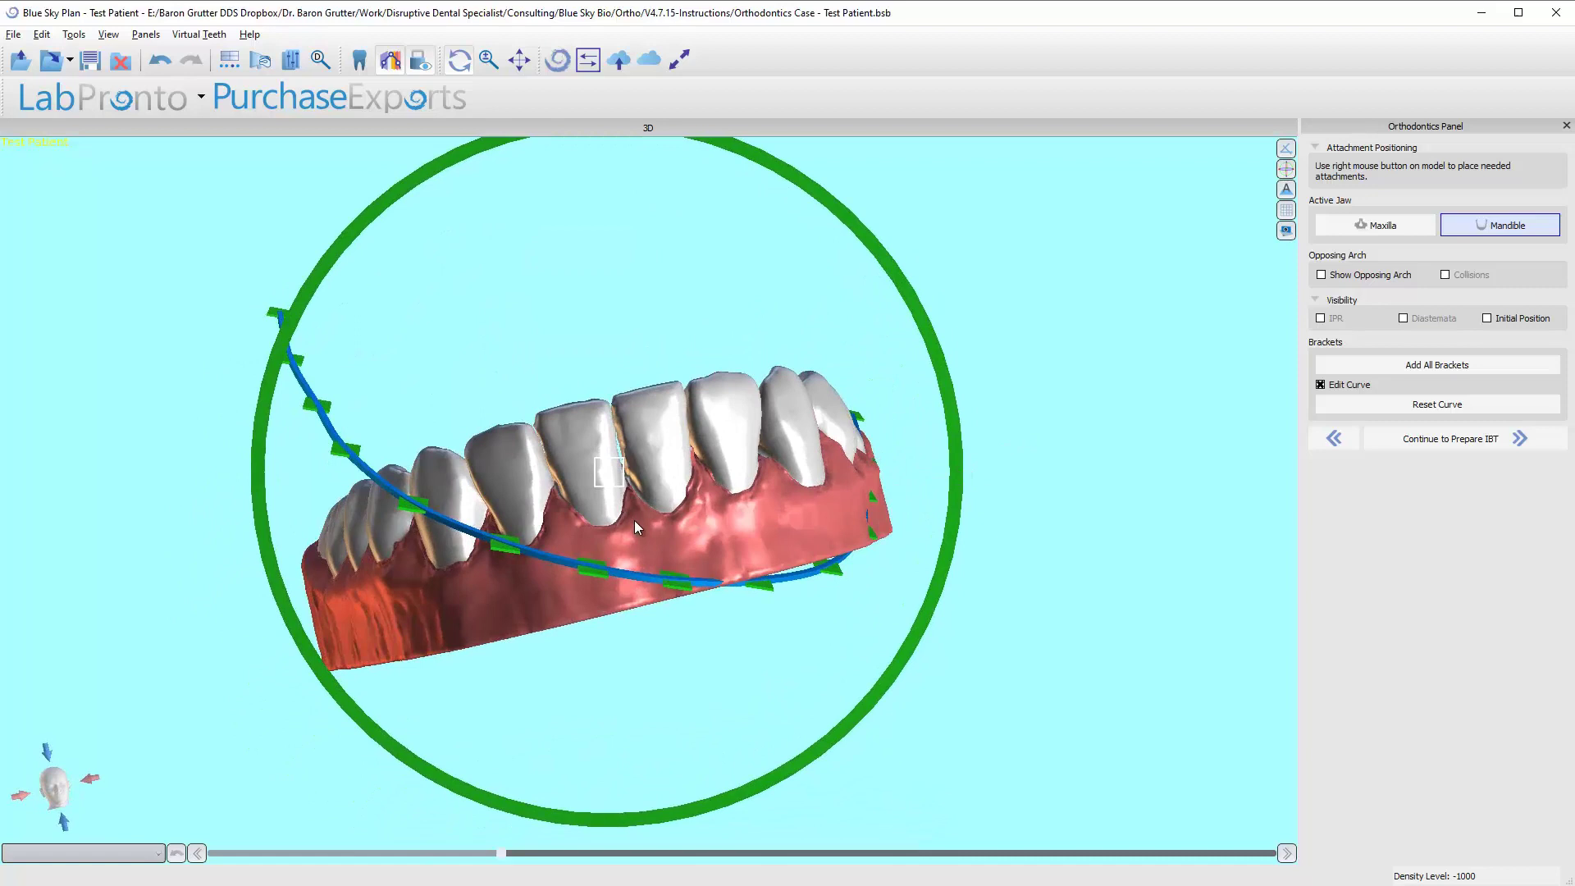
click(160, 62)
click(161, 62)
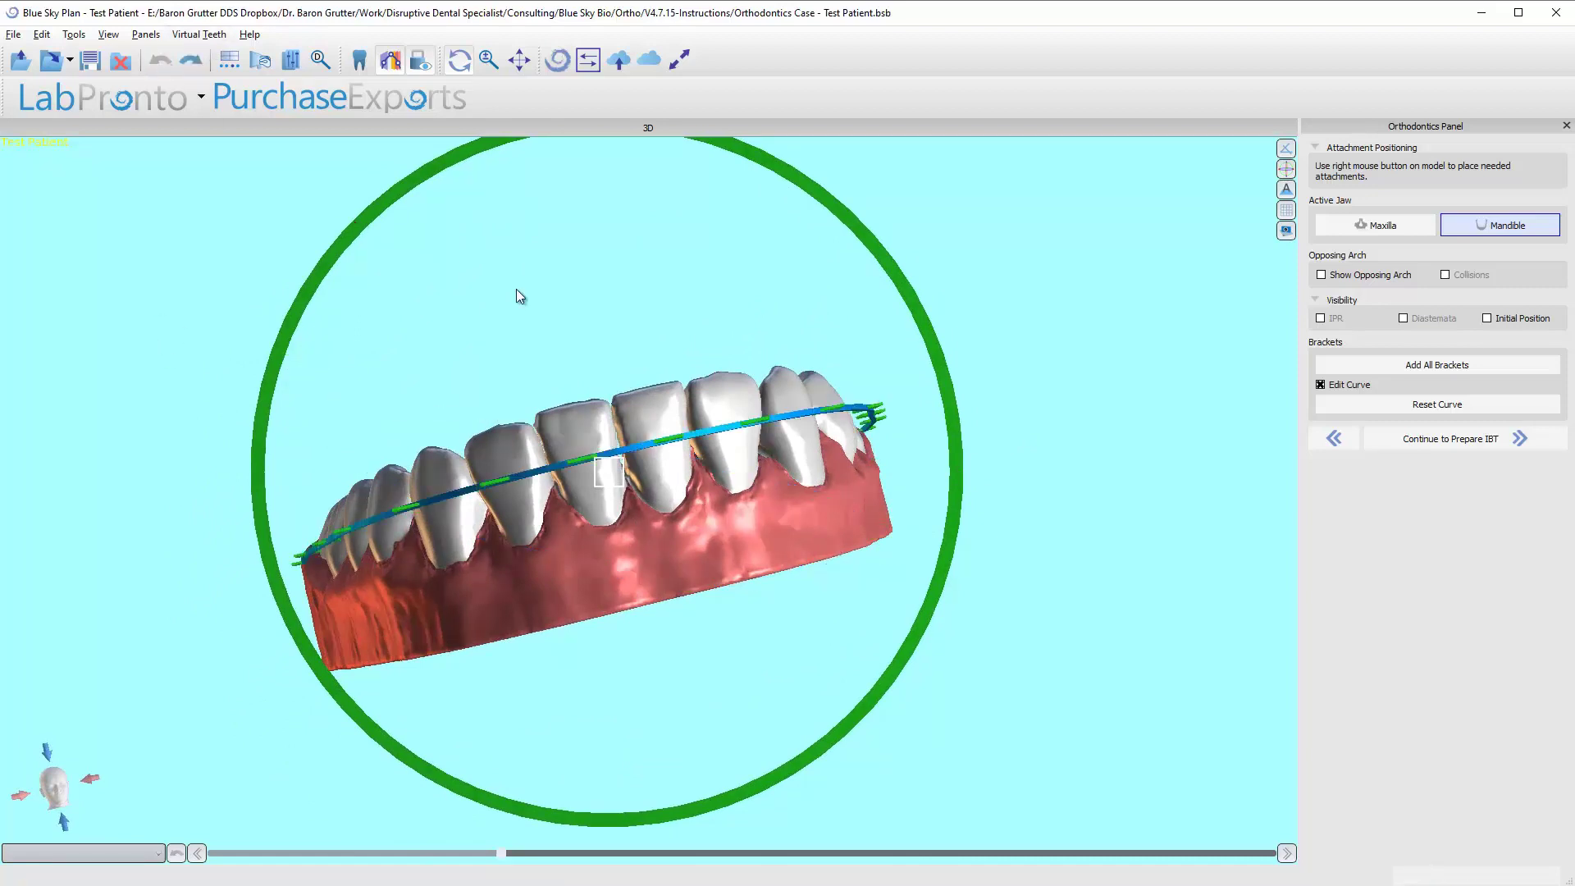
Reset the tilted bracket curve to its default position on the mandibular arch.
drag(667, 235, 450, 392)
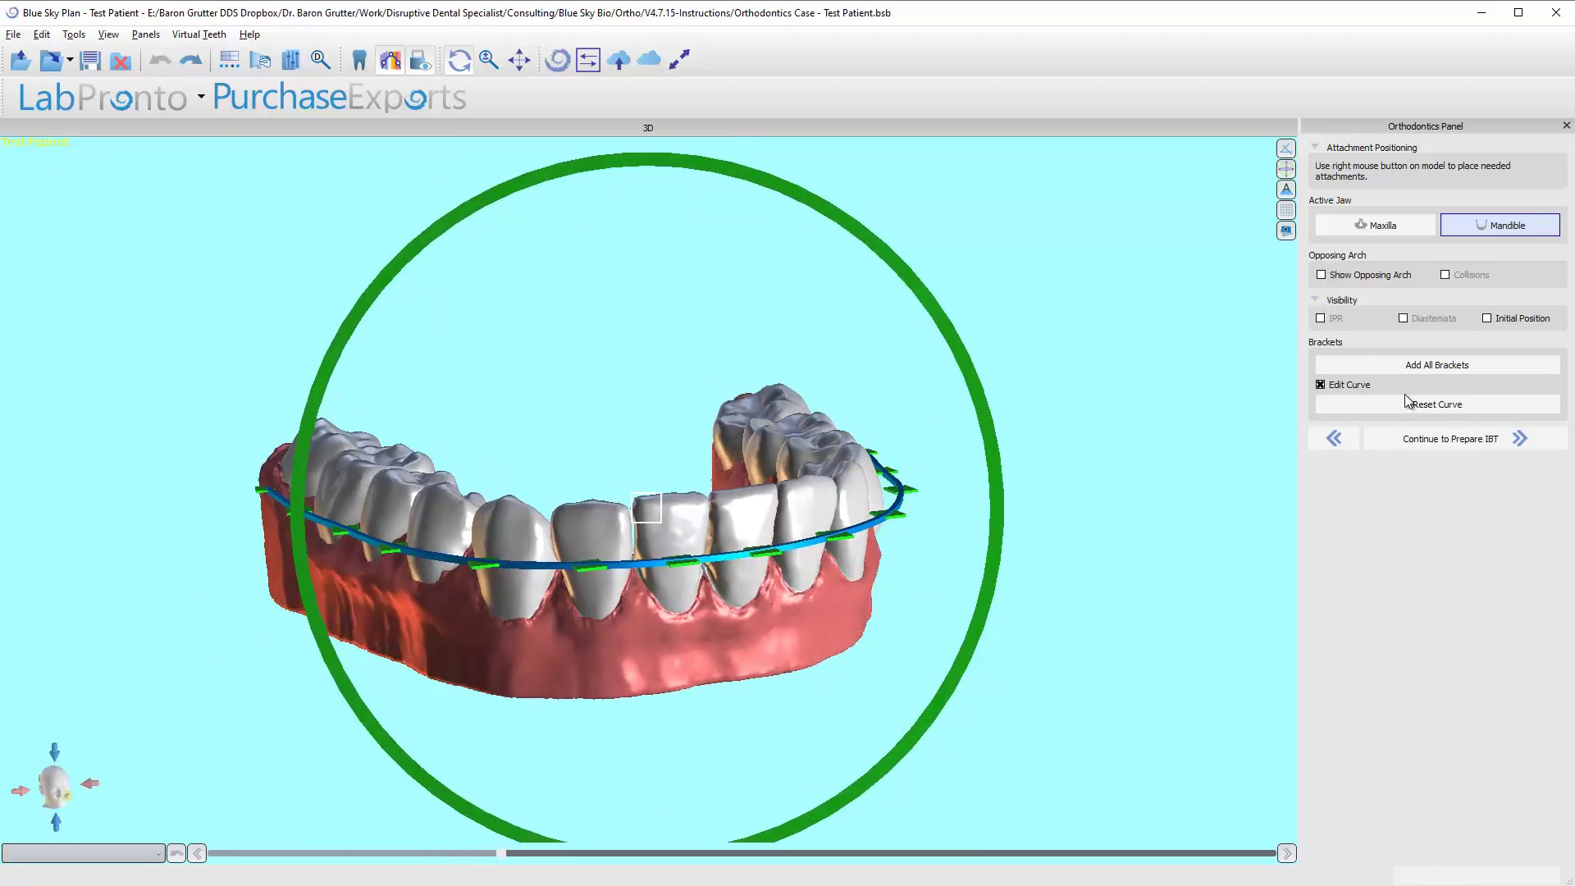
click(1324, 406)
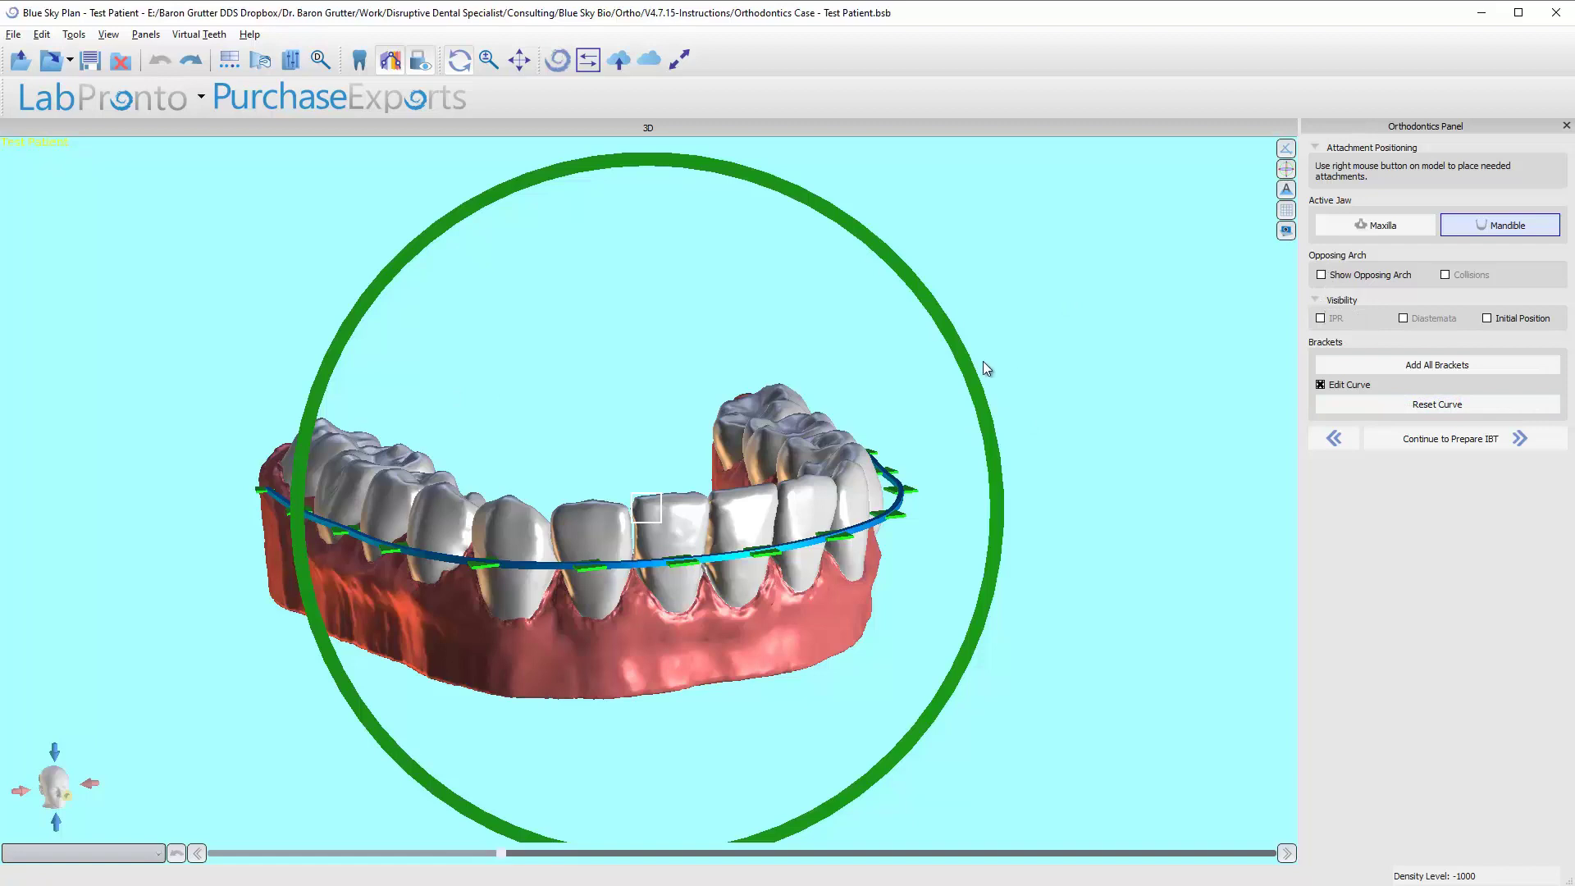
click(1375, 404)
Try rotating the bracket curve in the straight front view of the mandible, and undo the rotation.
drag(1089, 468, 1109, 466)
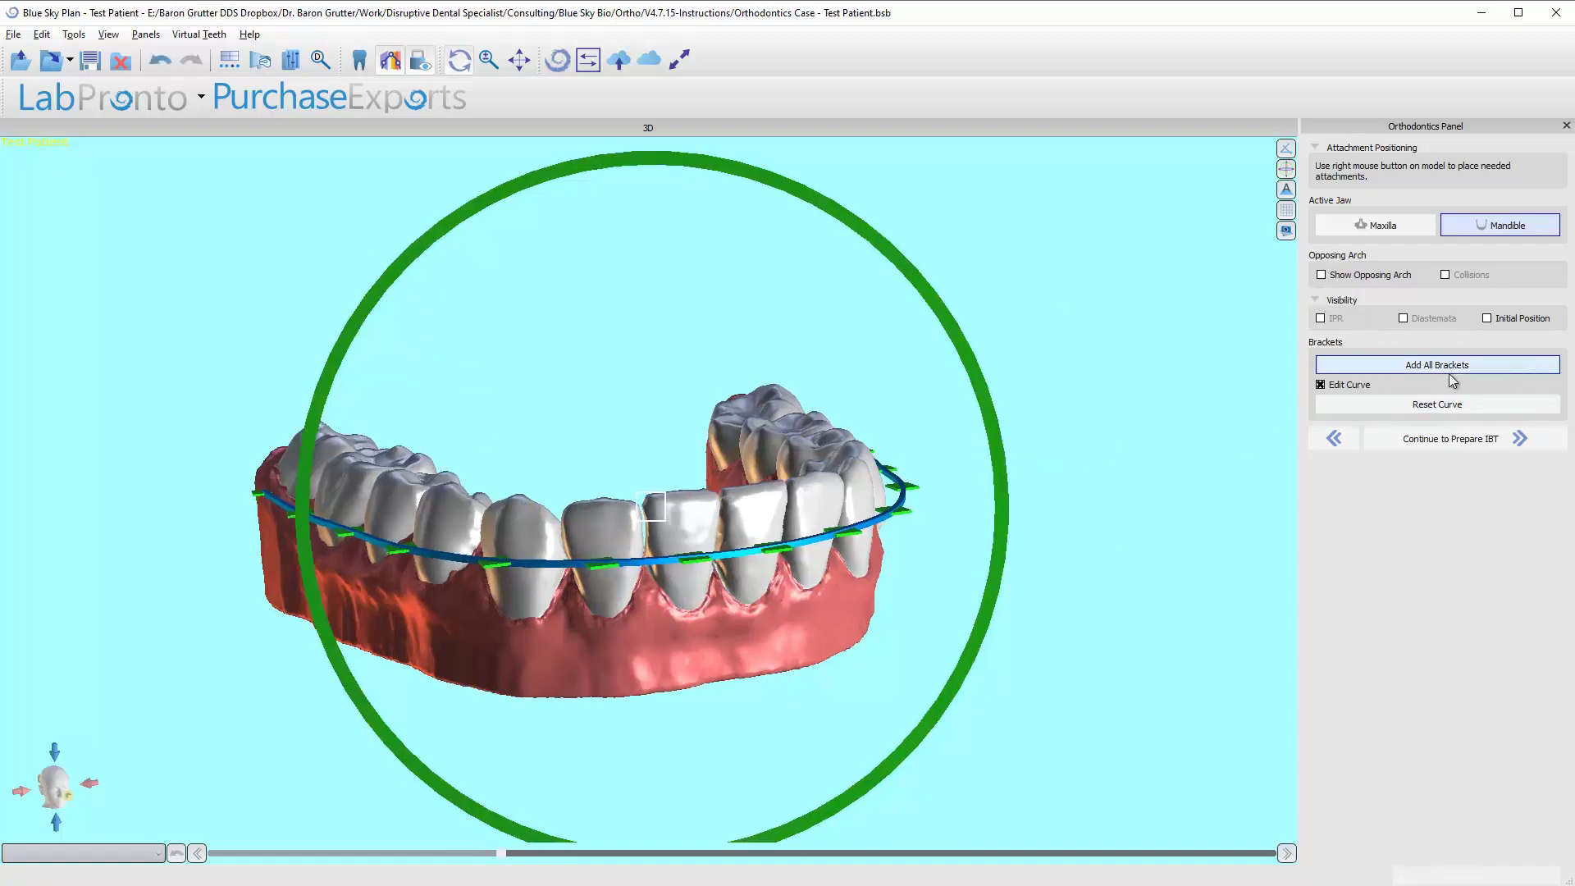
drag(1207, 467, 1046, 464)
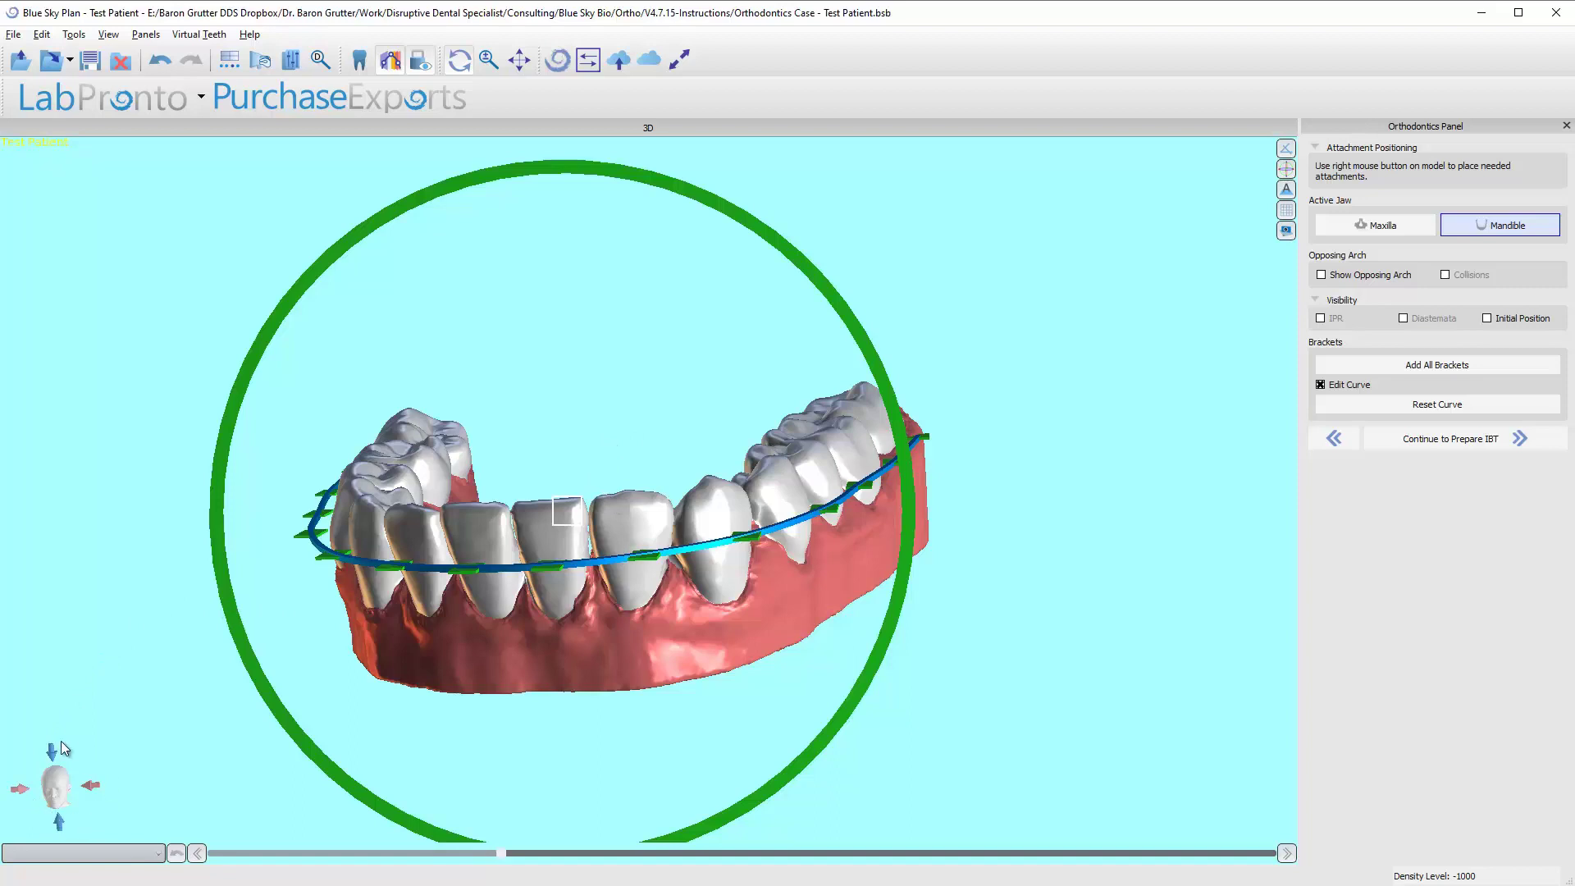
click(85, 791)
click(84, 791)
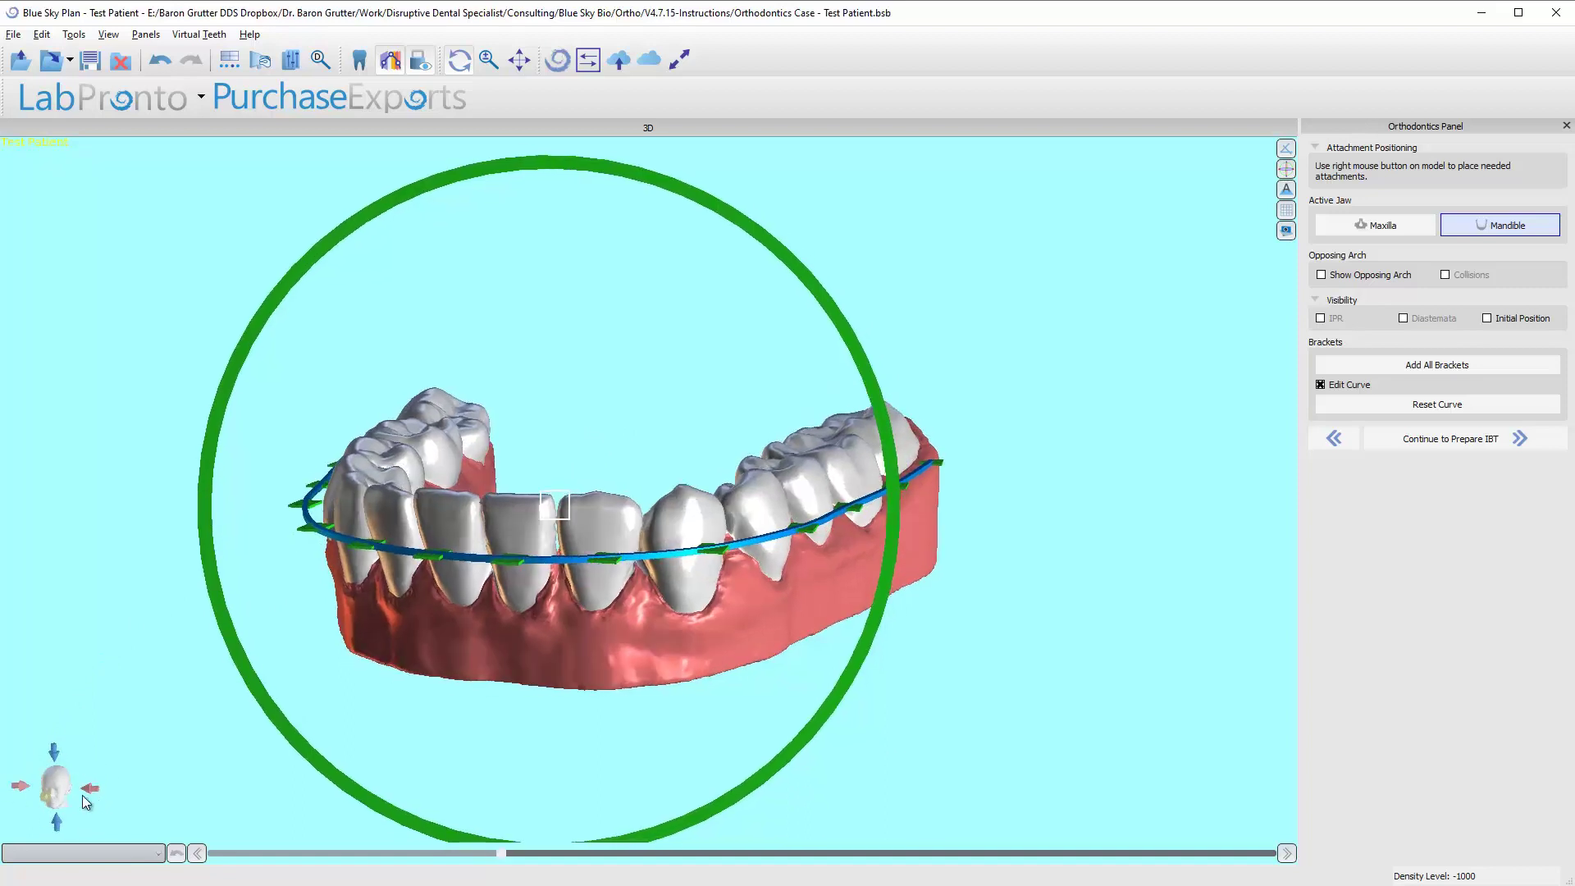
click(54, 793)
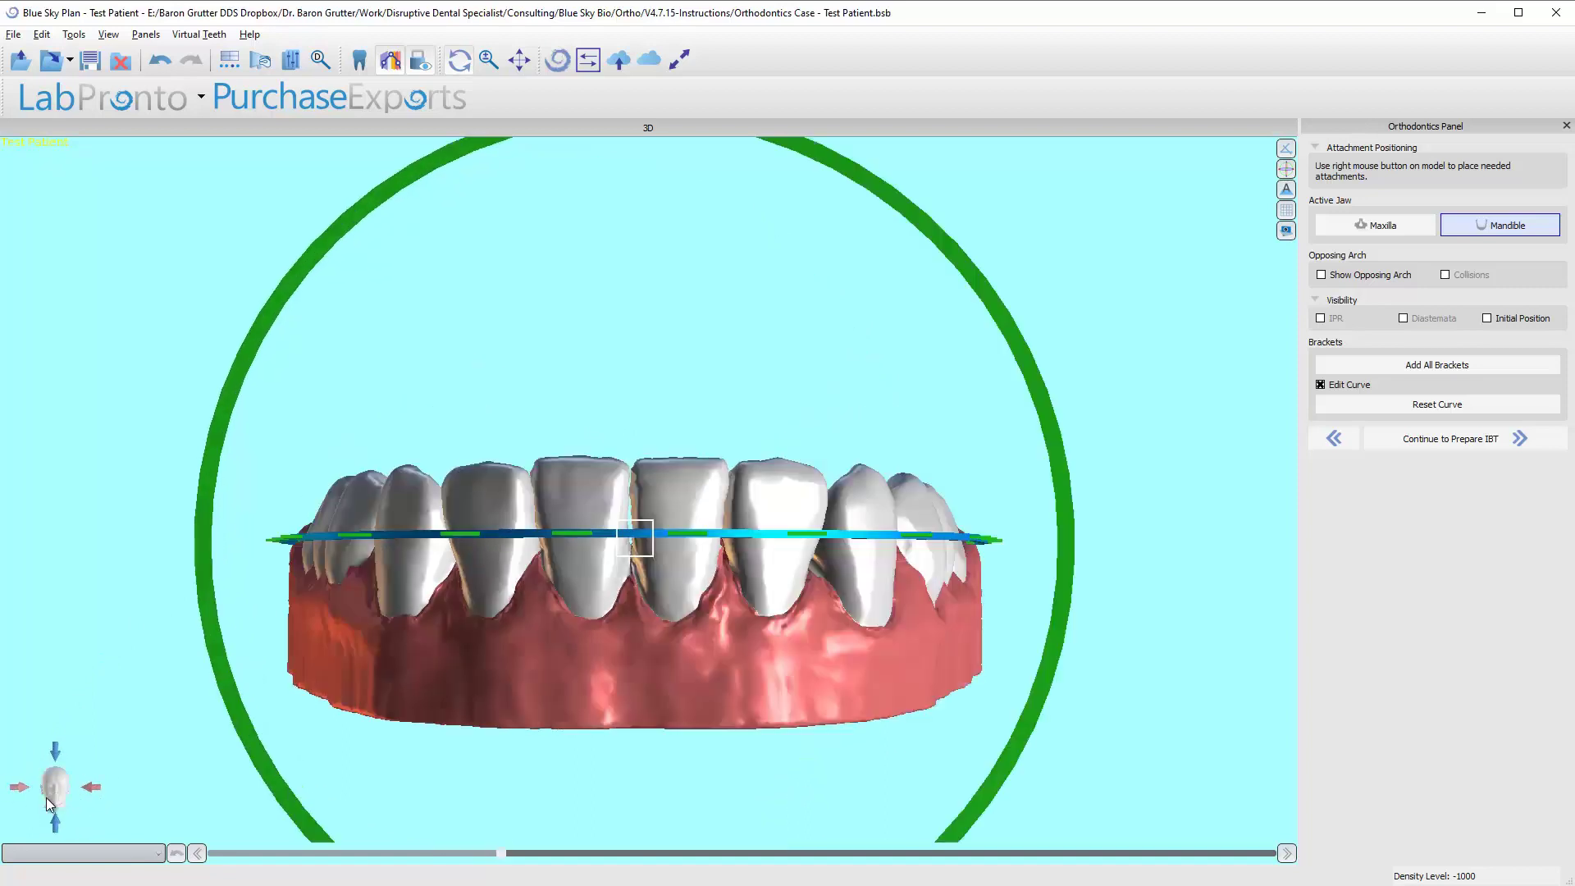
drag(859, 170, 910, 296)
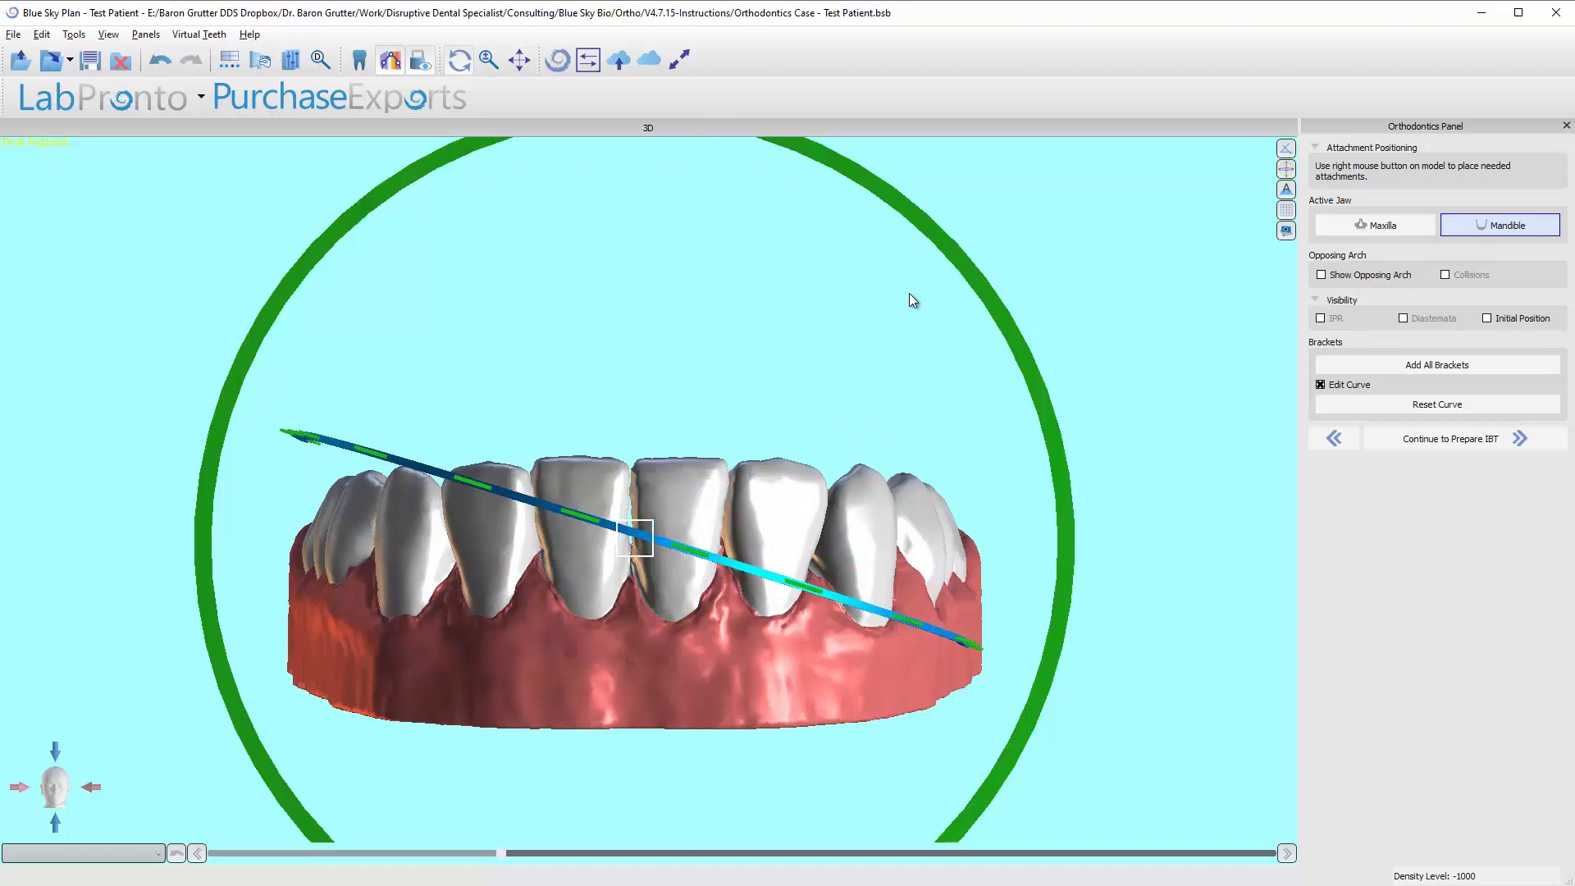
key(ctrl+z)
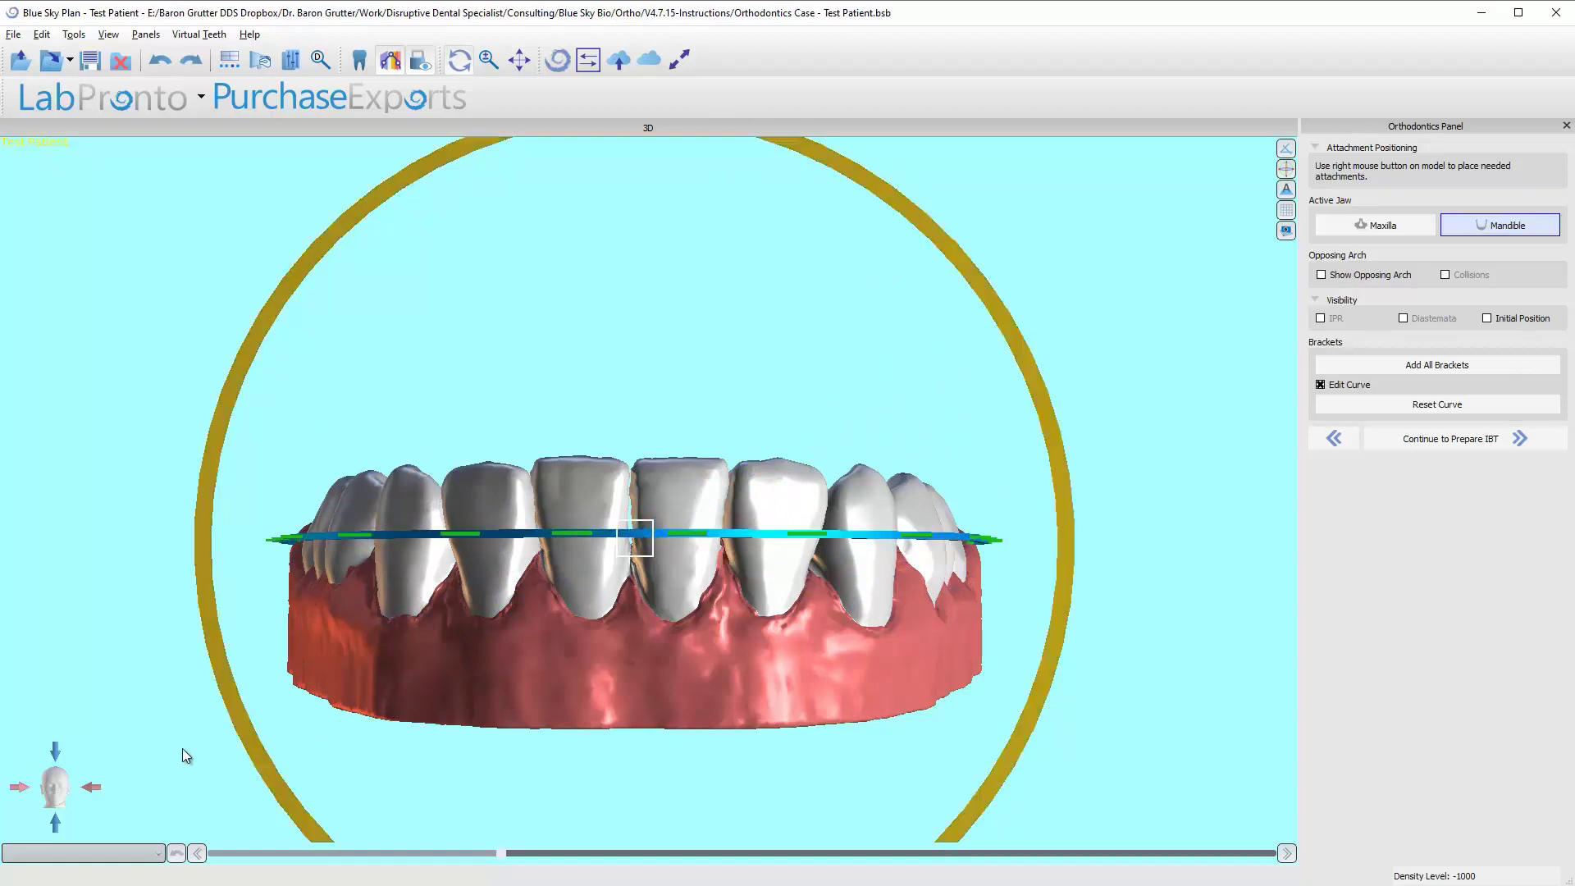
In the patient's left side view, rotate the bracket curve level with the tooth row and shift it slightly towards the biting surfaces.
click(88, 788)
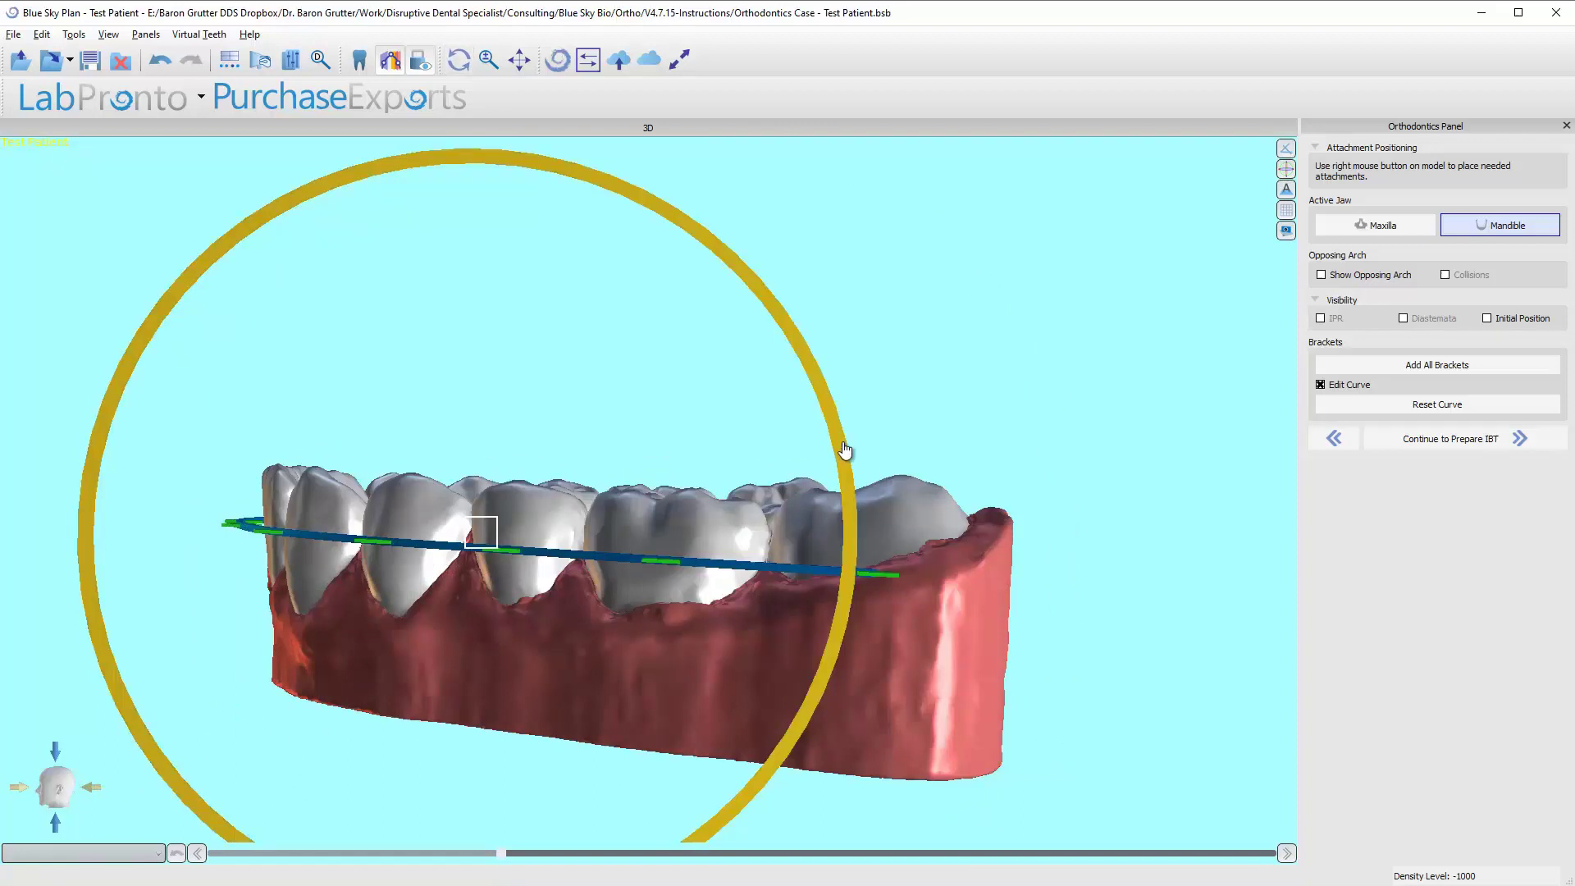
mouse_move(844, 450)
mouse_down()
mouse_move(835, 414)
mouse_move(837, 436)
mouse_up()
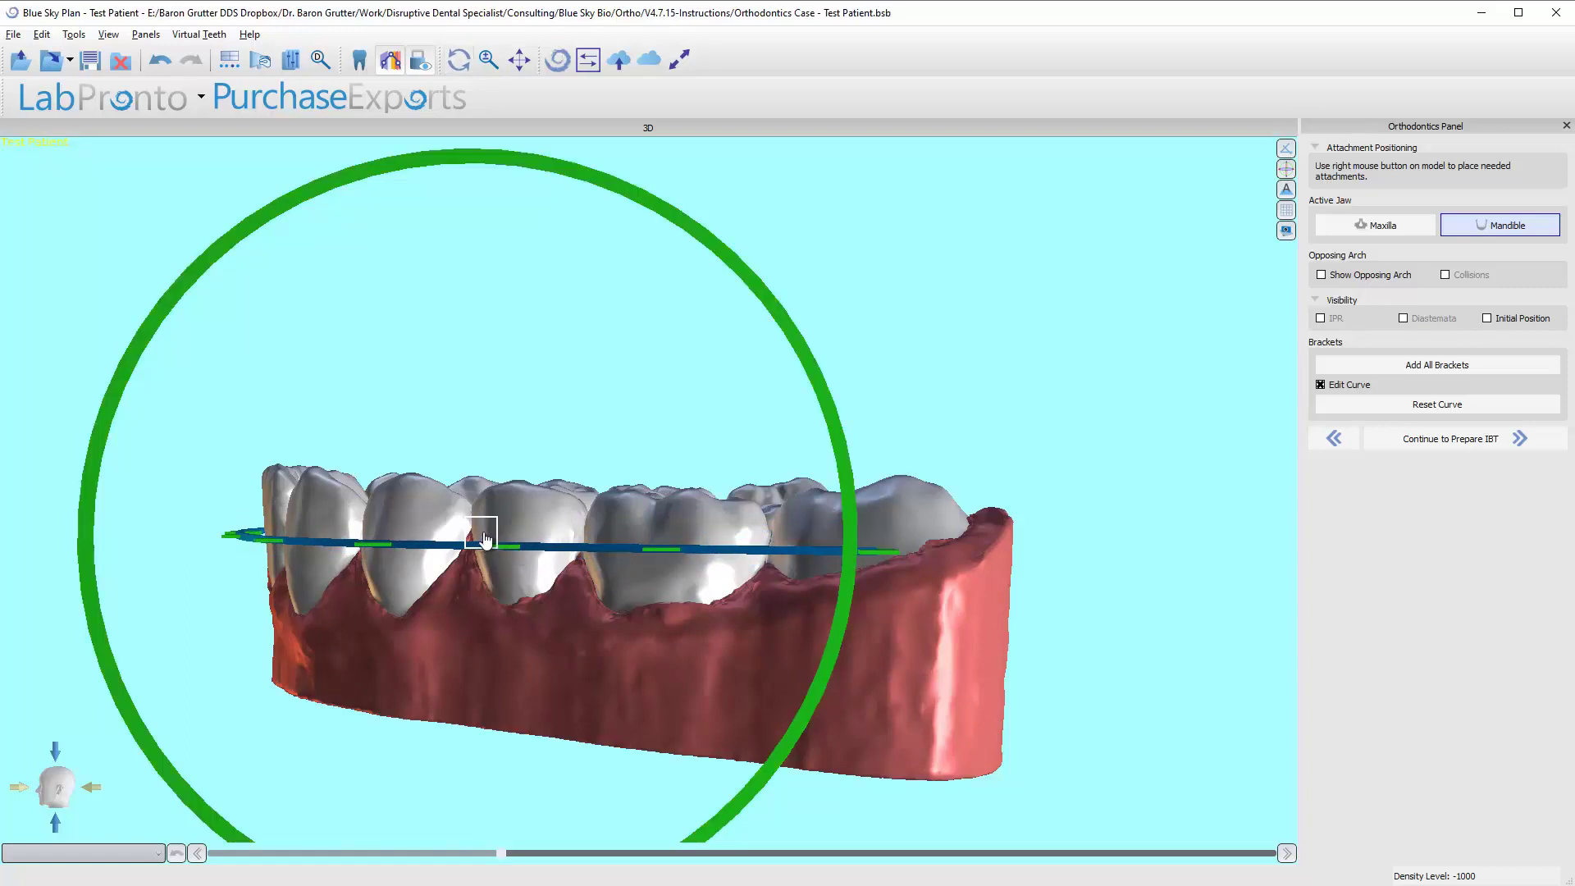
drag(485, 542, 485, 535)
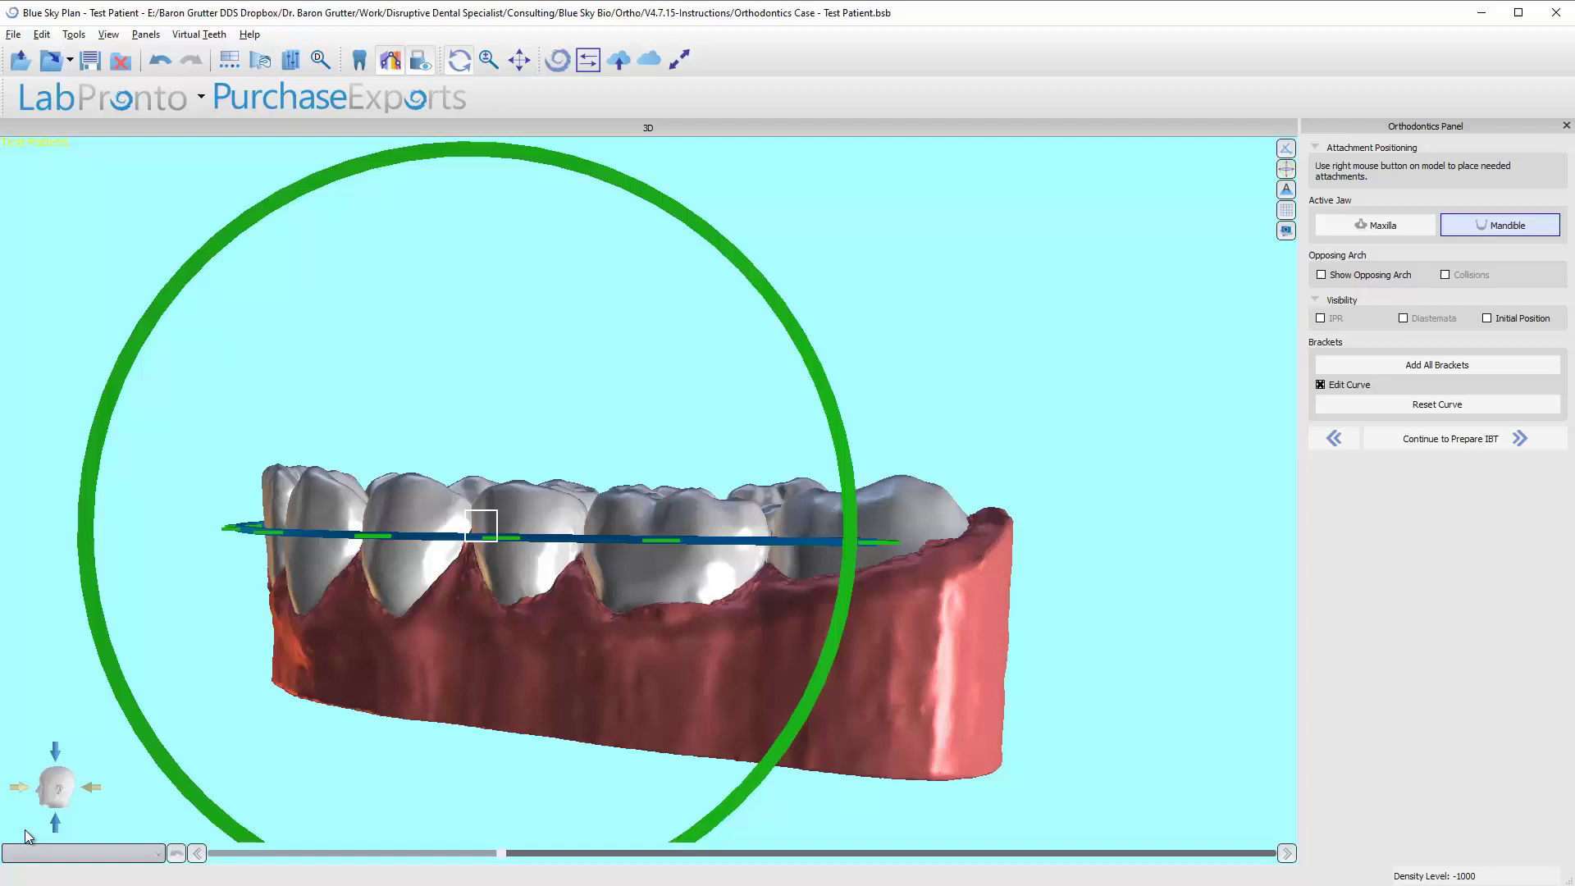
Raise the bracket curve slightly in the patient's right side view, and check it from the front and left side.
click(19, 791)
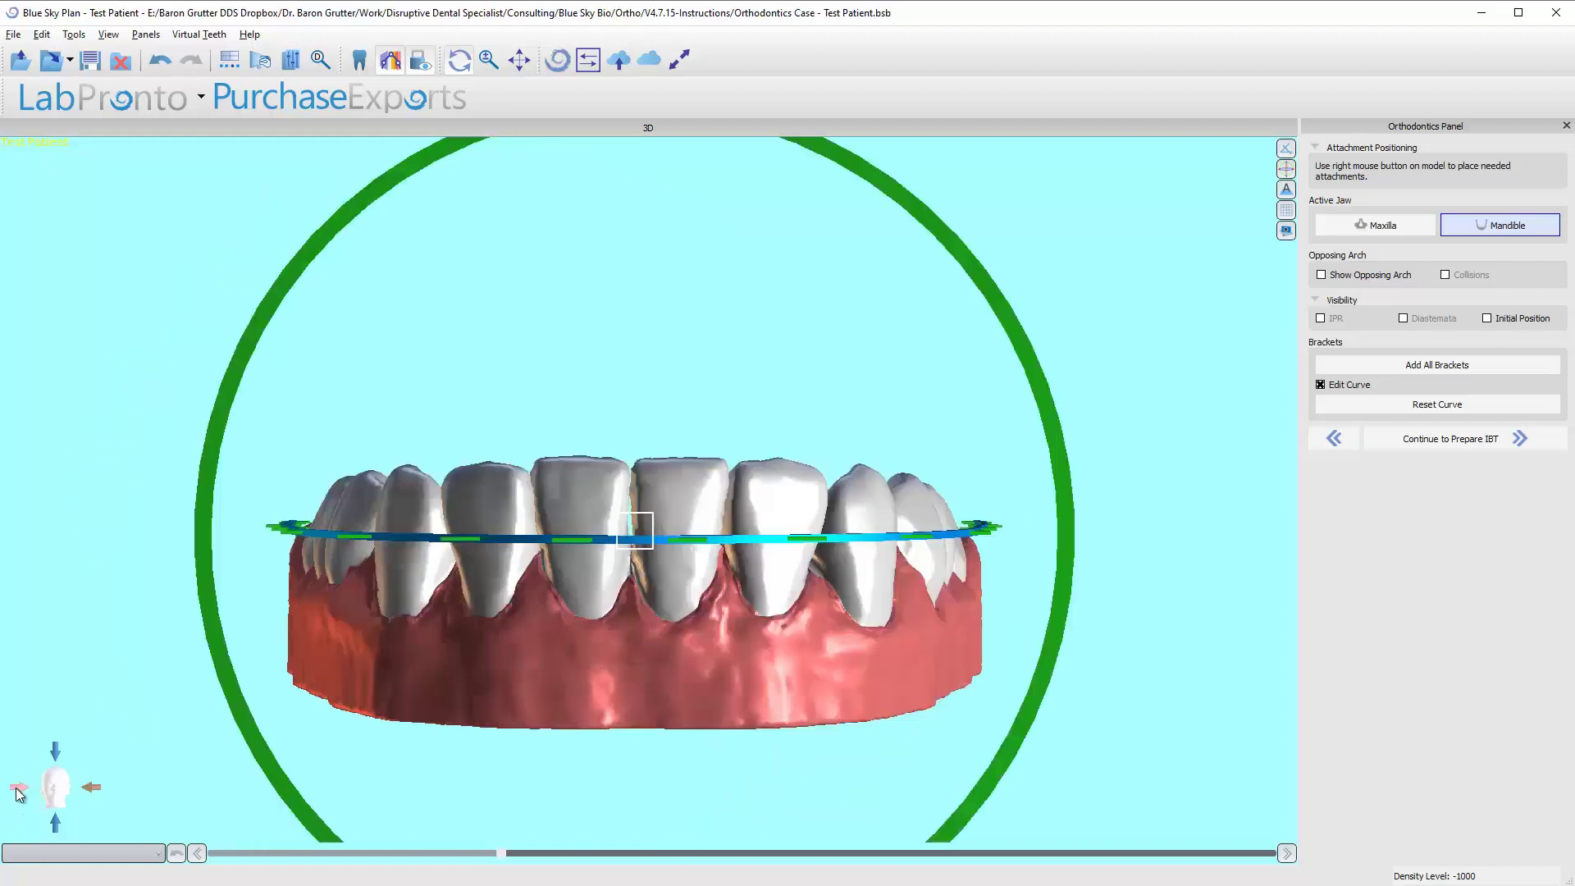
click(19, 791)
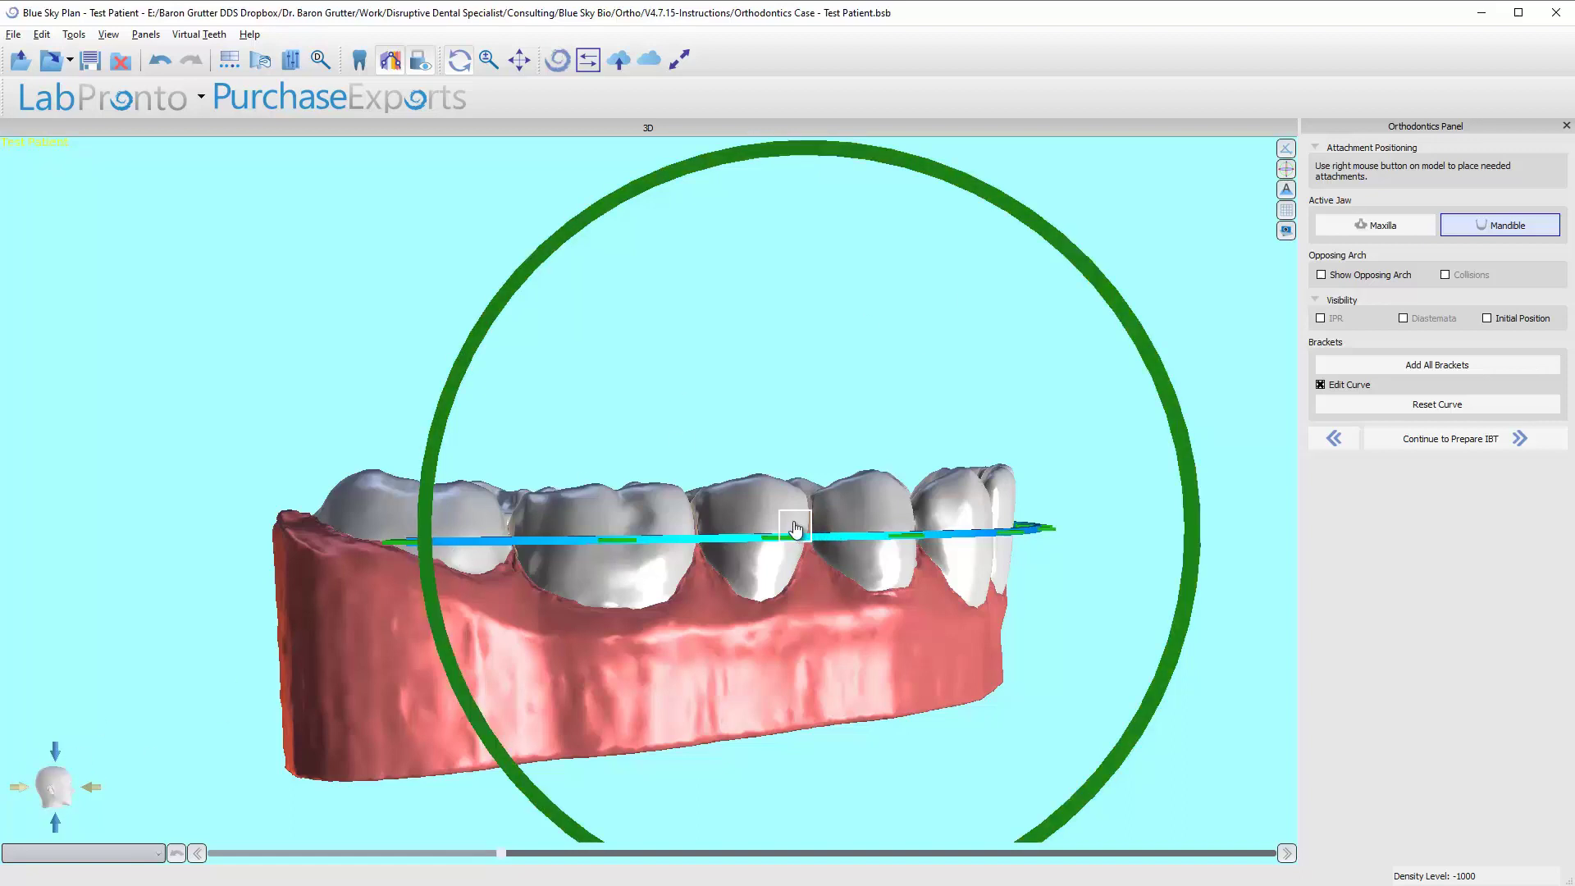
drag(793, 528, 794, 520)
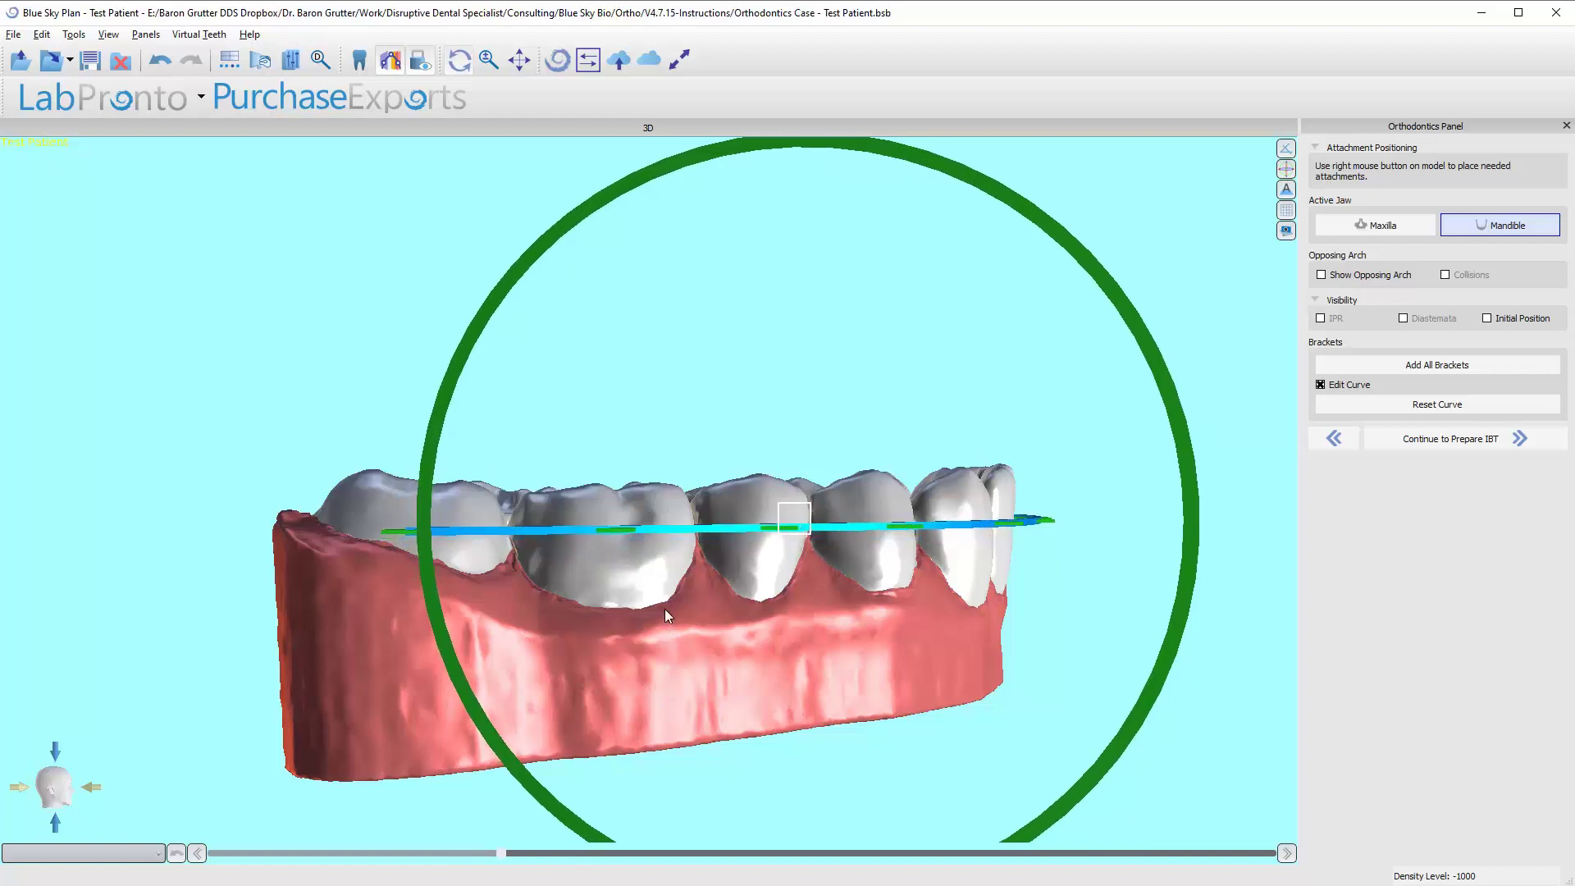
click(90, 790)
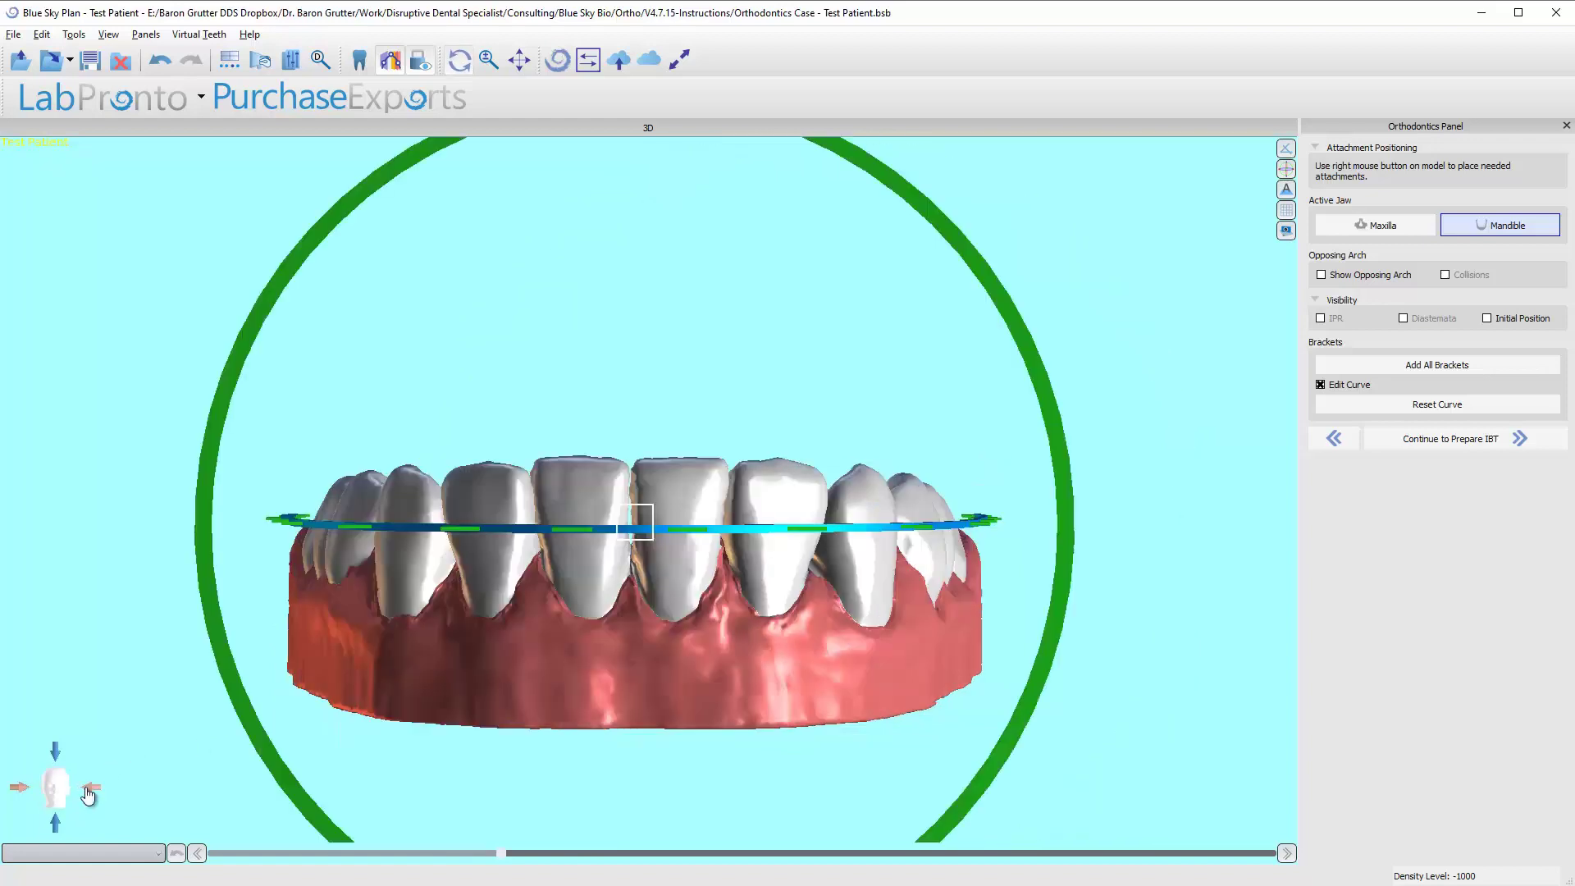
click(90, 789)
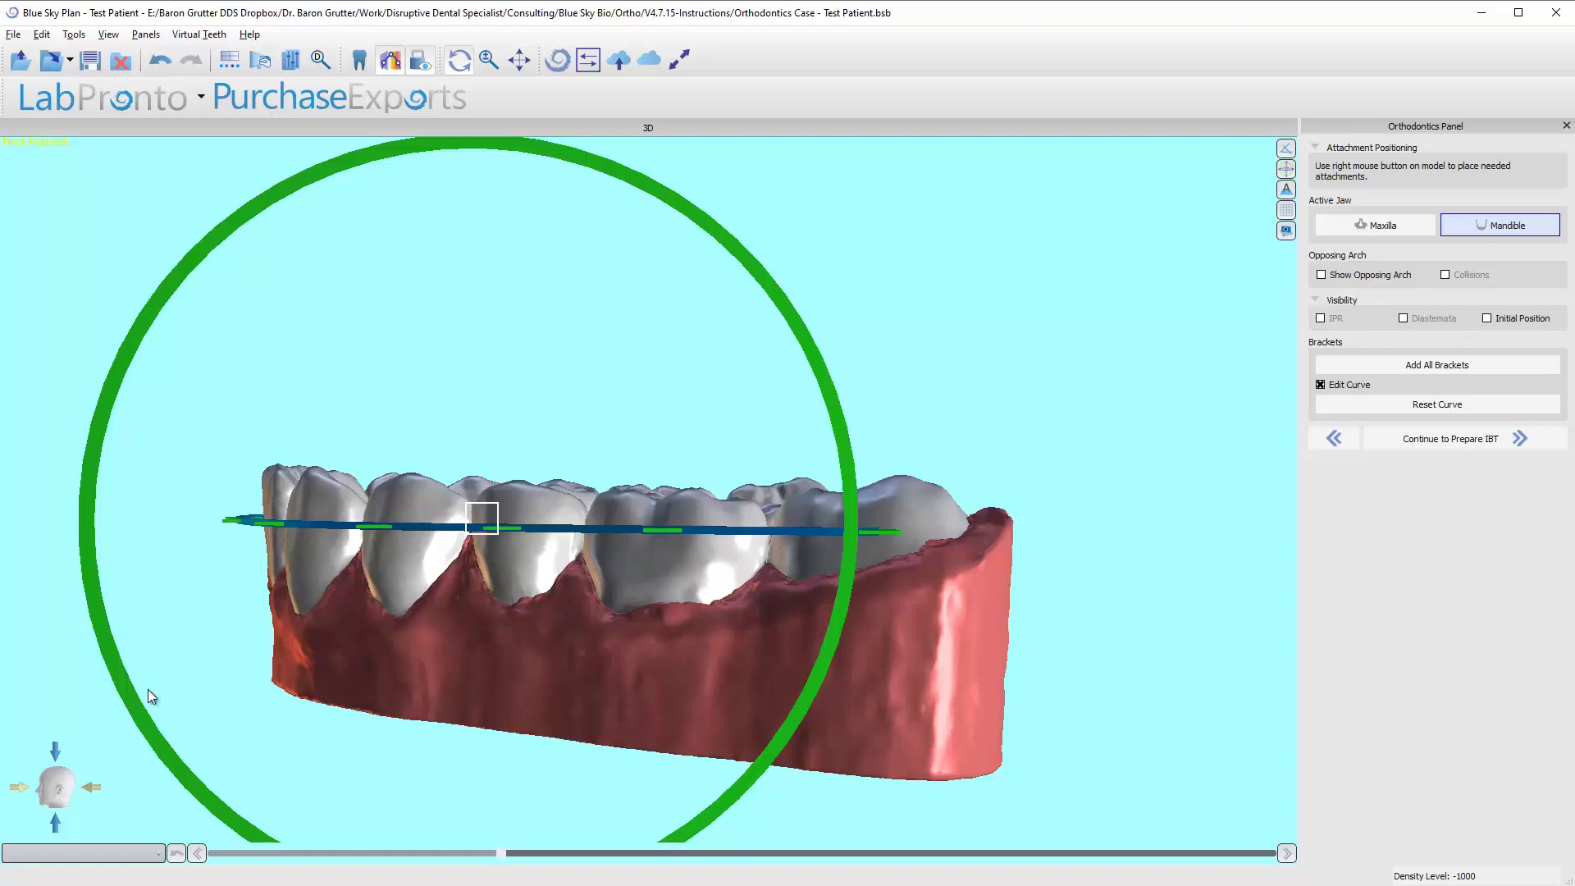
click(21, 784)
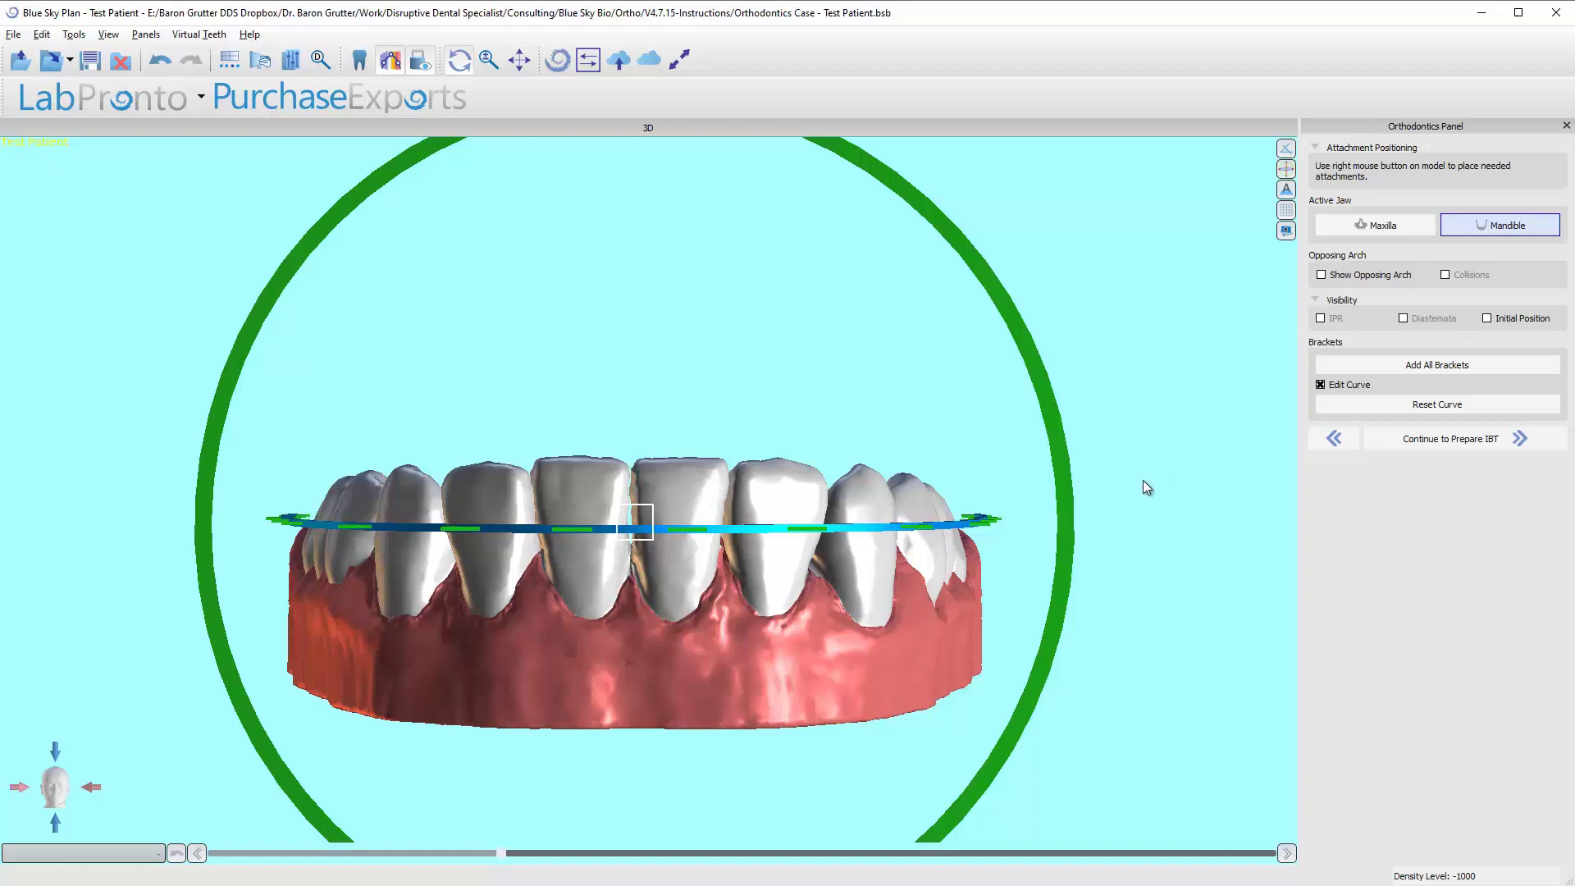
Start adding all mandibular brackets, choose the Selfy Passive system and inspect its brackets up close in the preview.
click(1401, 366)
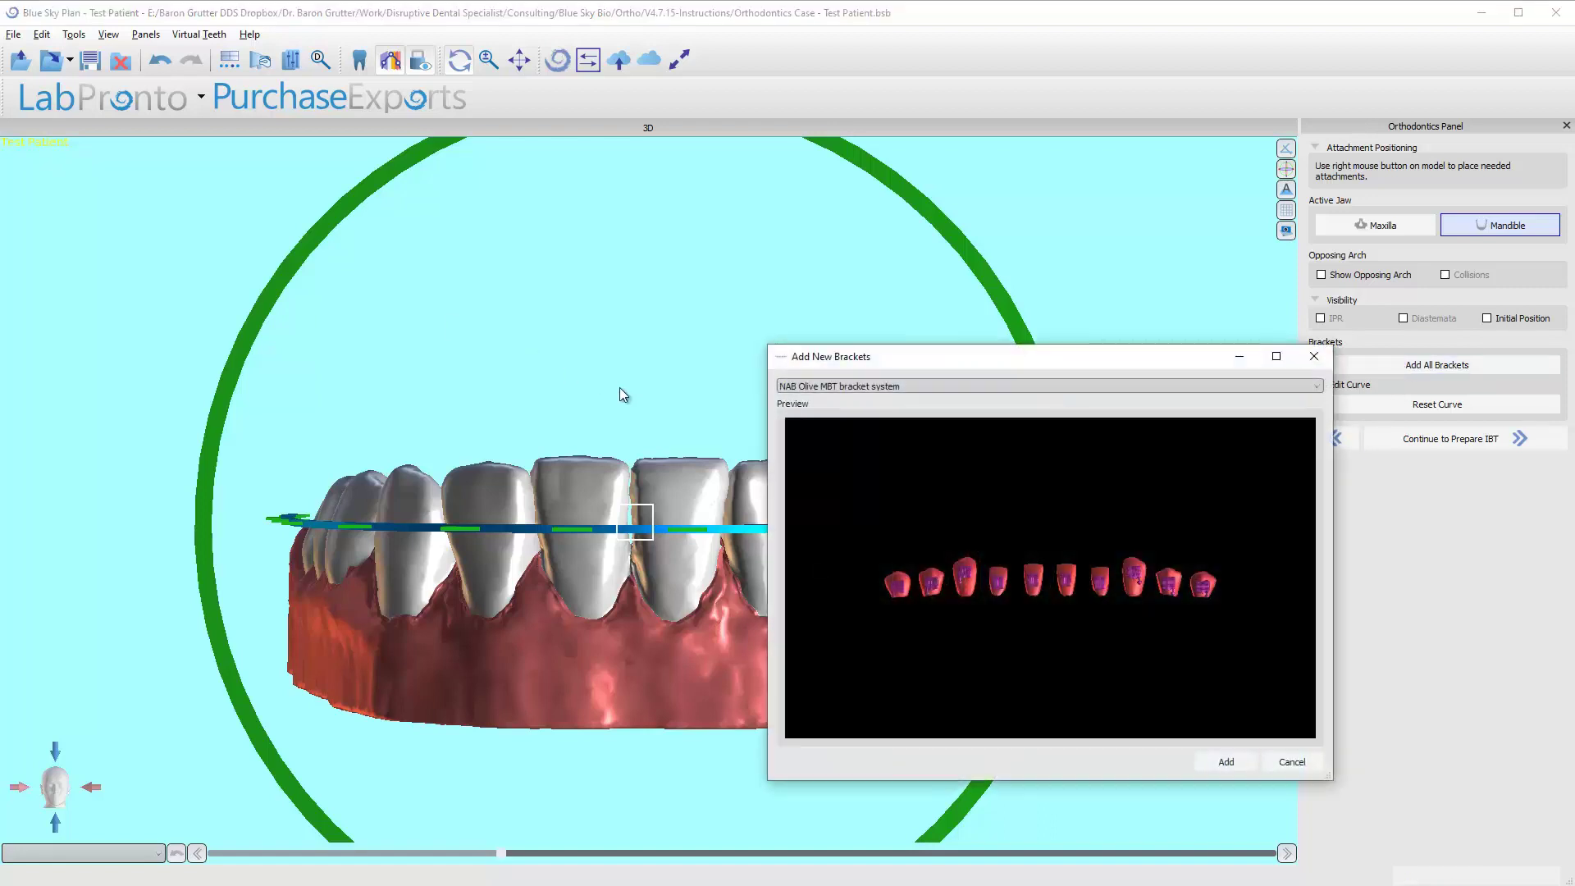
click(859, 386)
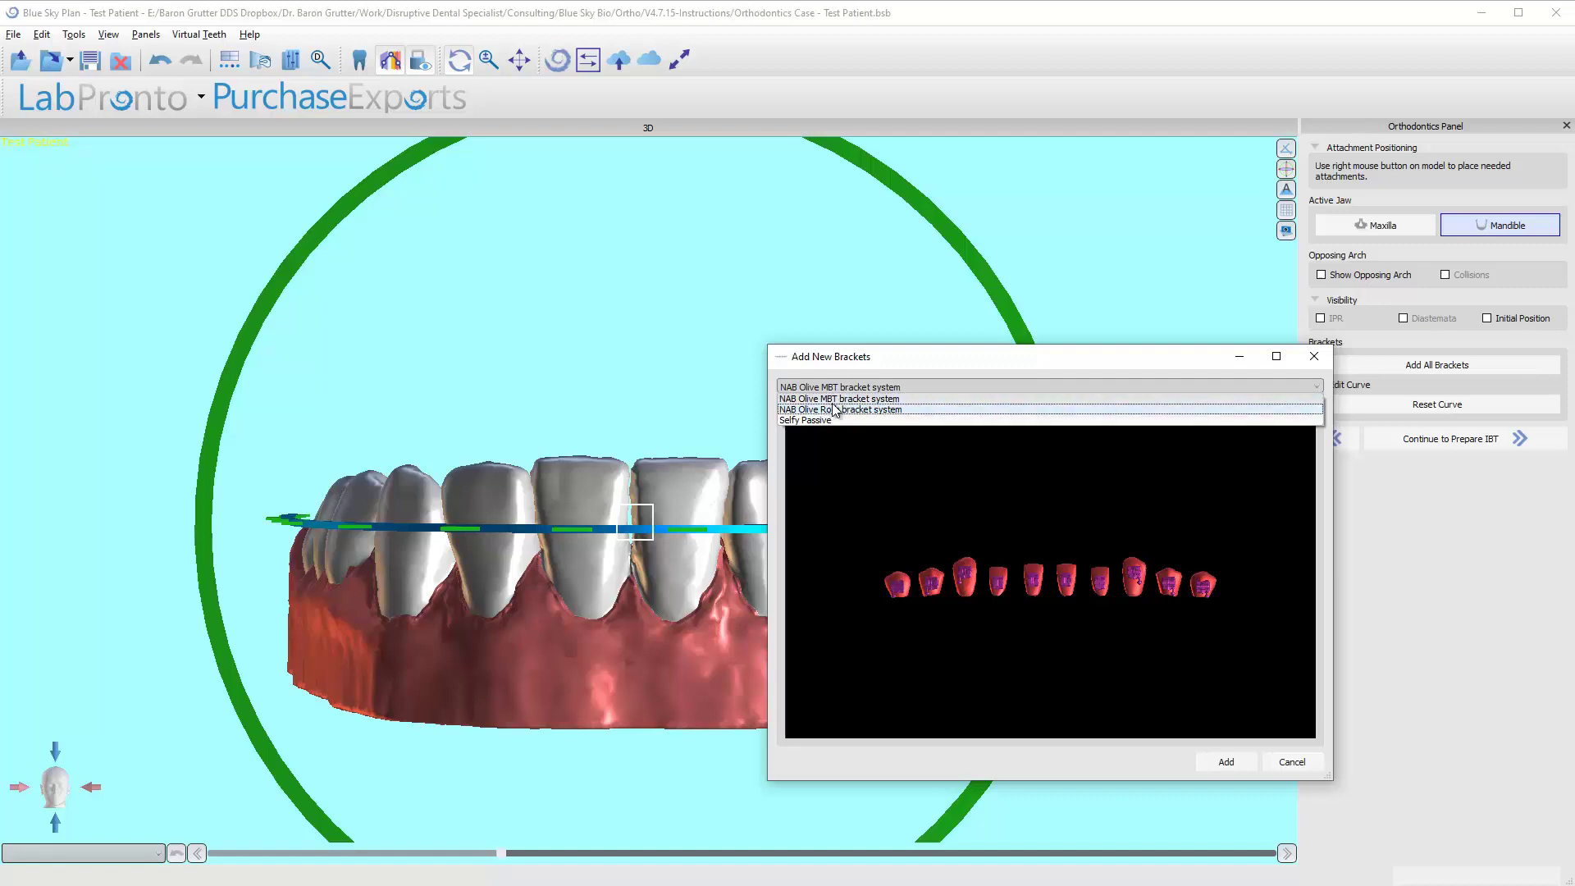
click(833, 400)
click(834, 389)
click(831, 420)
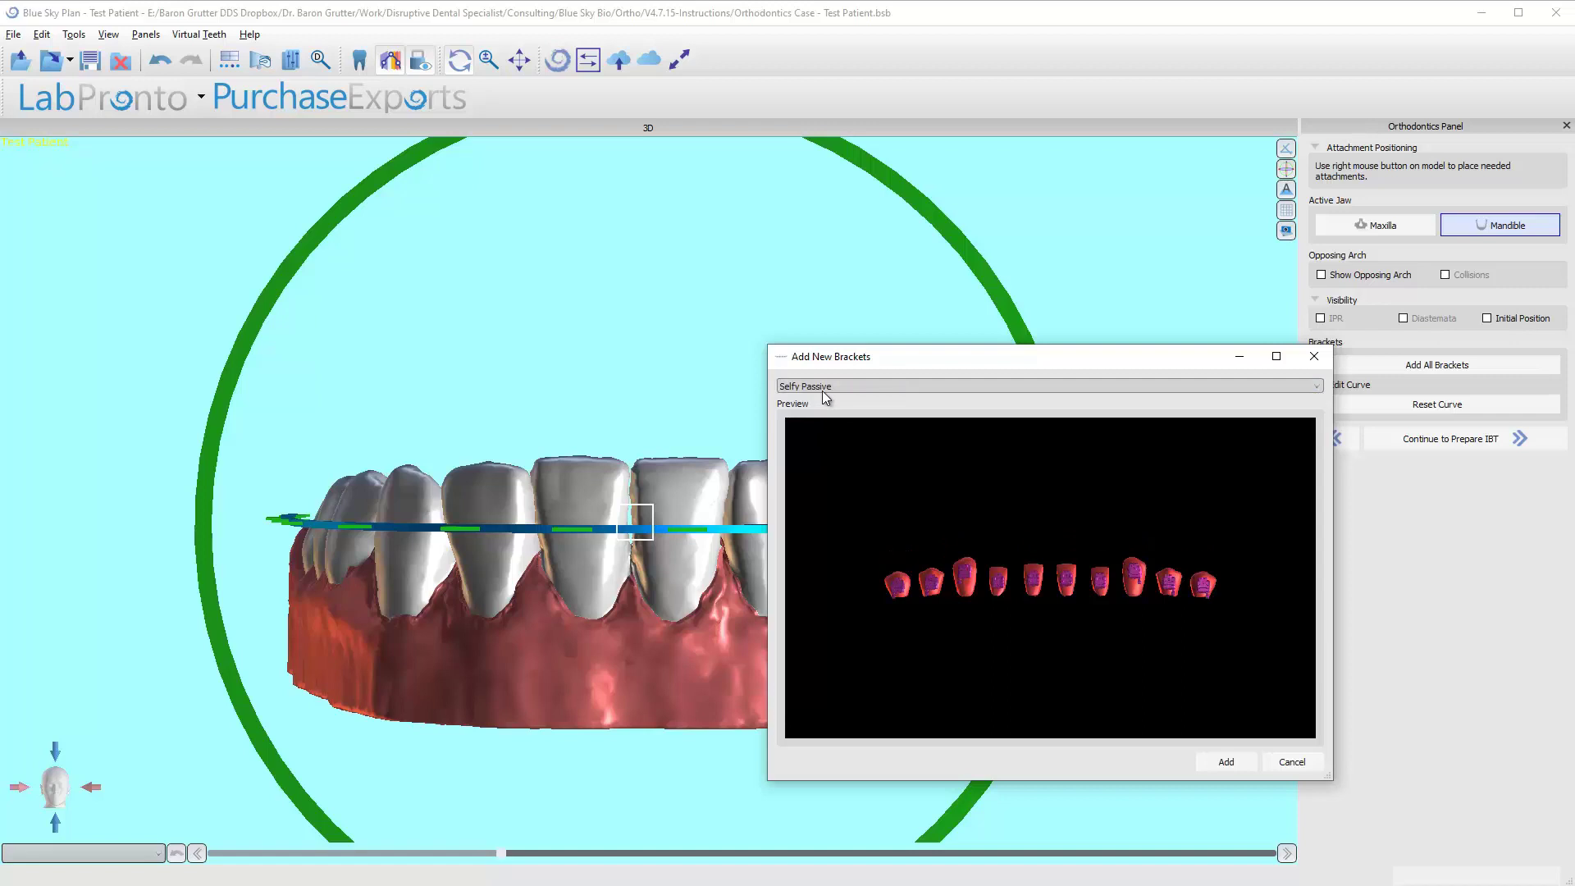
scroll(1085, 598, up, 5)
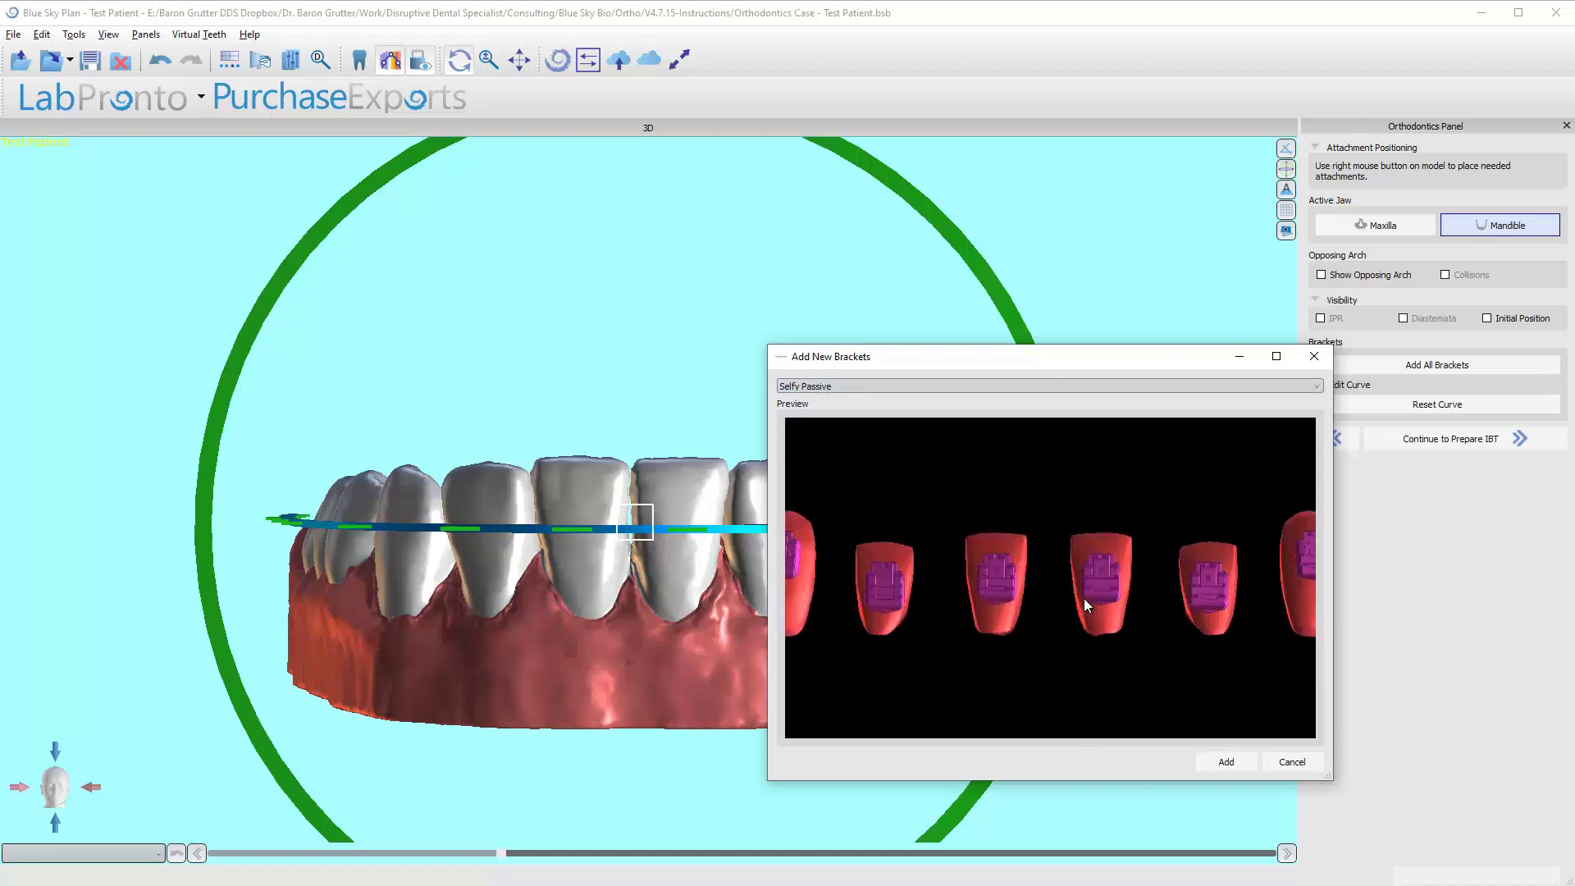
scroll(1085, 598, up, 2)
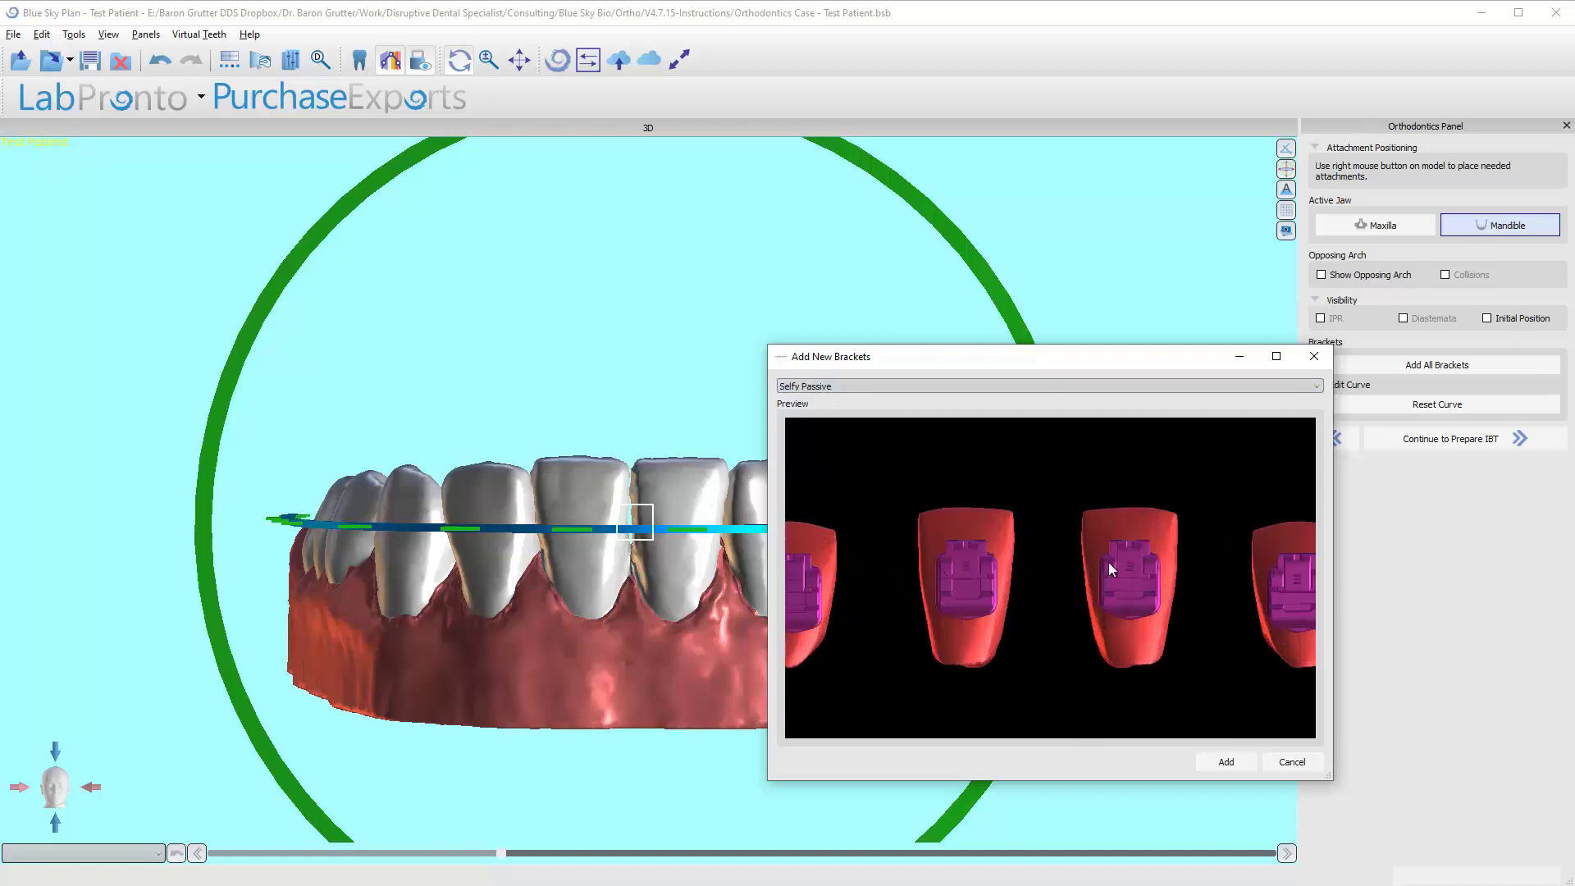
scroll(1104, 554, down, 5)
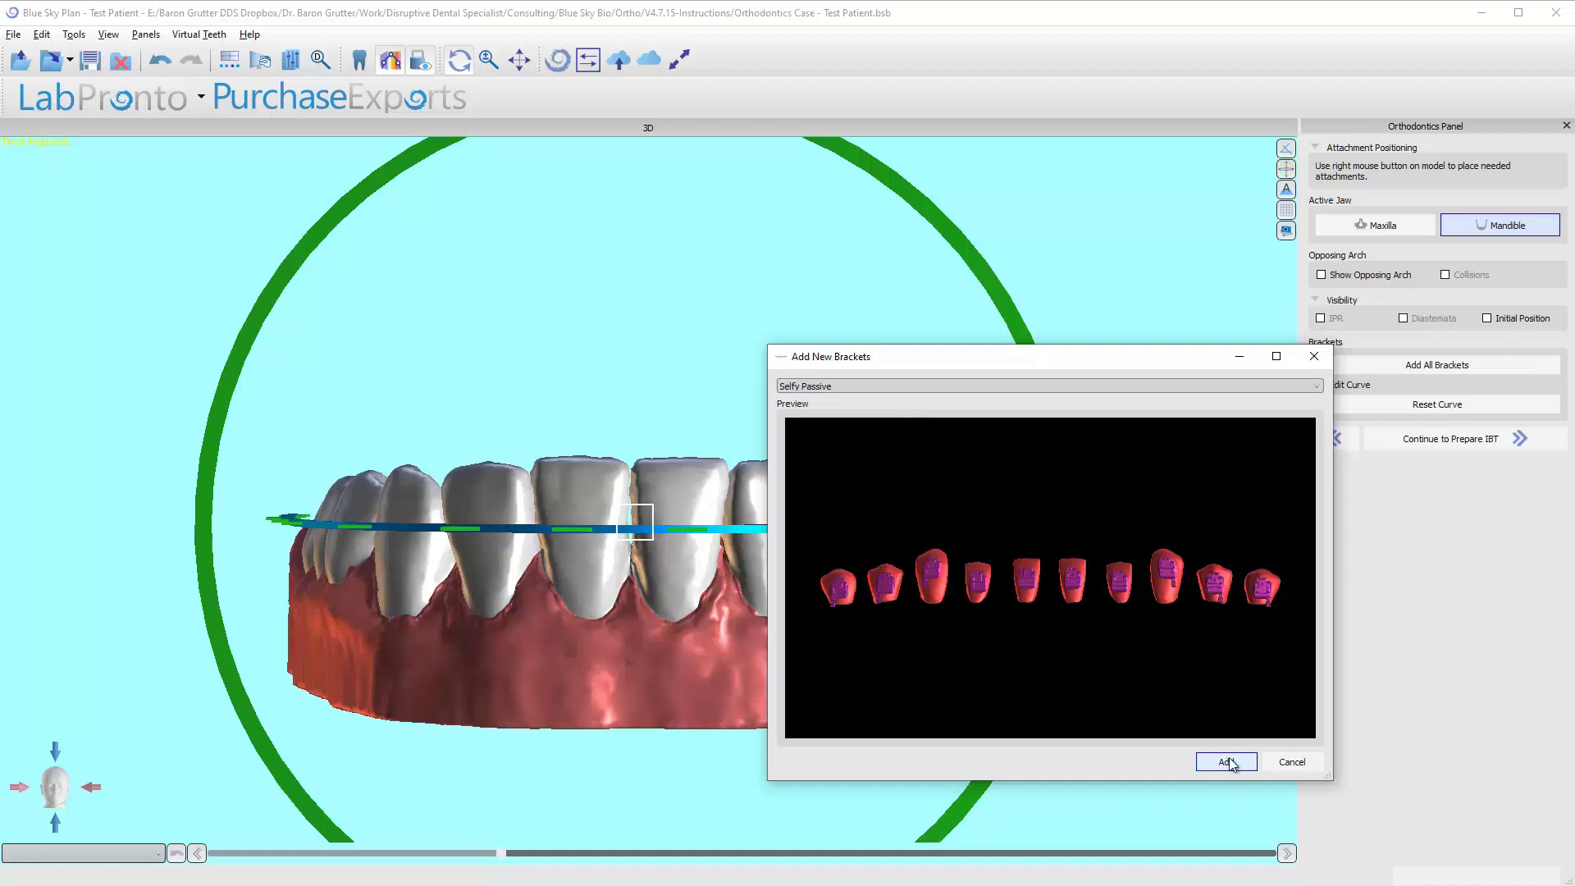
Toggle the first premolars off and back on, and add the brackets to all previewed teeth.
click(1215, 585)
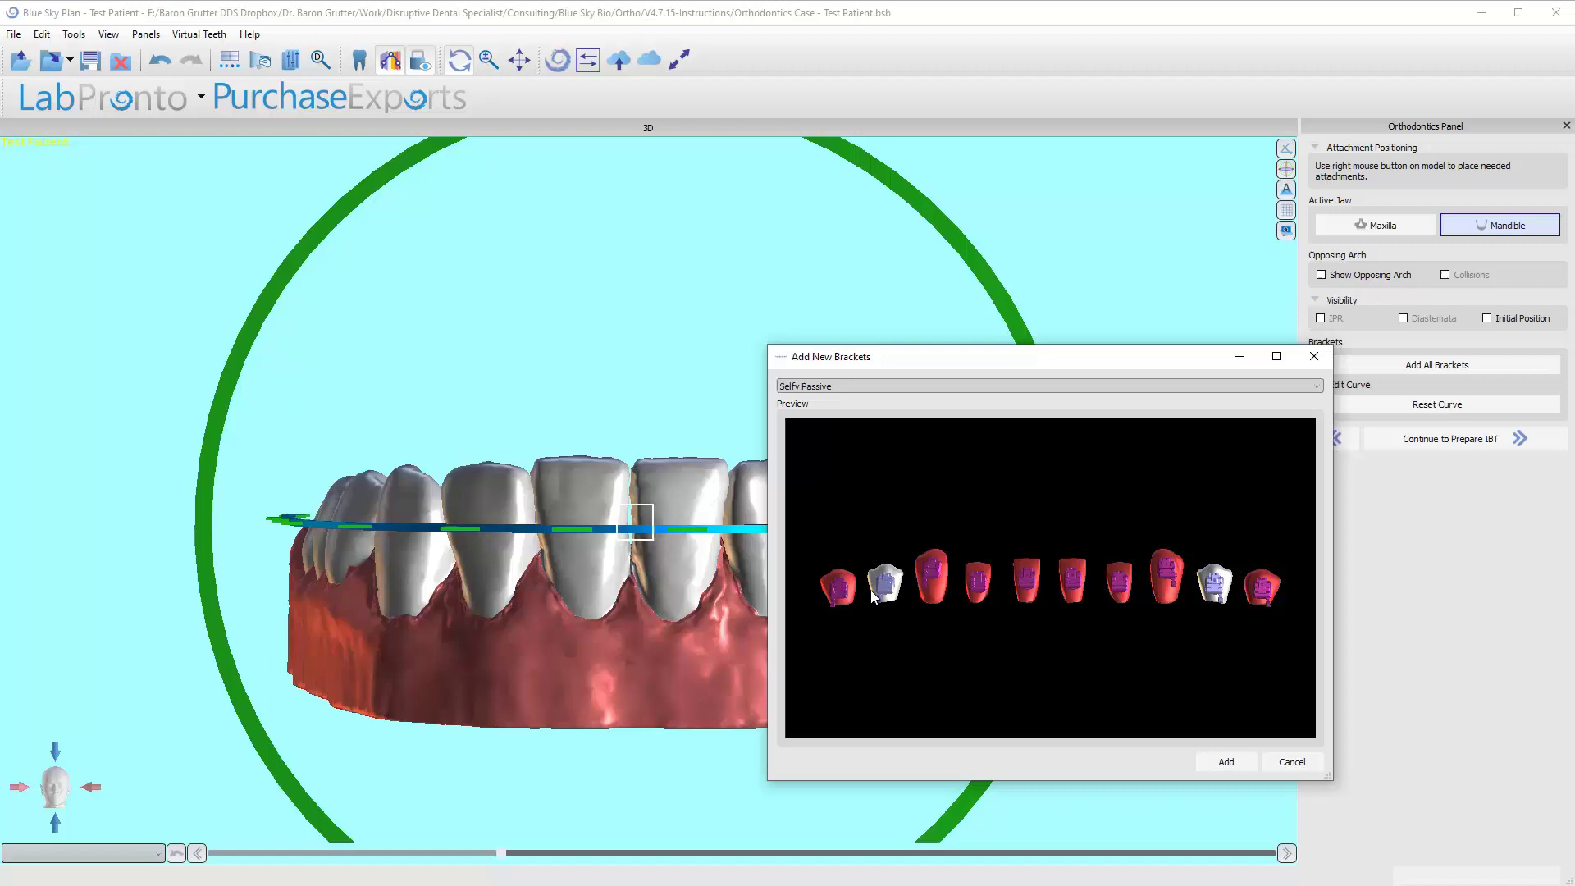
click(1214, 585)
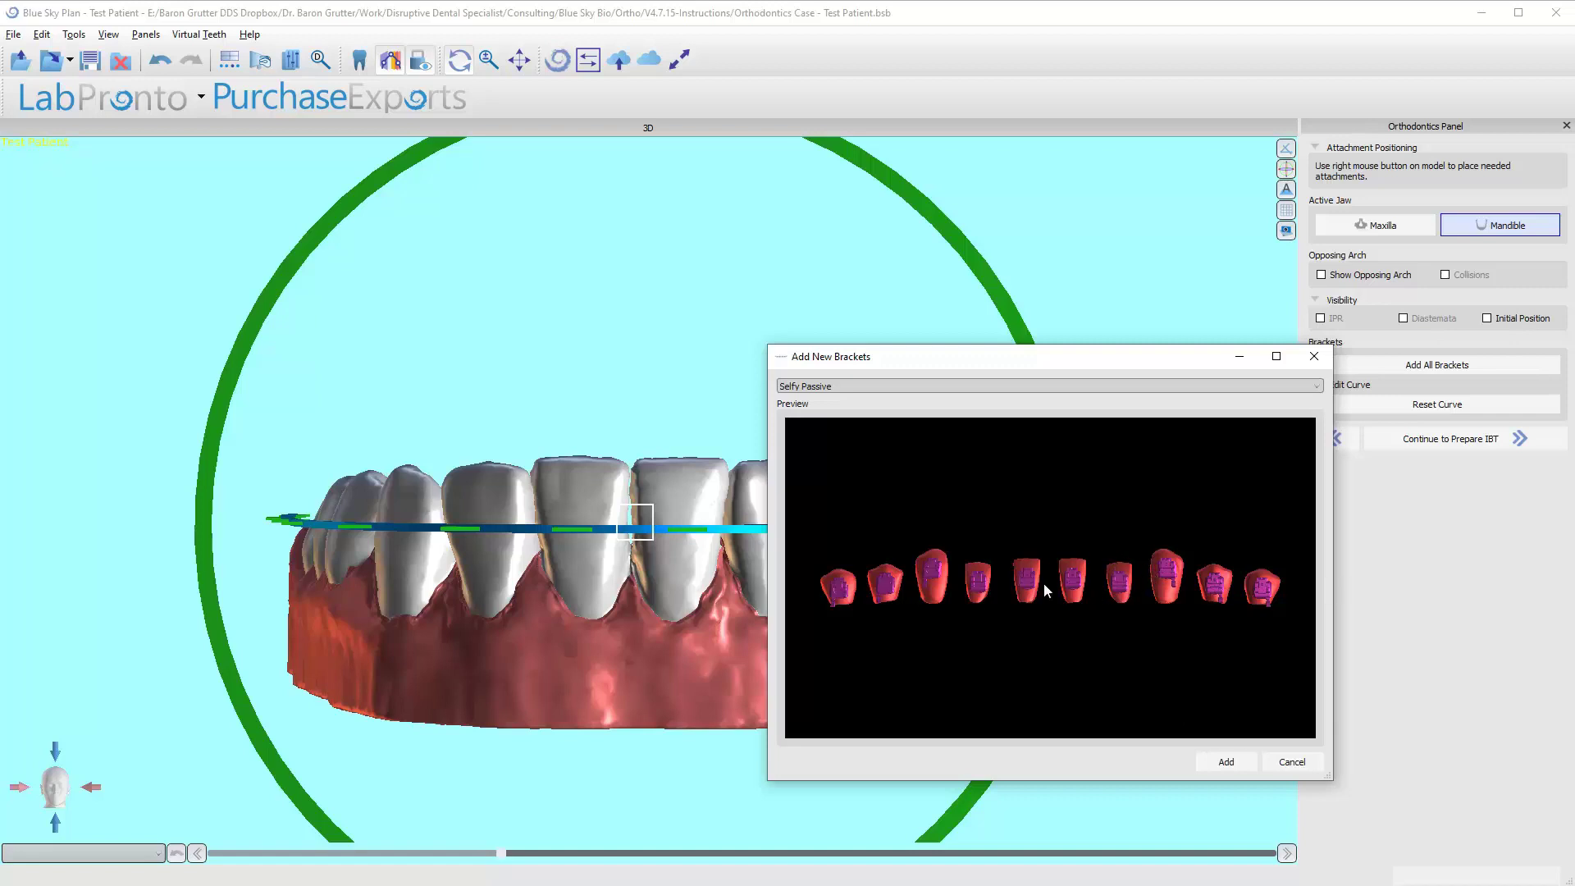
click(1226, 762)
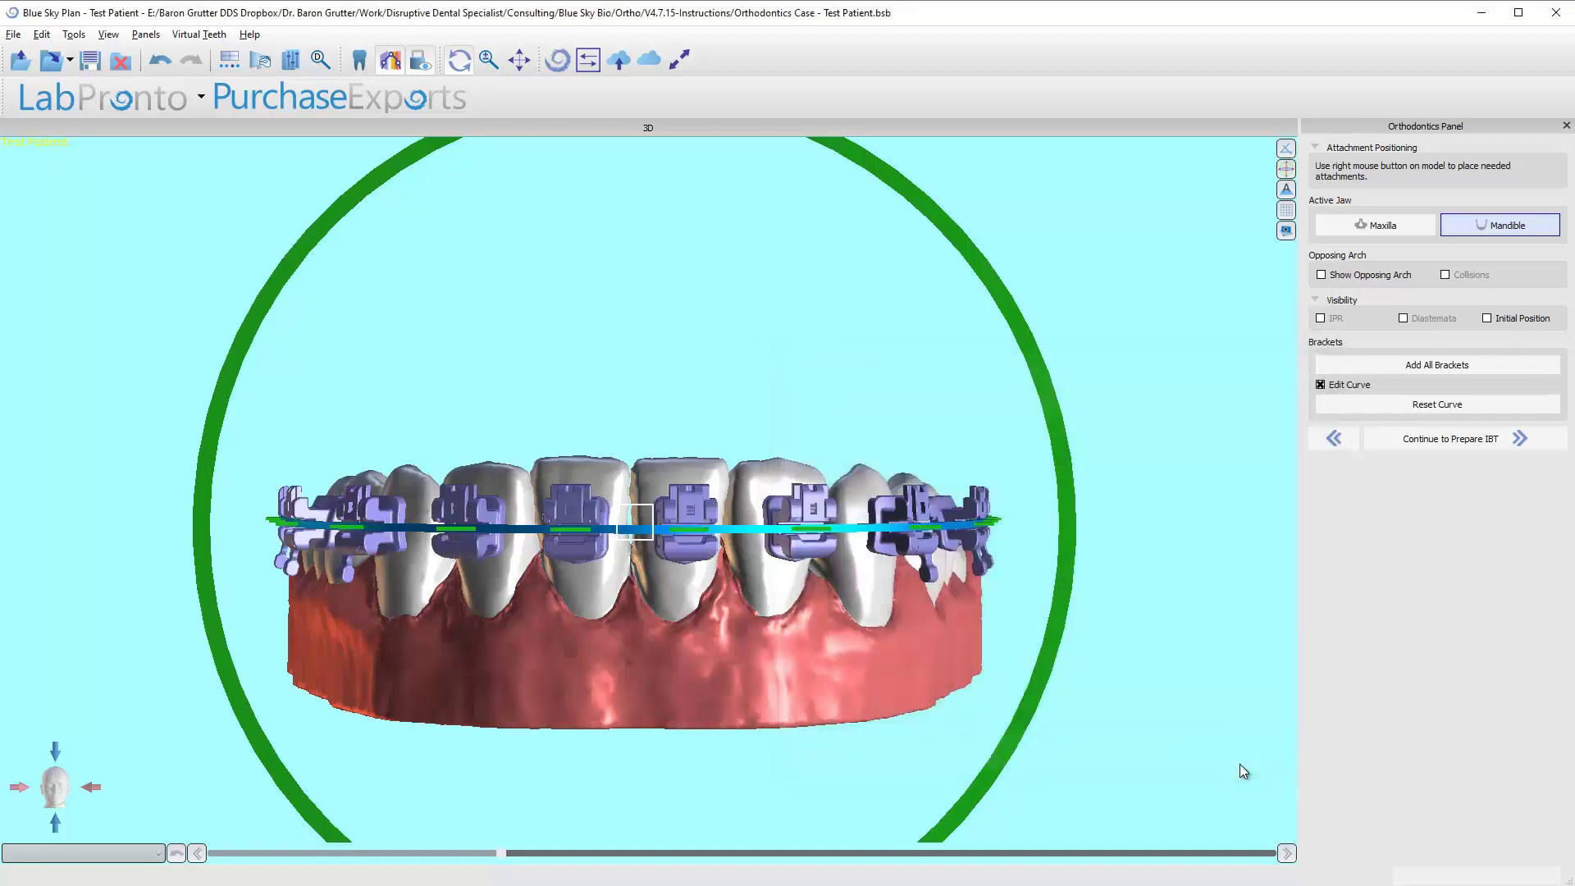
click(1114, 522)
Select individual brackets along the arch to check their distances to the tooth edges, and clear the selection.
click(921, 522)
click(301, 535)
click(332, 538)
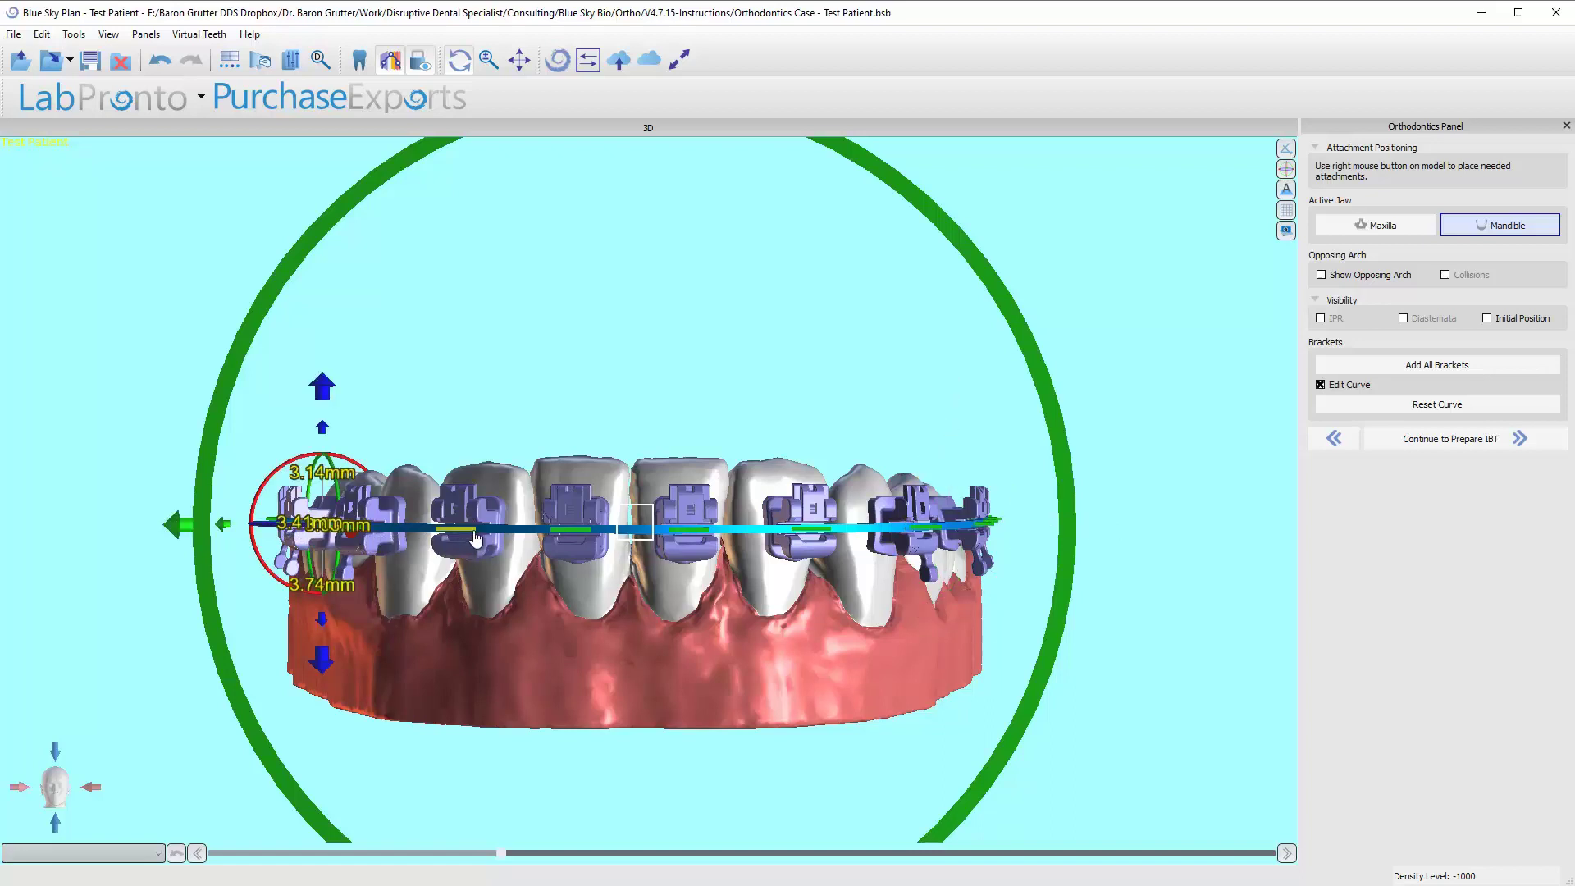
click(604, 539)
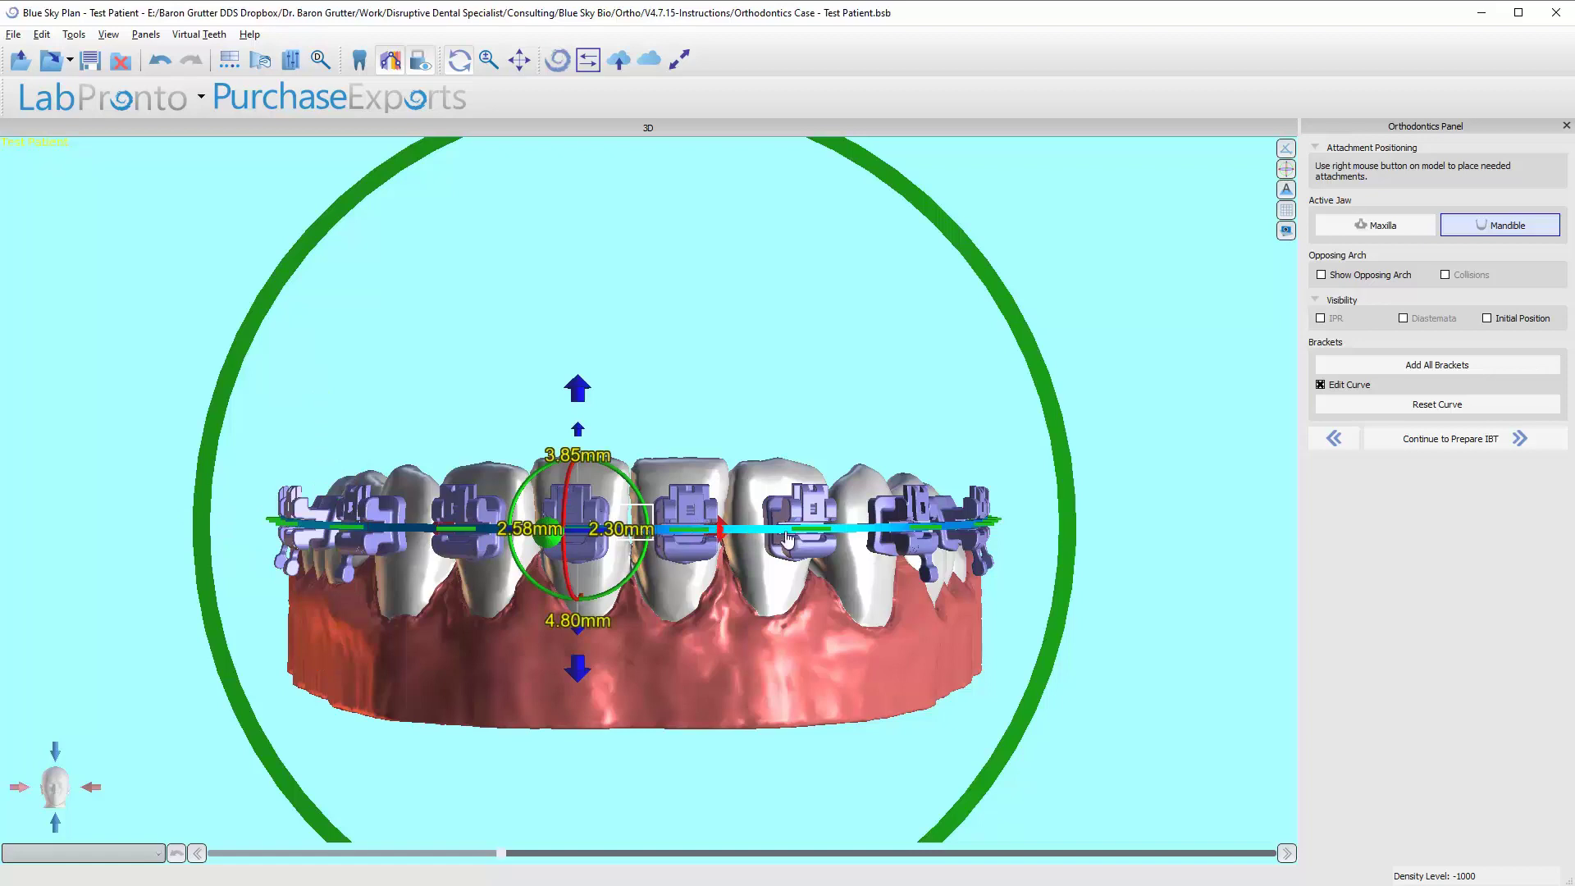
click(1127, 532)
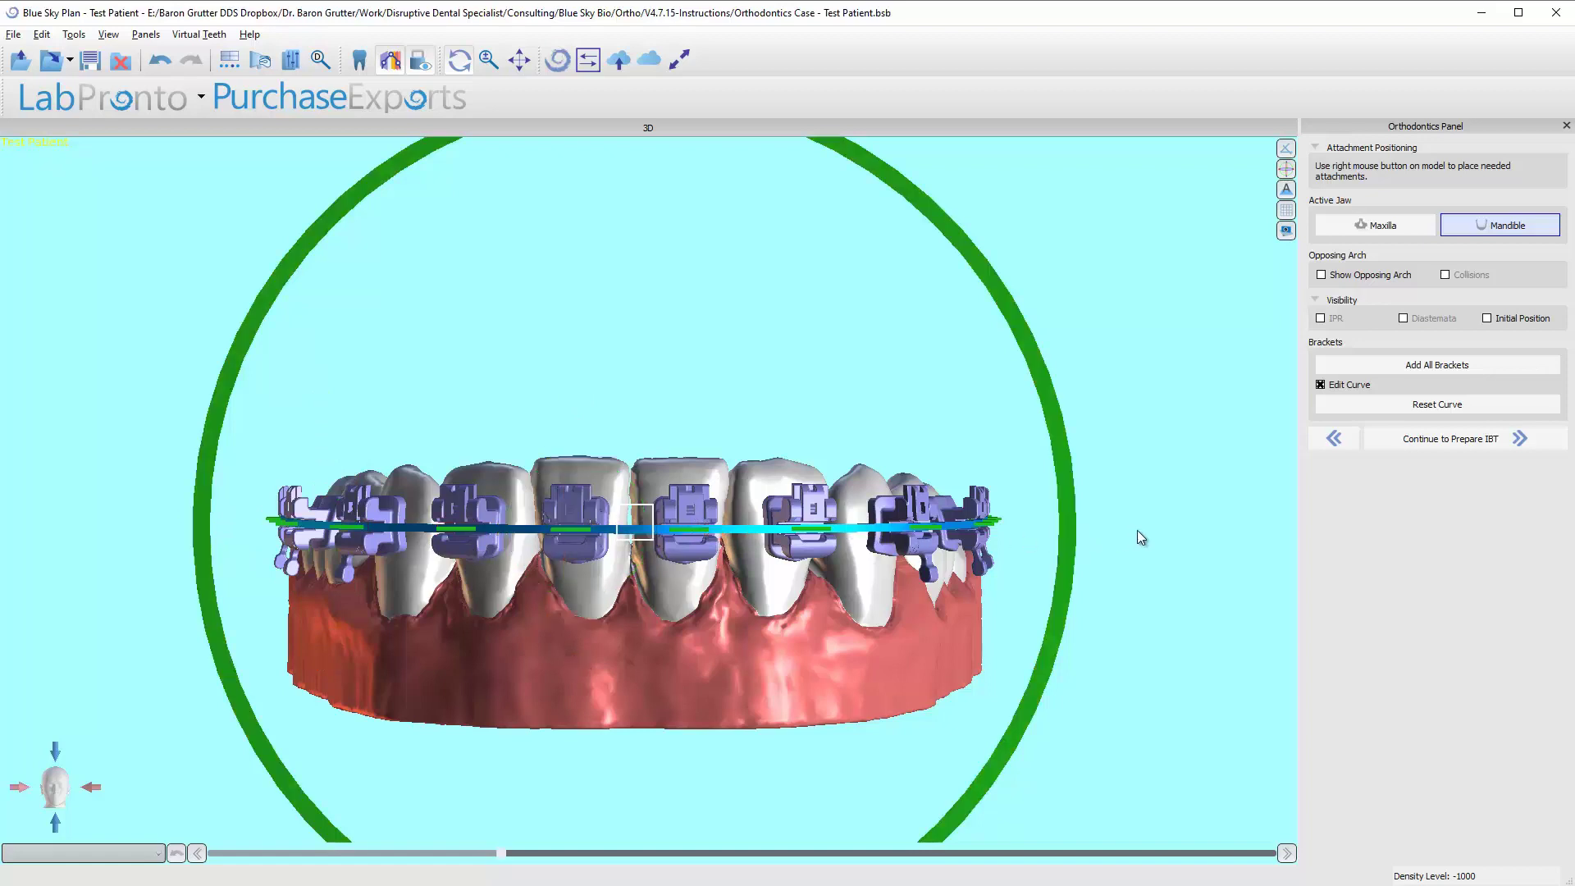
With curve editing off, examine the bracket fit around the arch and check the tooth-edge distances of the patient's right lateral incisor bracket.
click(1321, 386)
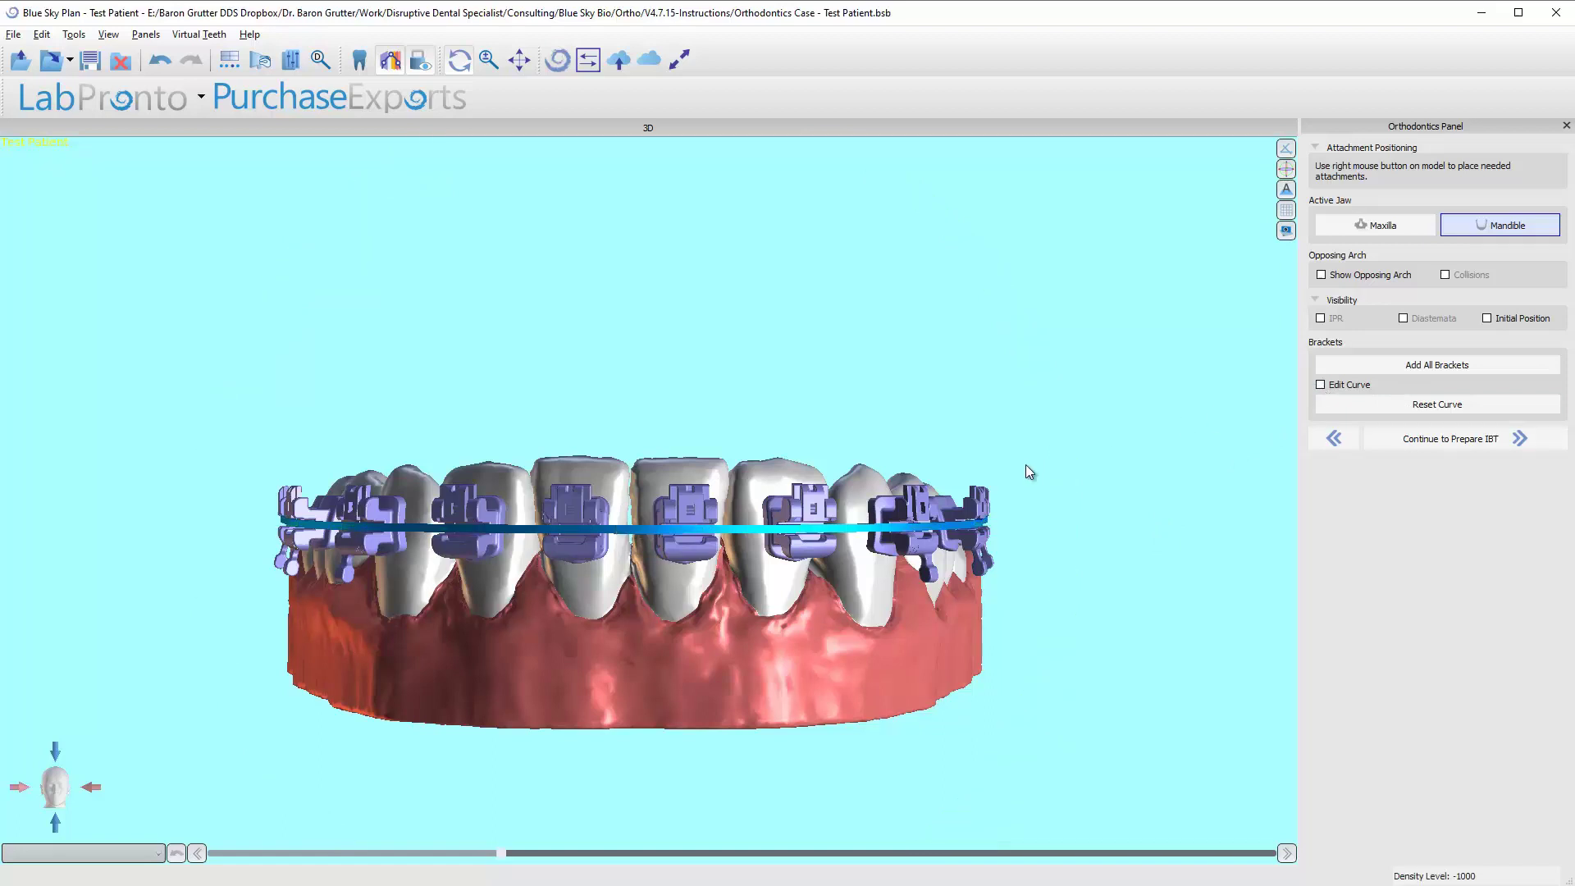
drag(1111, 443, 810, 451)
scroll(697, 466, up, 3)
click(513, 494)
drag(1032, 448, 924, 653)
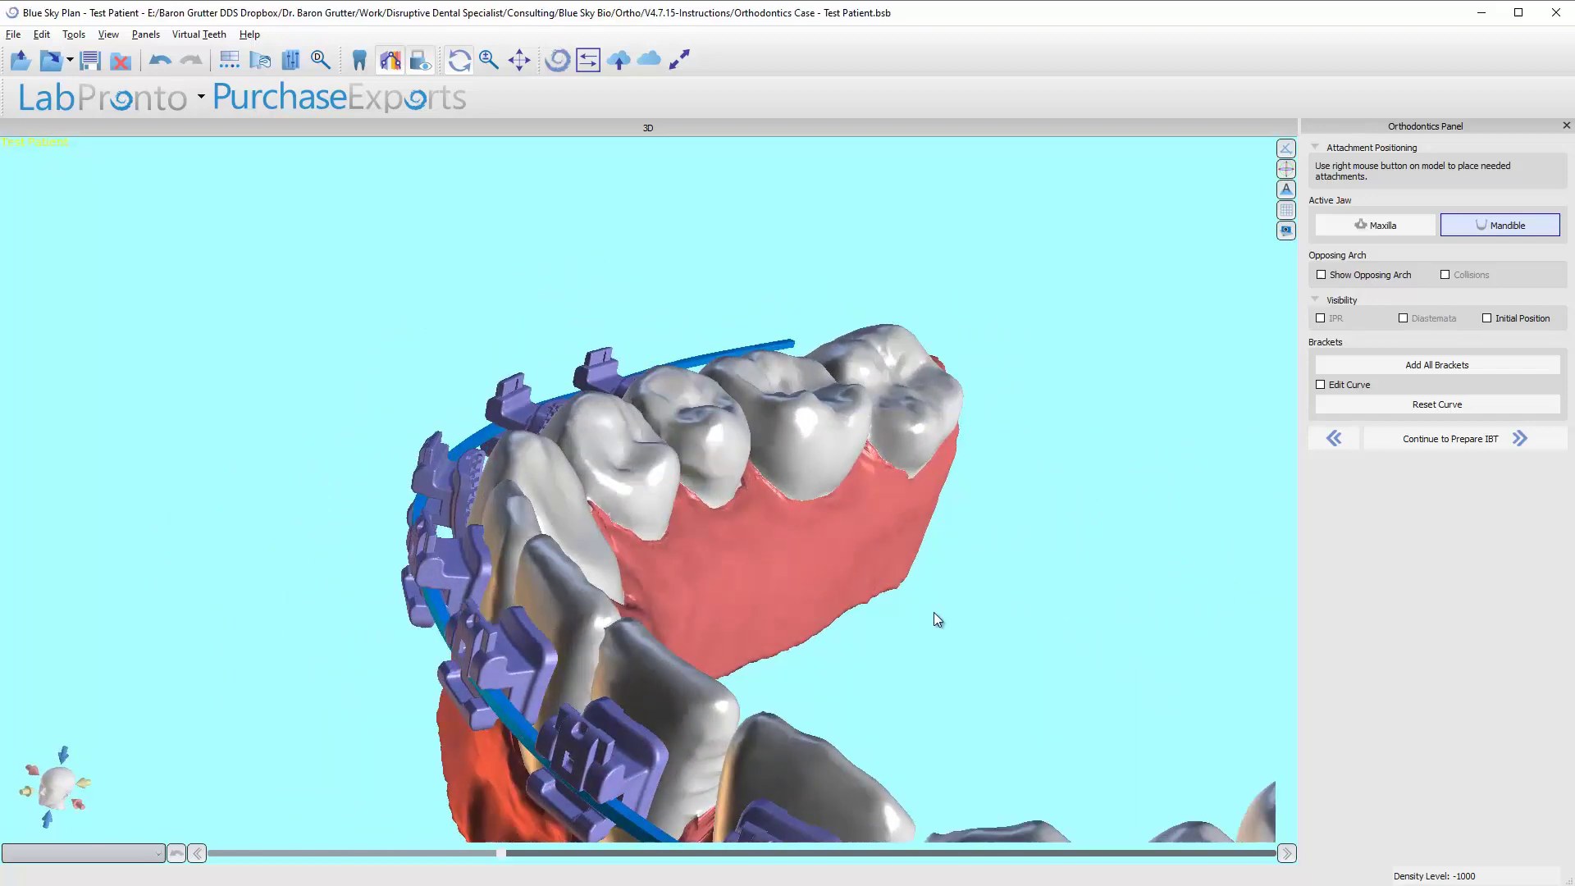
drag(933, 612, 942, 523)
scroll(913, 527, down, 5)
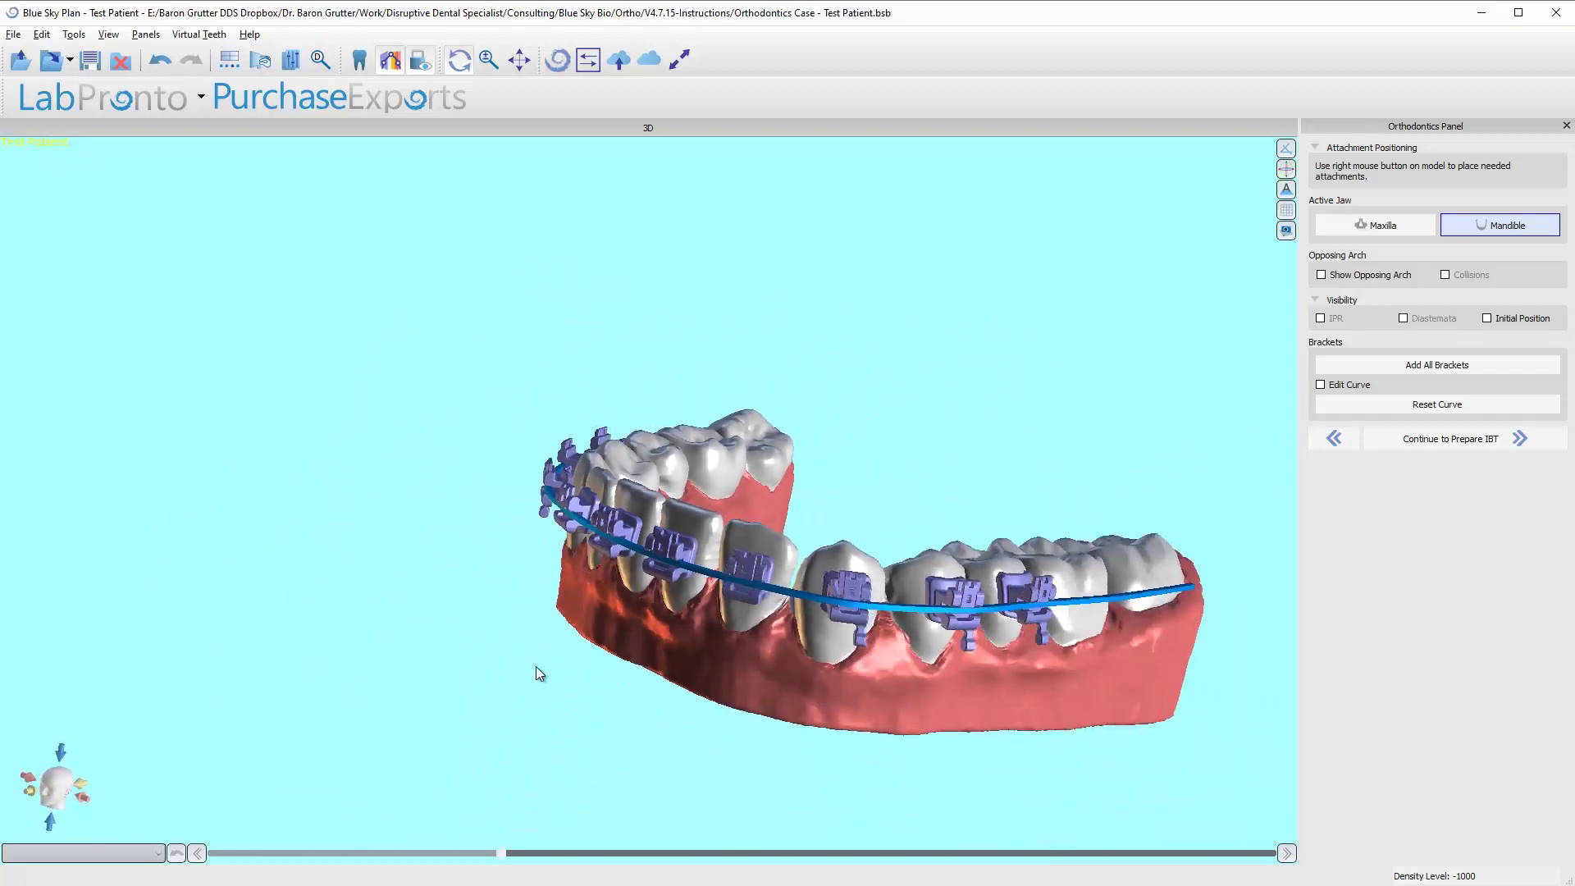
drag(538, 673, 770, 499)
click(868, 450)
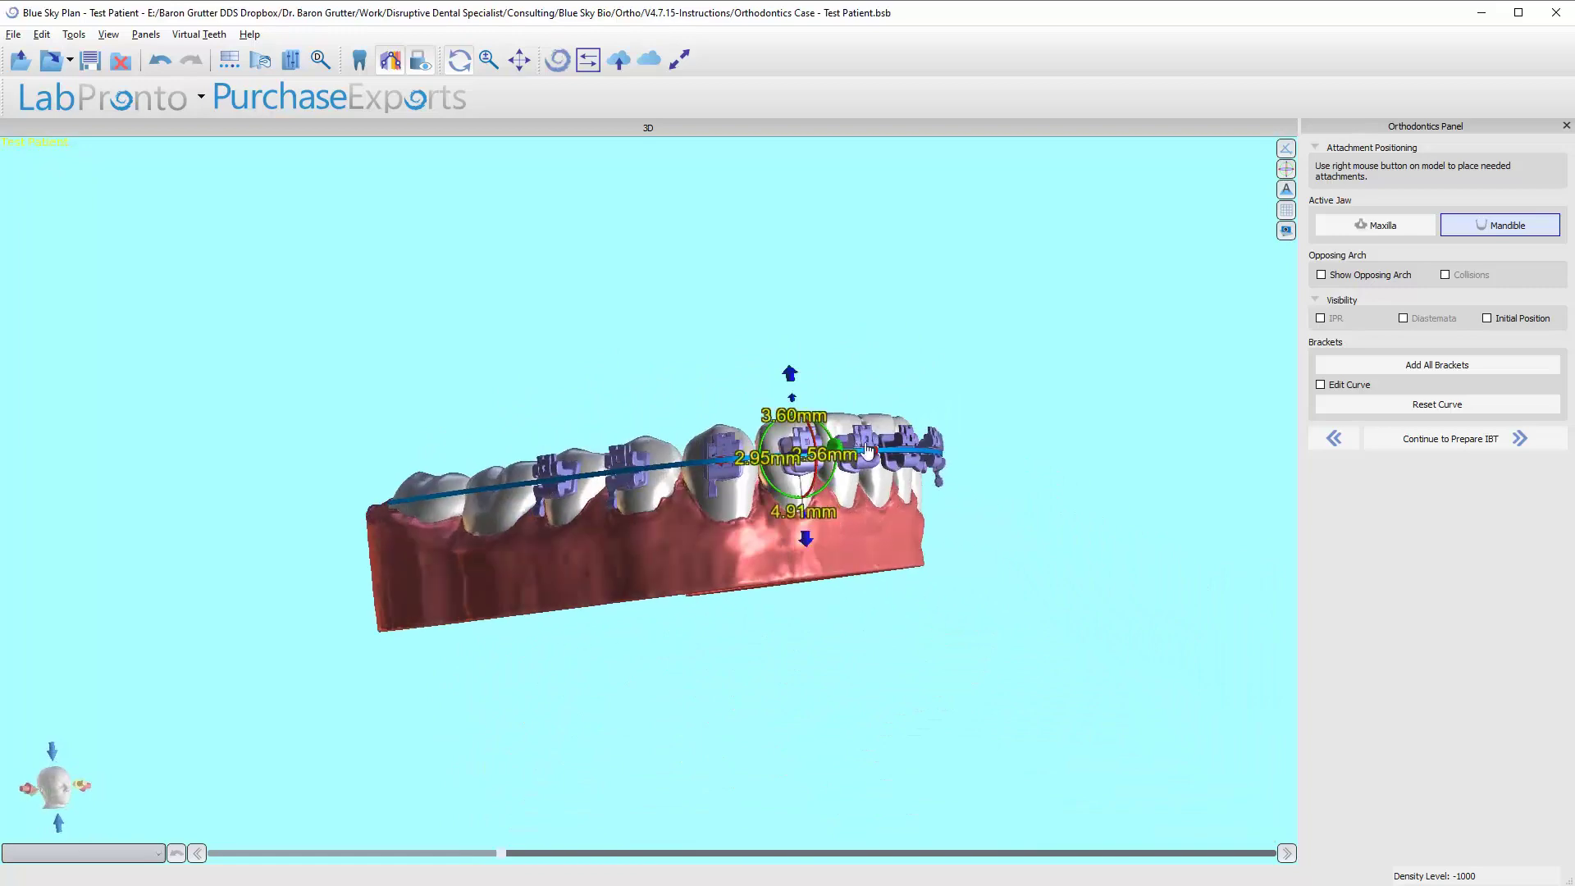
Check the tooth-edge distances of the canine bracket on the patient's left up close from several angles, and clear the selection.
drag(1013, 451, 1050, 607)
scroll(1071, 466, up, 3)
click(1102, 491)
drag(1242, 610, 741, 617)
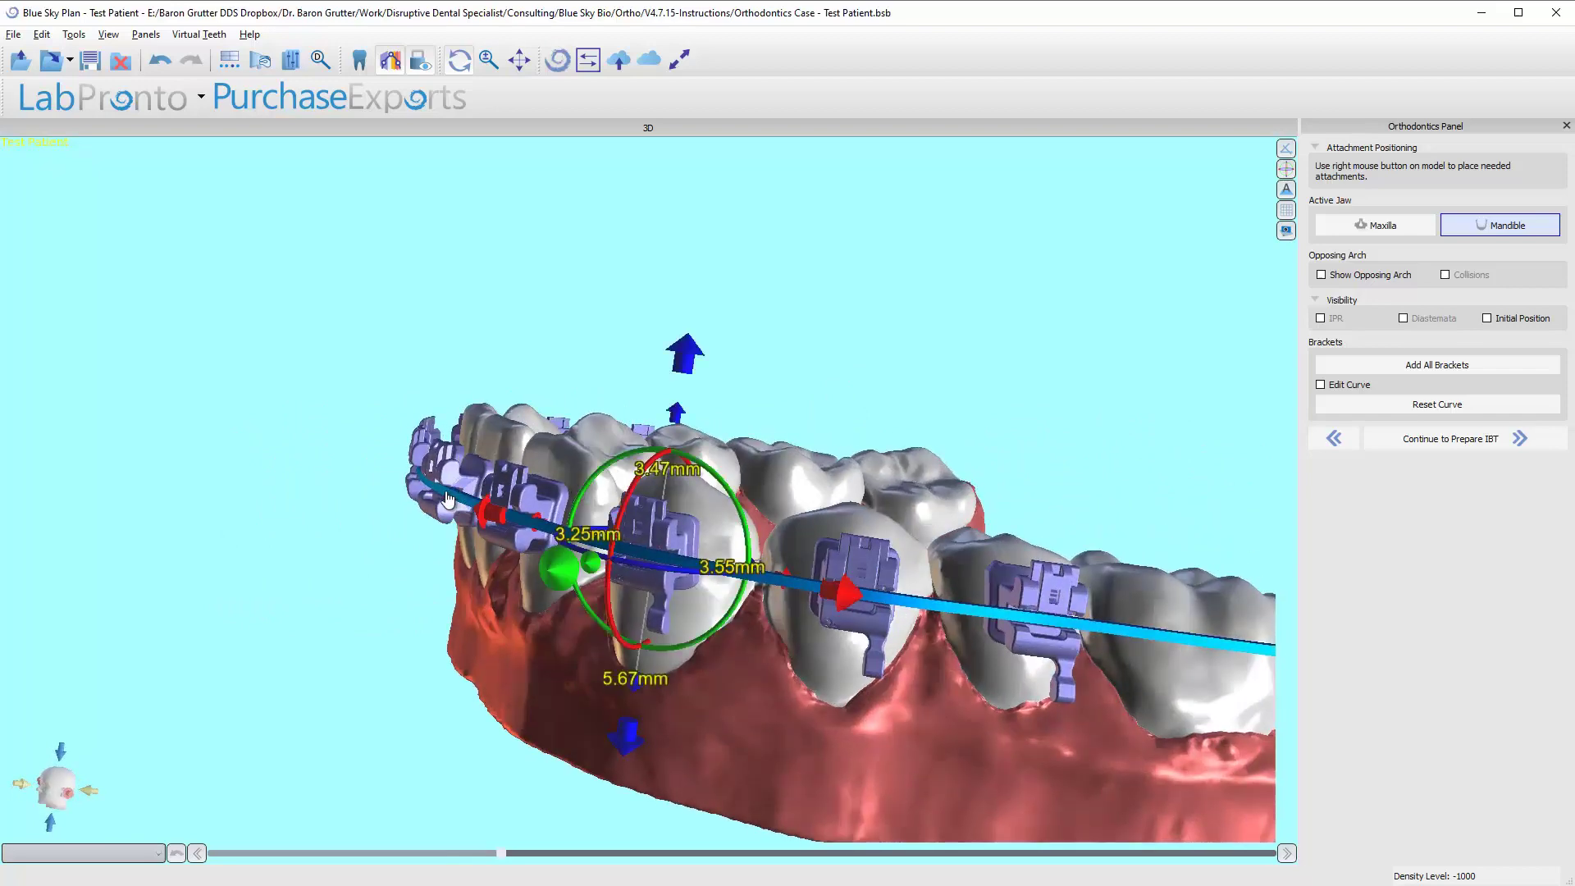
drag(519, 360, 414, 307)
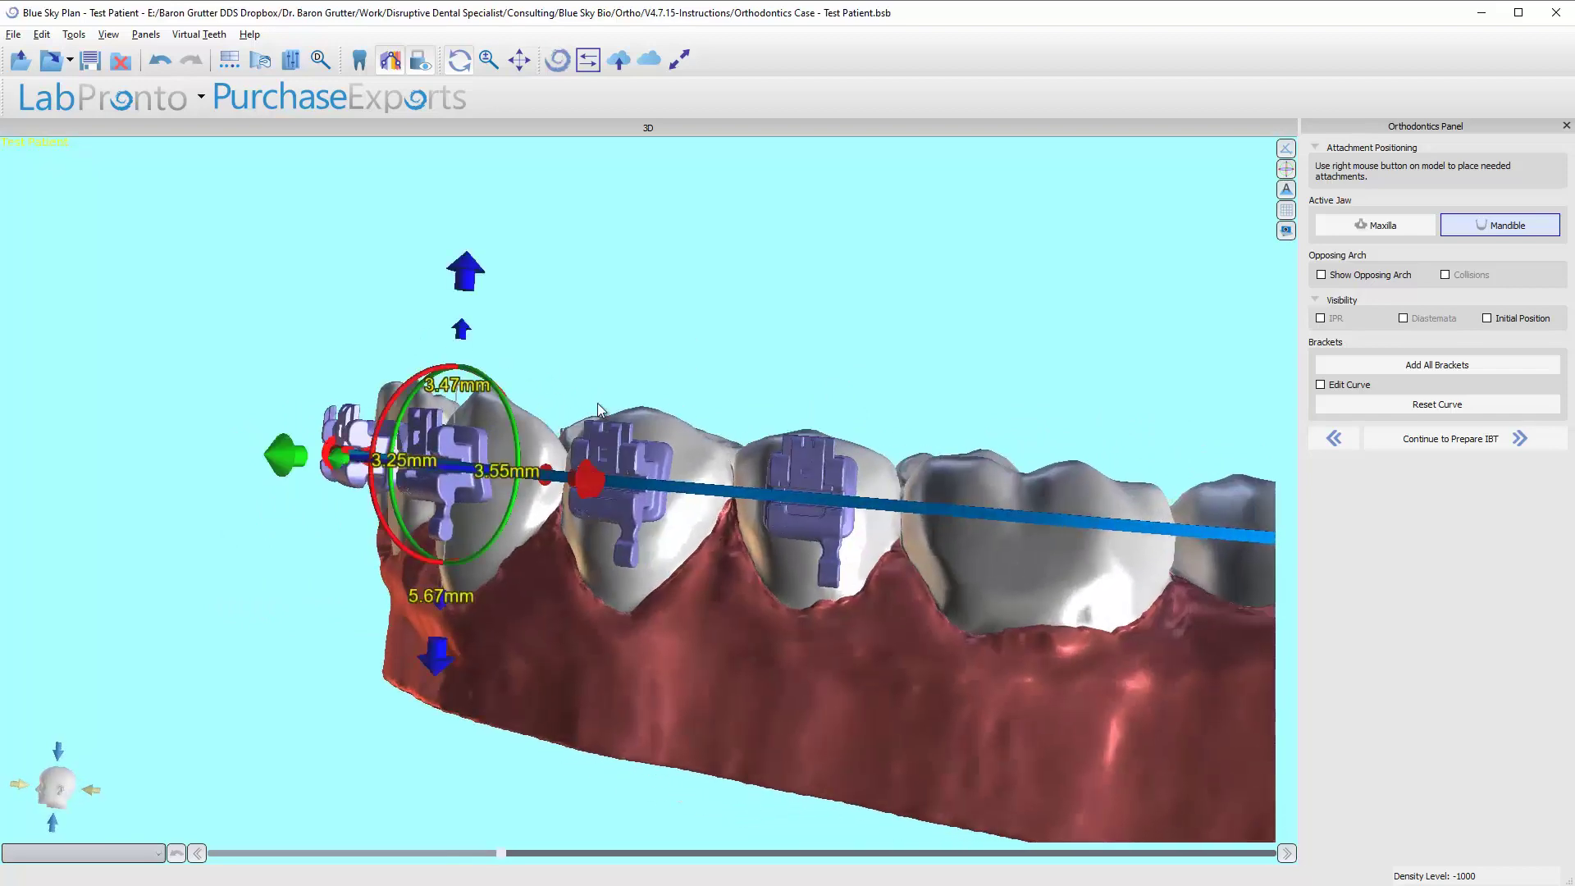
drag(597, 397, 781, 359)
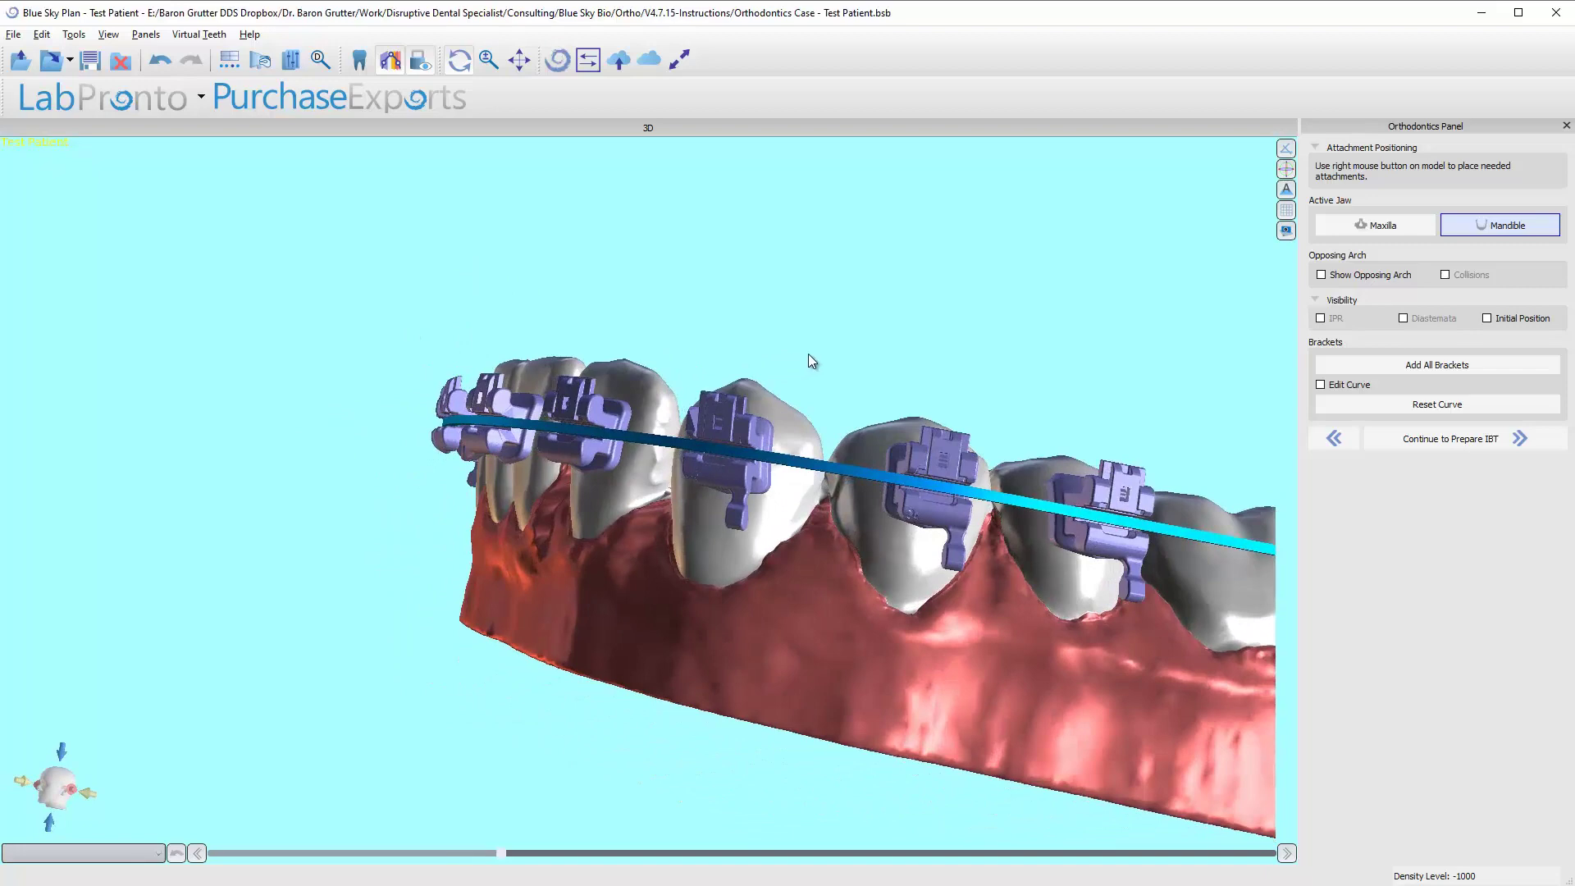
scroll(875, 363, down, 3)
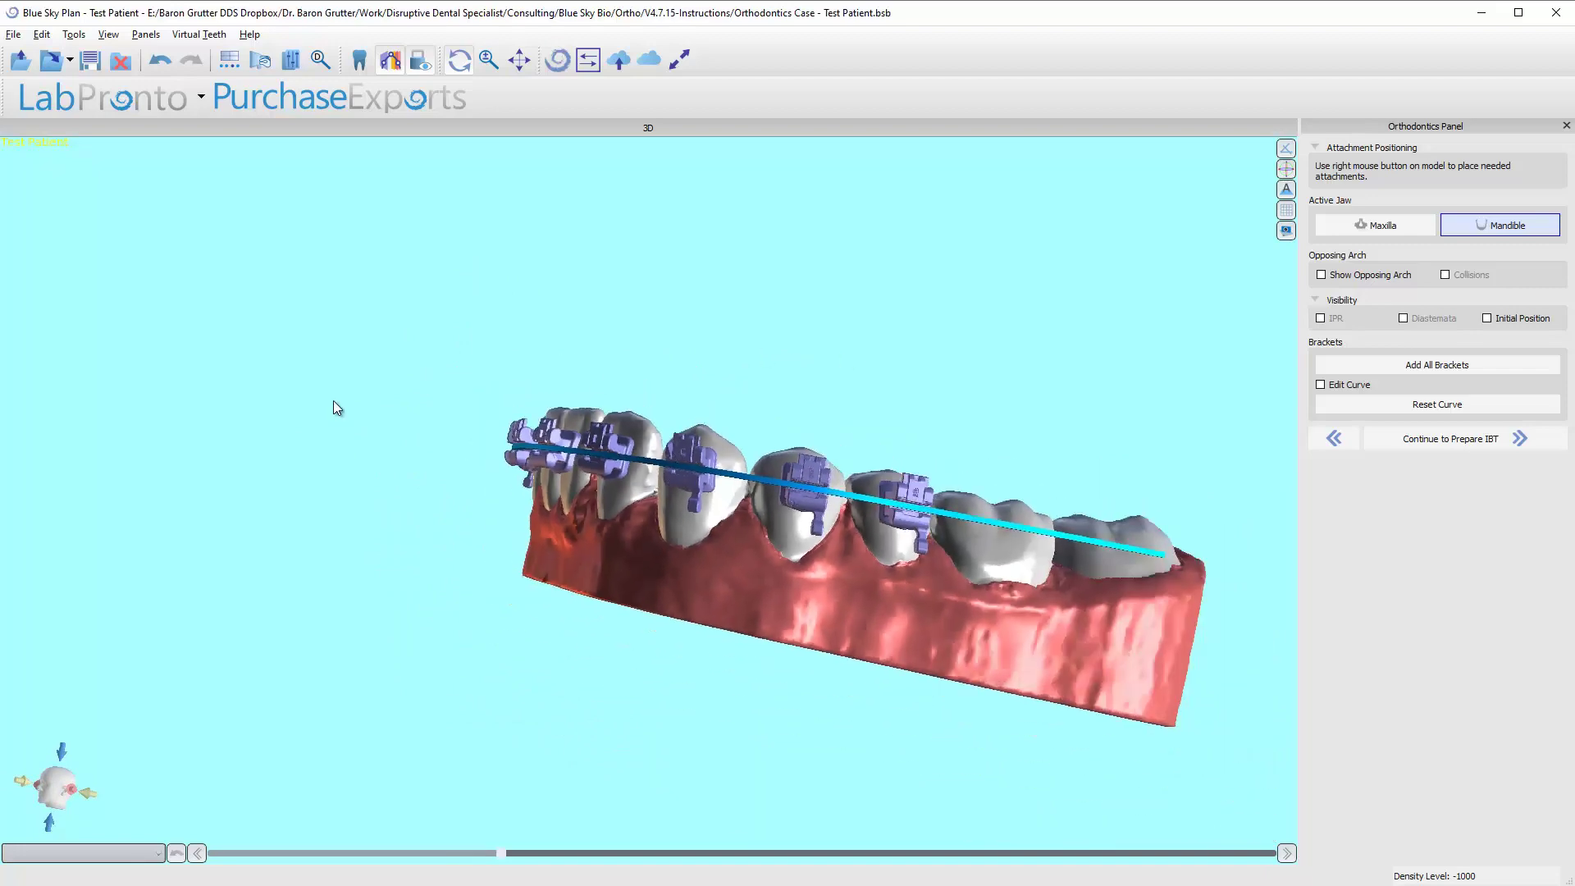
Check the edge distances of the right lateral incisor and right canine brackets, and examine the whole bracket row from the occlusal side.
drag(333, 400, 853, 534)
drag(486, 487, 864, 598)
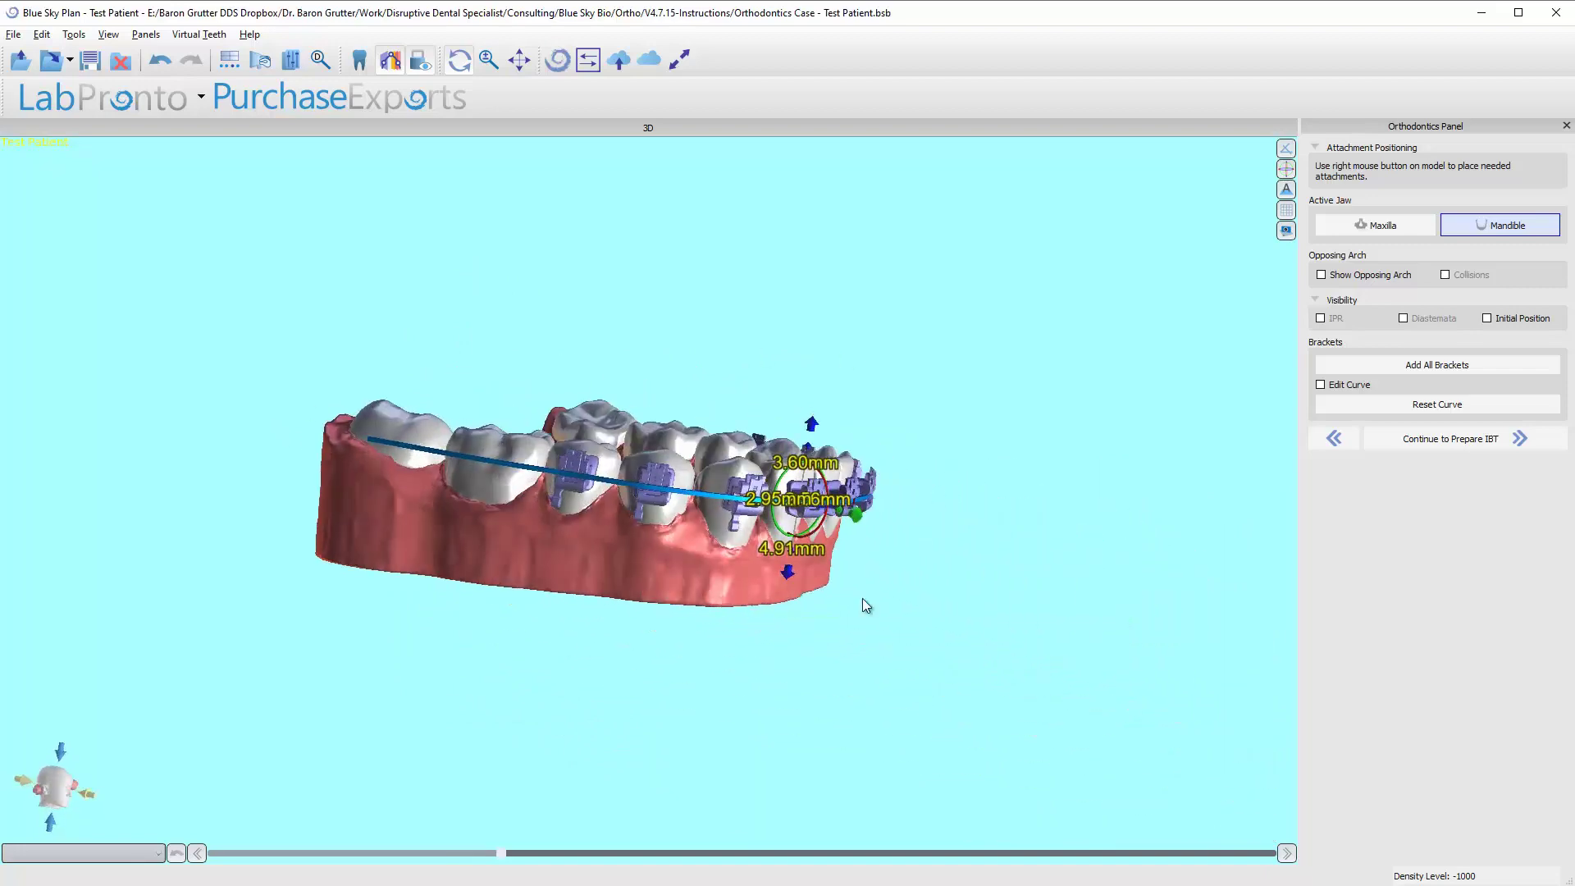
click(722, 511)
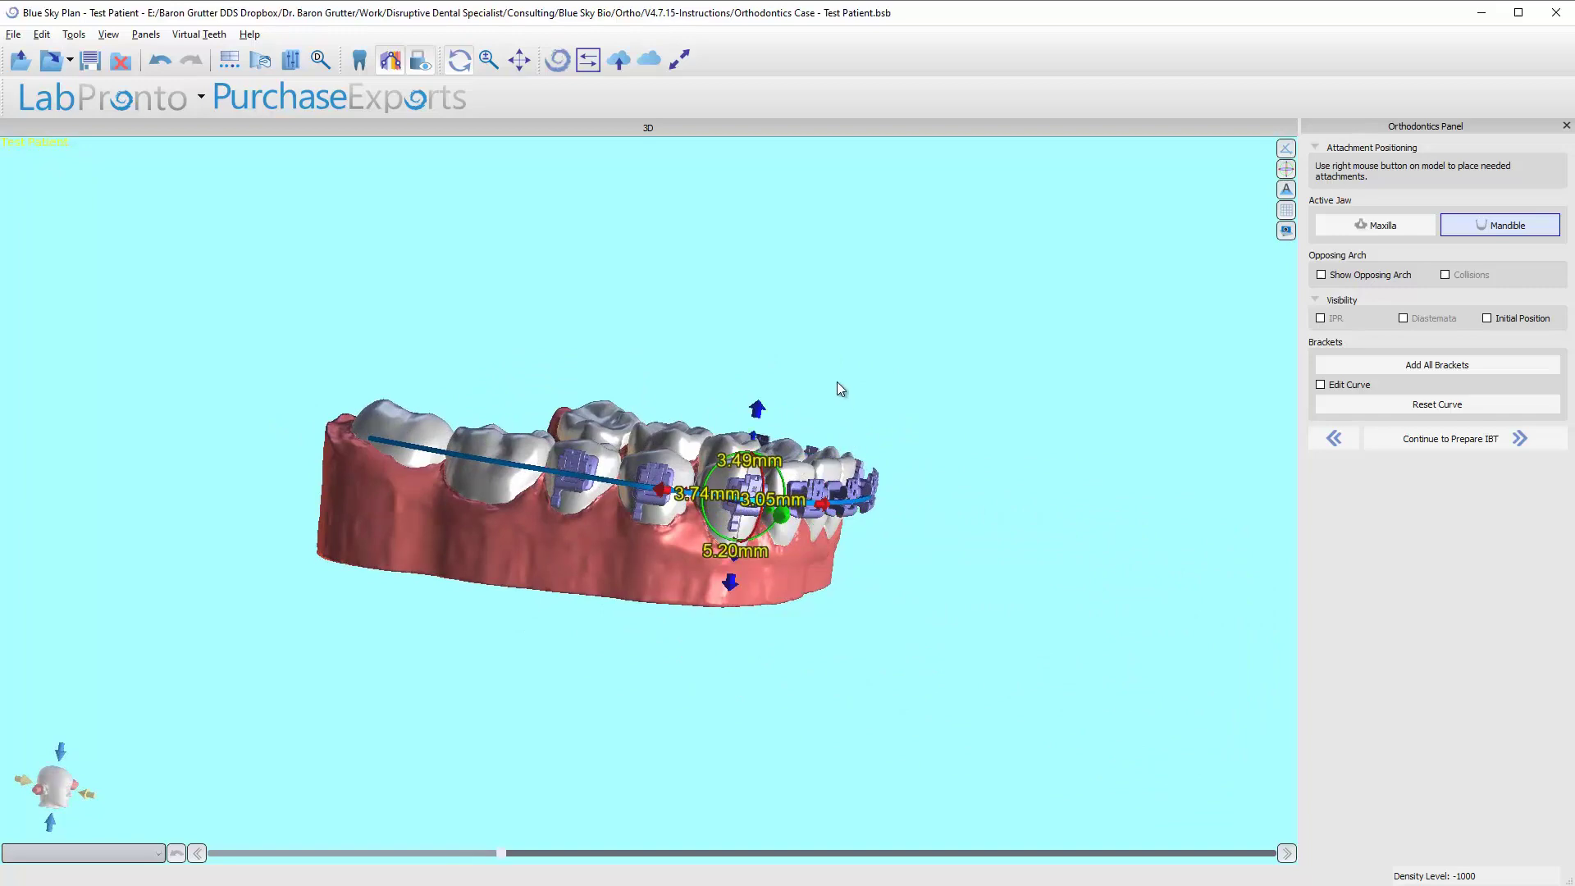
drag(839, 387, 618, 724)
drag(879, 575, 669, 781)
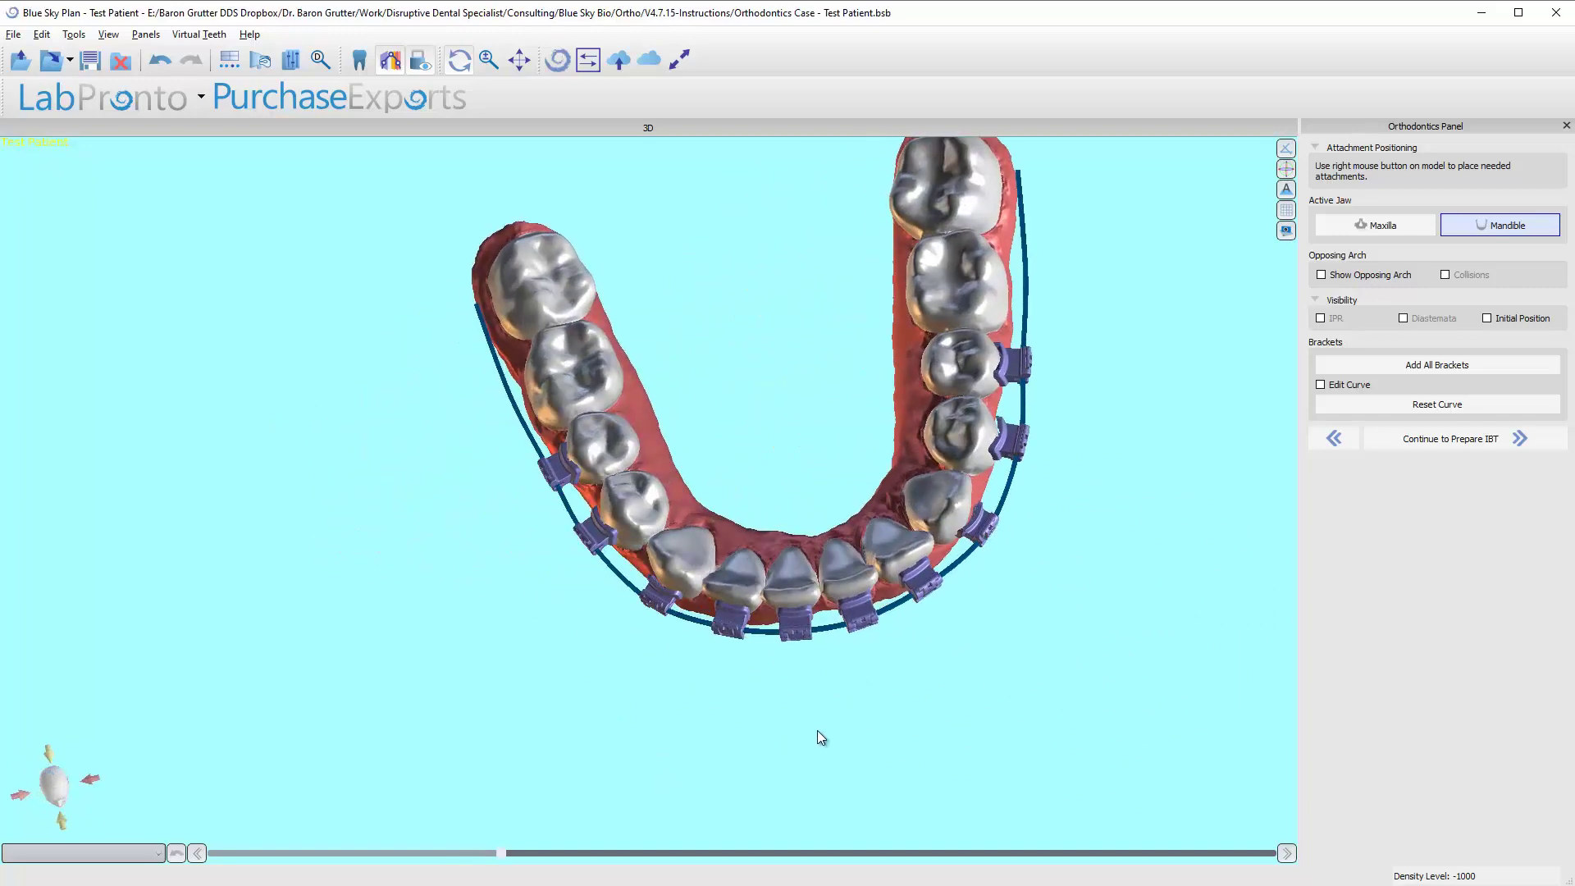
drag(821, 736, 1087, 652)
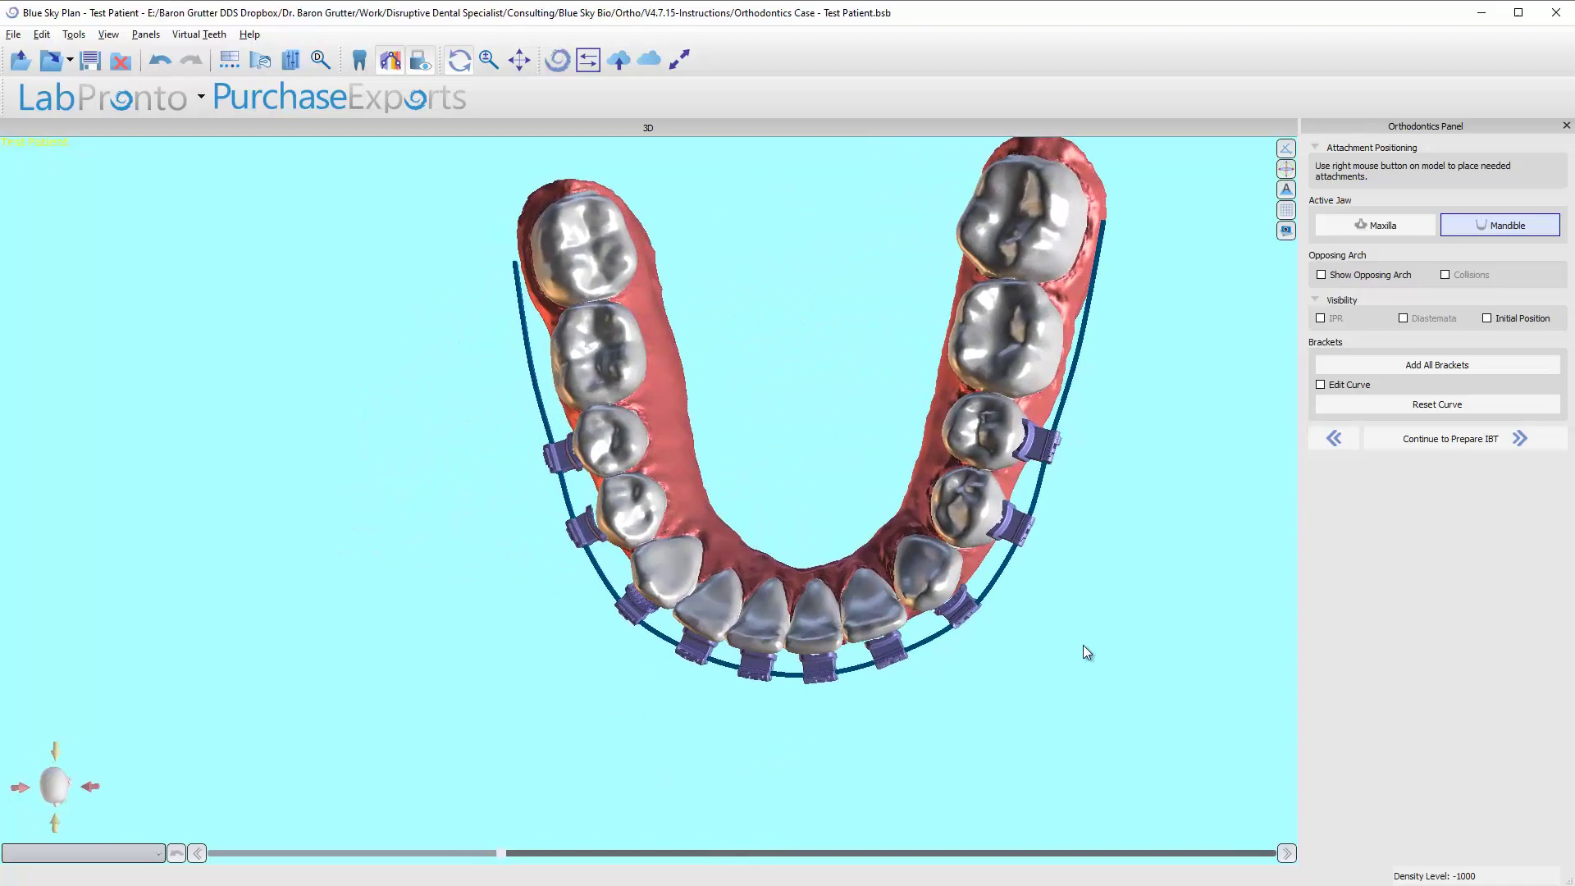
scroll(1013, 618, up, 2)
scroll(886, 553, up, 3)
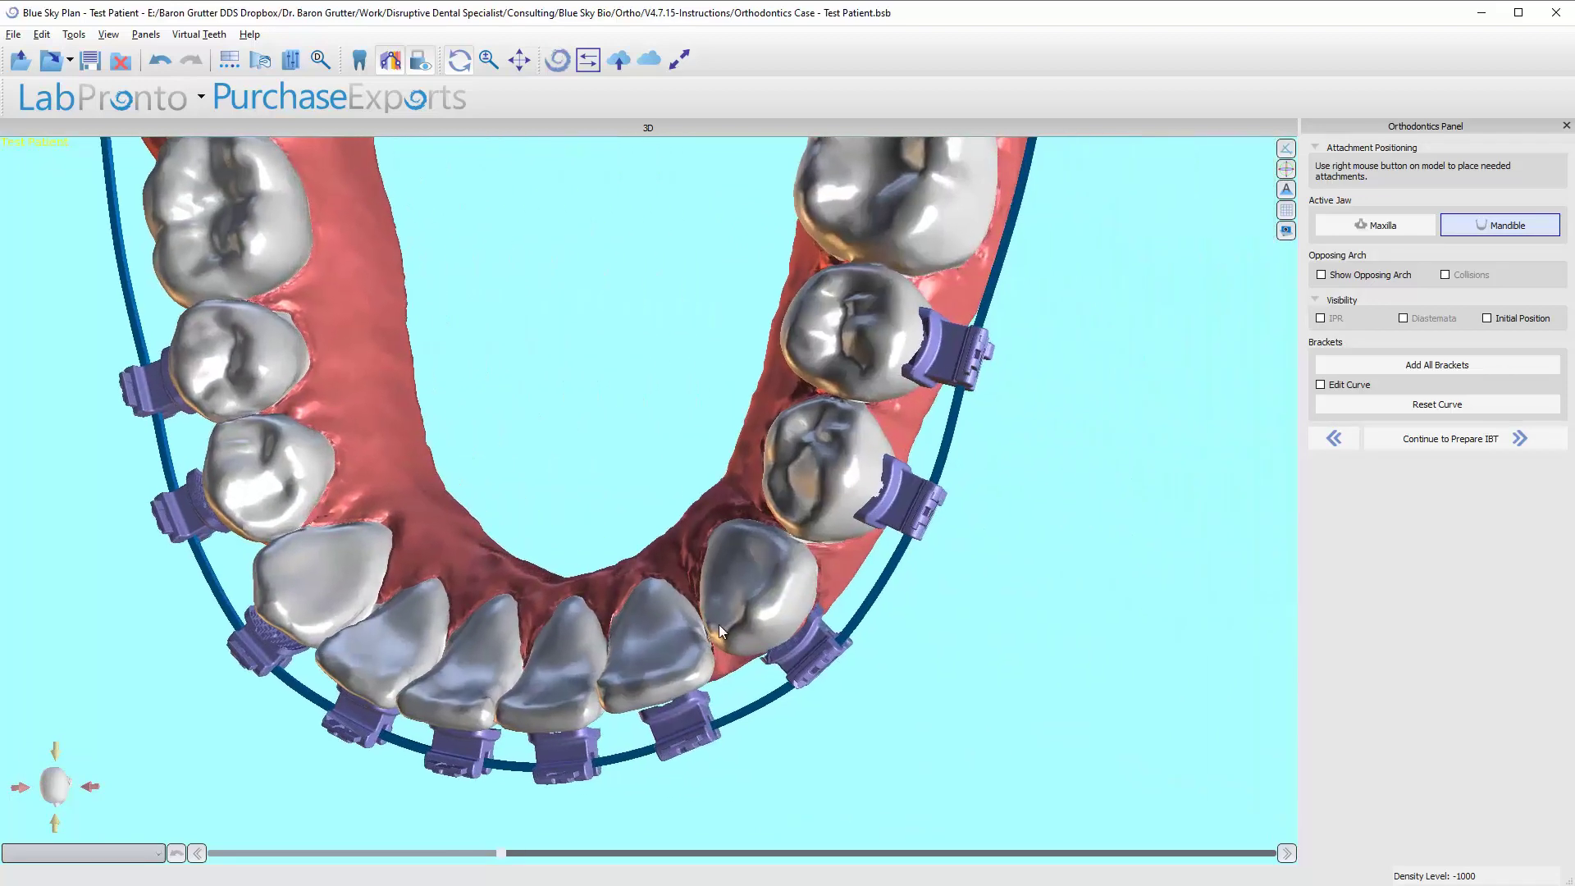
scroll(719, 623, up, 3)
Try repositioning the patient's left canine bracket with its move and rotation handles, and undo the last two changes.
click(831, 667)
scroll(676, 569, down, 5)
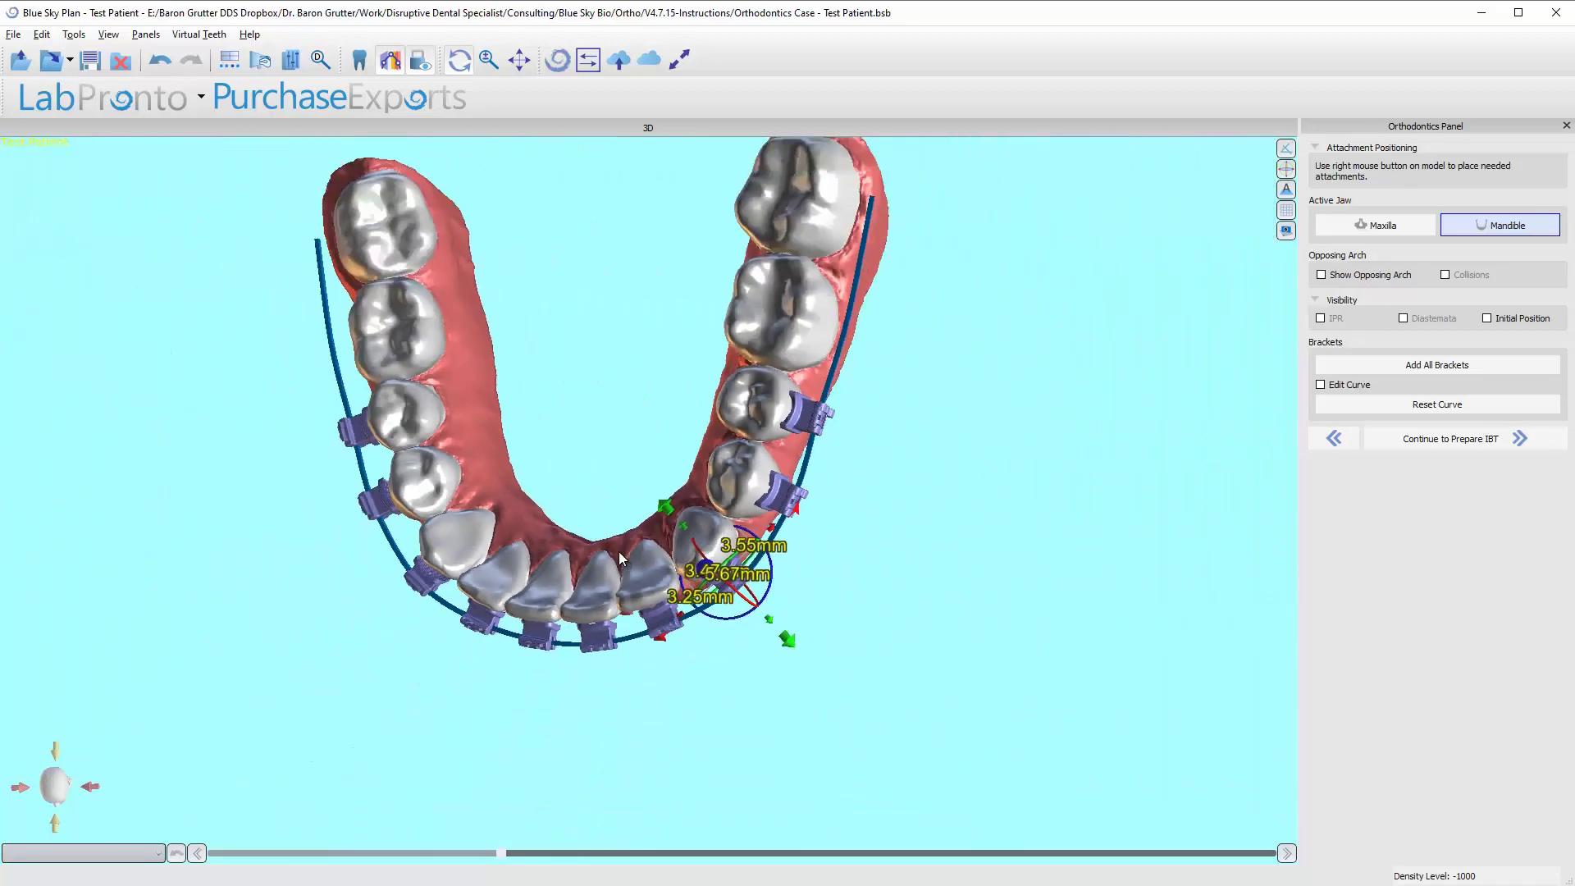
drag(624, 438, 720, 464)
click(792, 515)
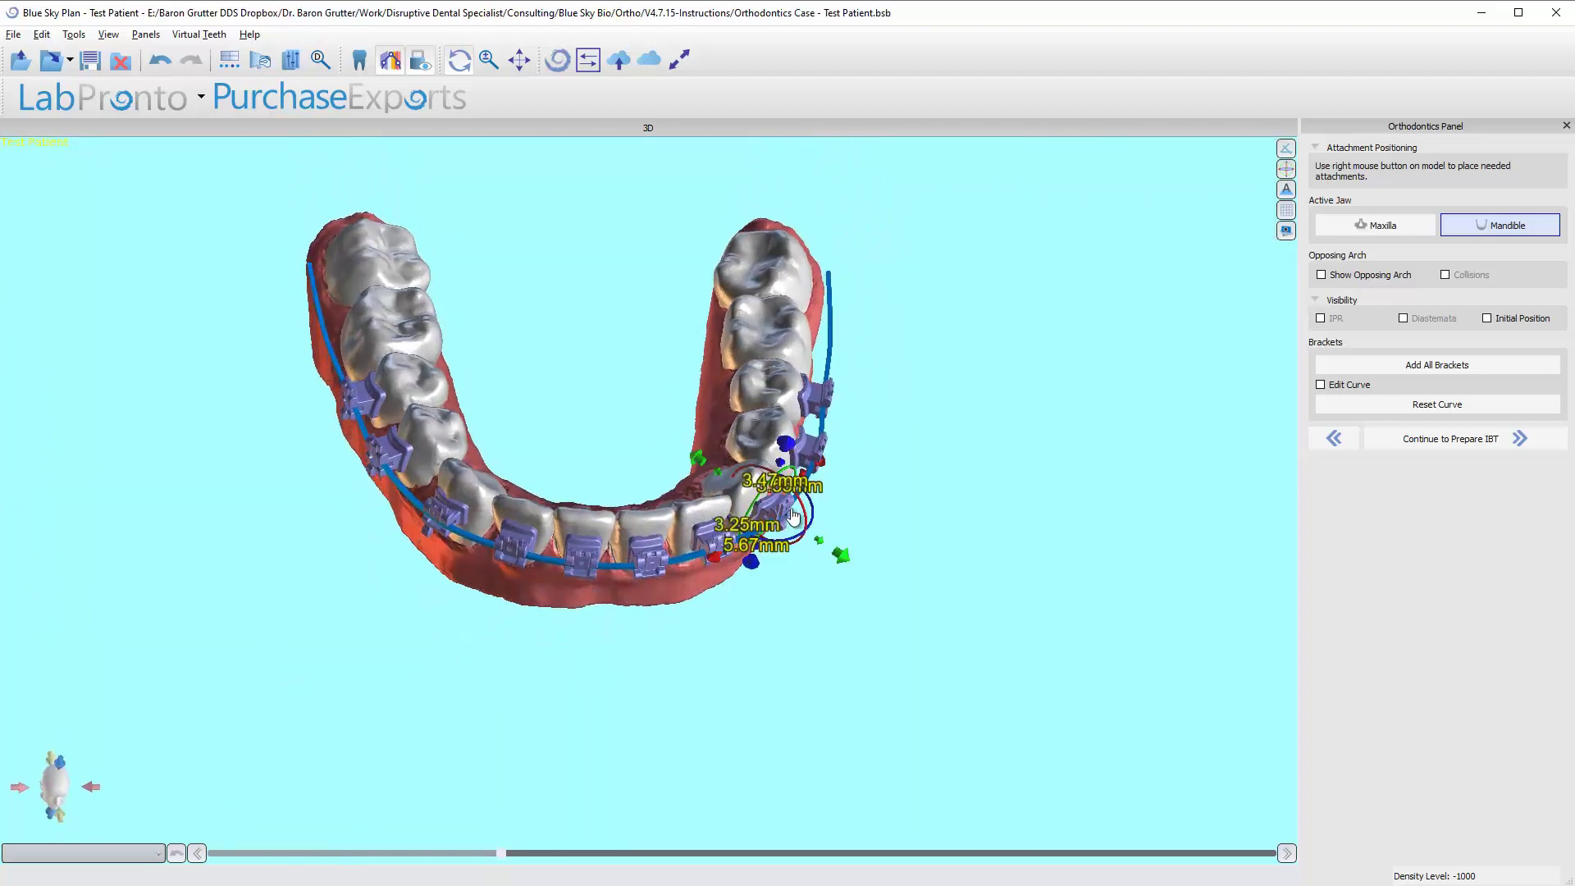
scroll(903, 550, up, 5)
drag(896, 657, 1042, 347)
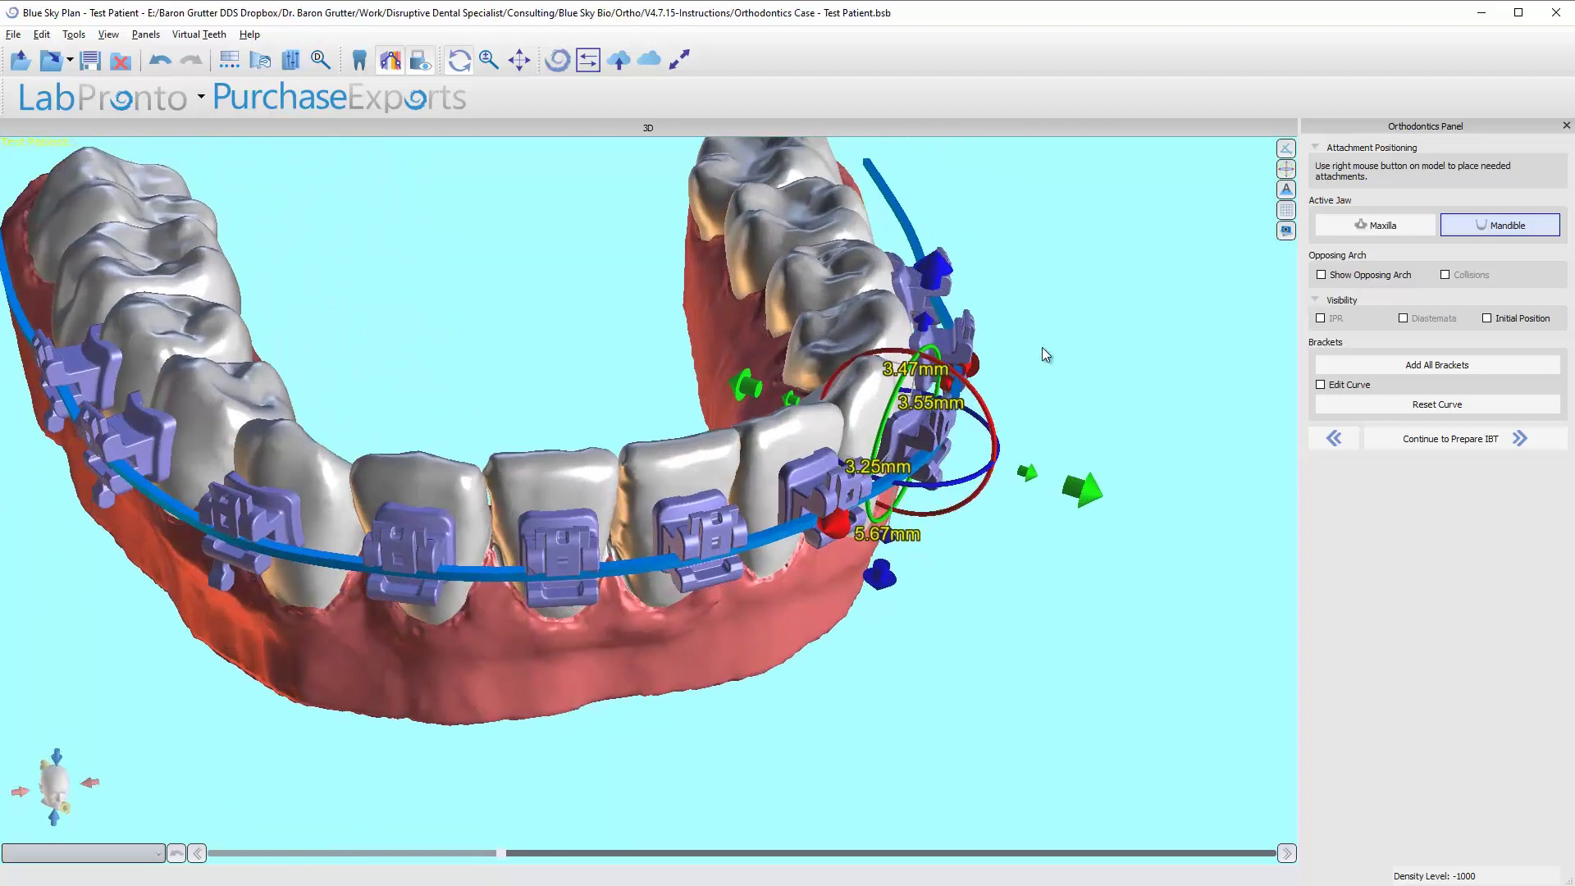
drag(967, 435, 746, 760)
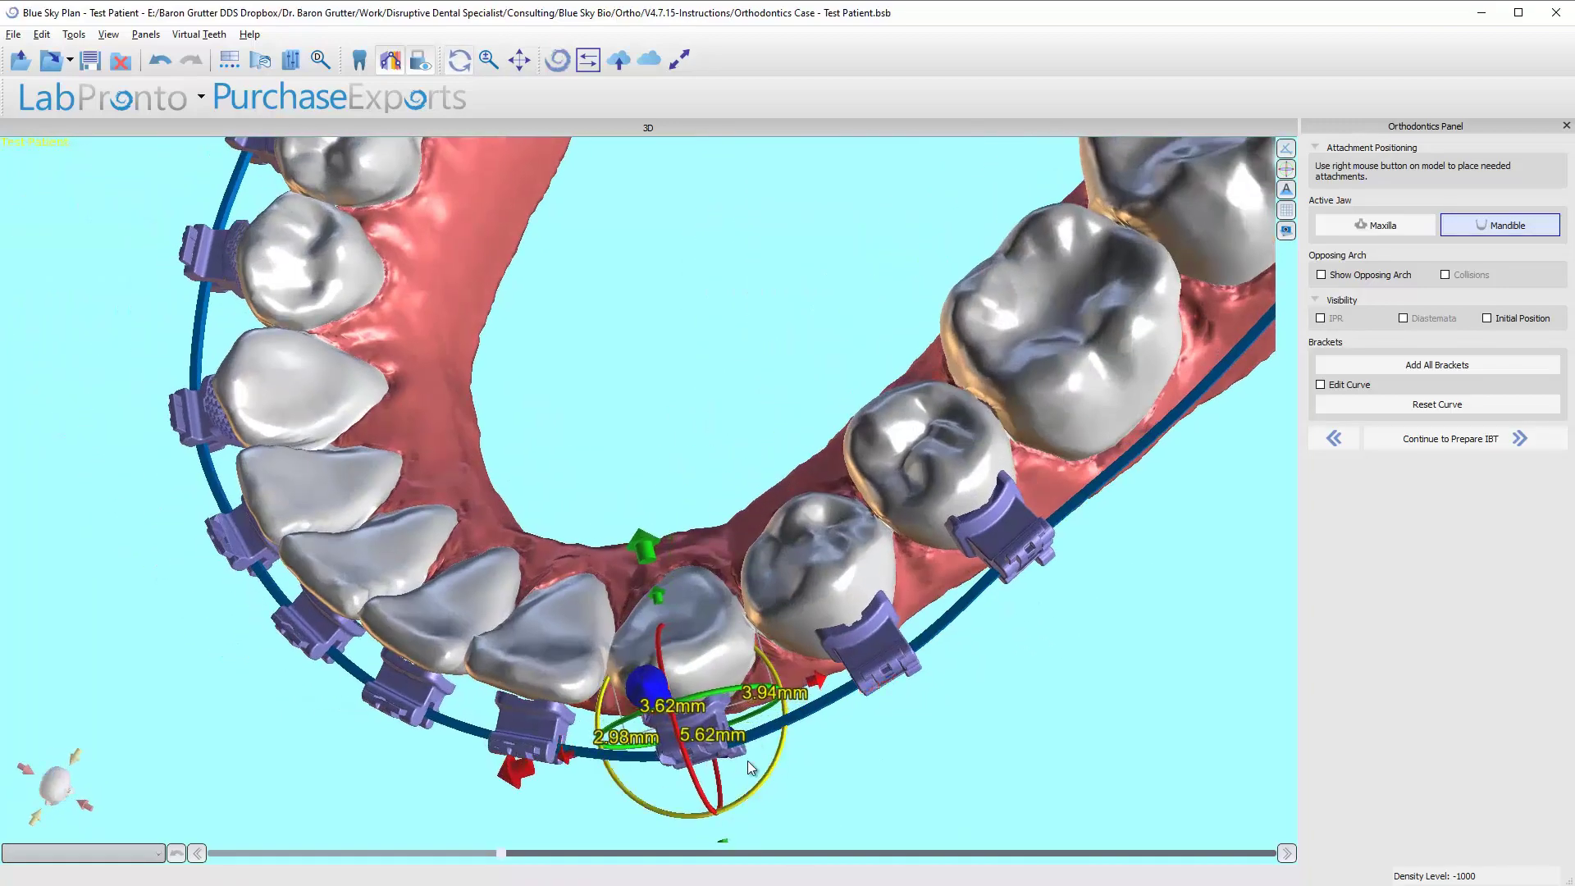
drag(838, 795, 509, 791)
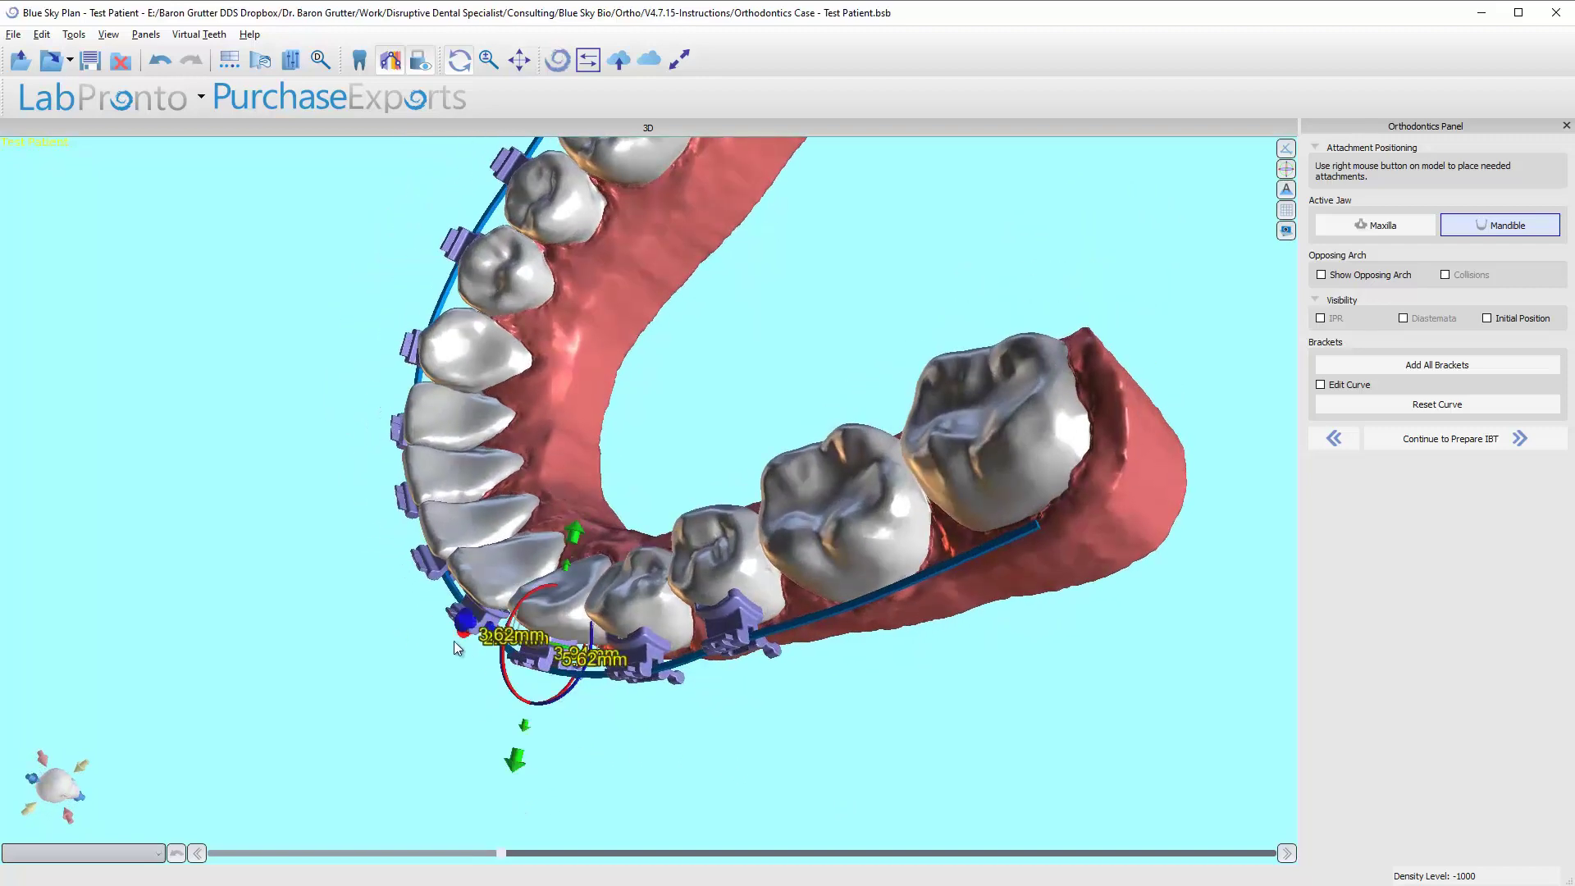
drag(455, 641, 816, 417)
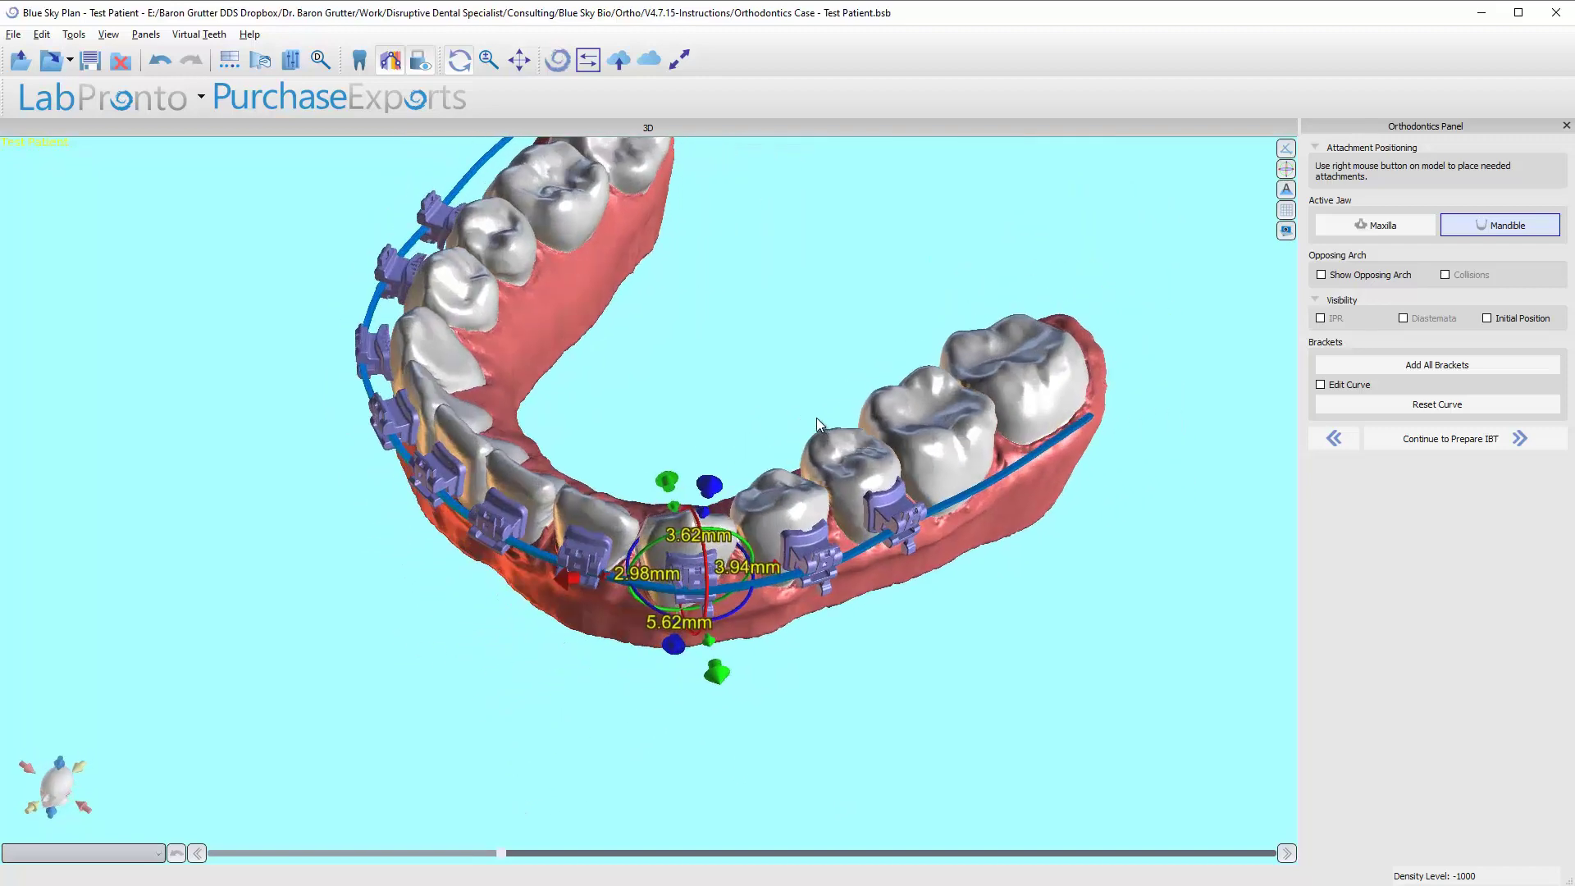
click(156, 63)
click(155, 62)
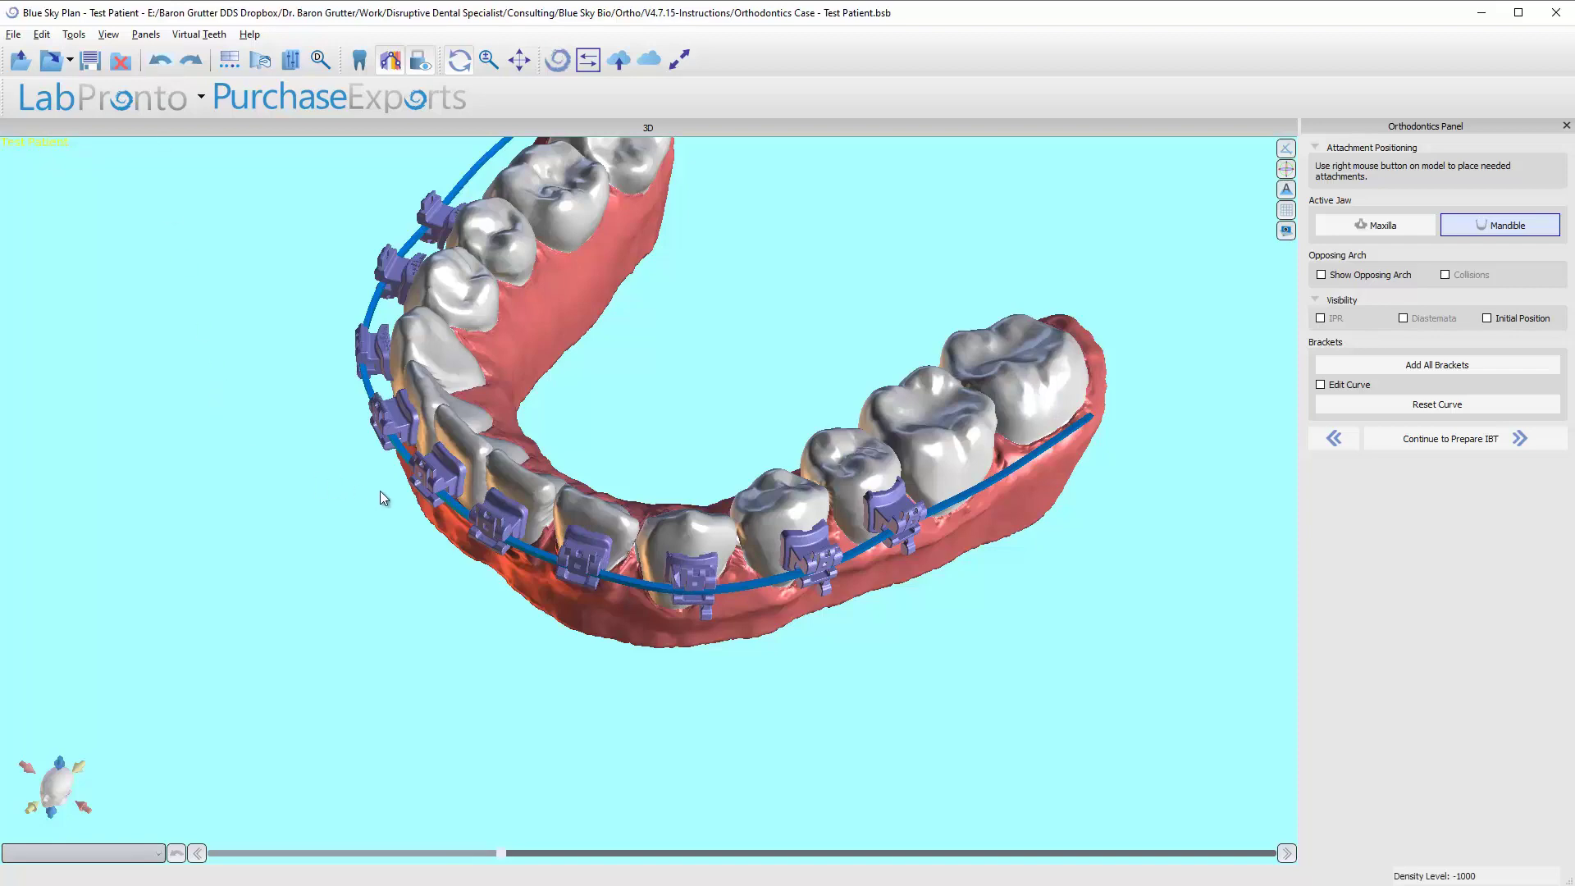
Compare the tooth-edge distances of the left and right canine brackets from the front.
click(426, 484)
drag(586, 708, 968, 440)
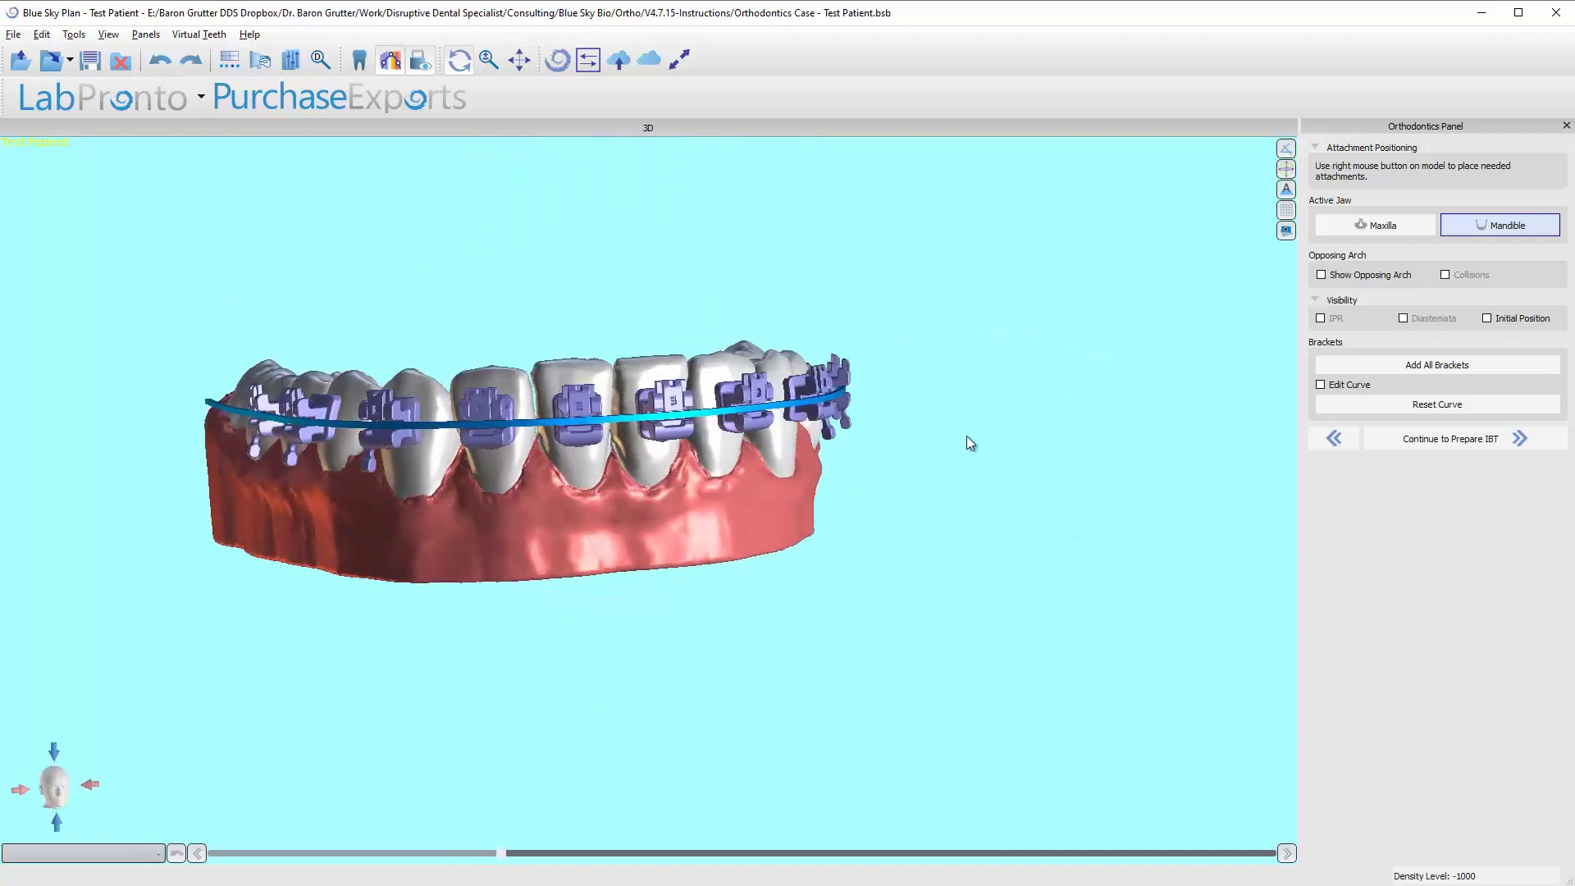
click(267, 421)
click(817, 392)
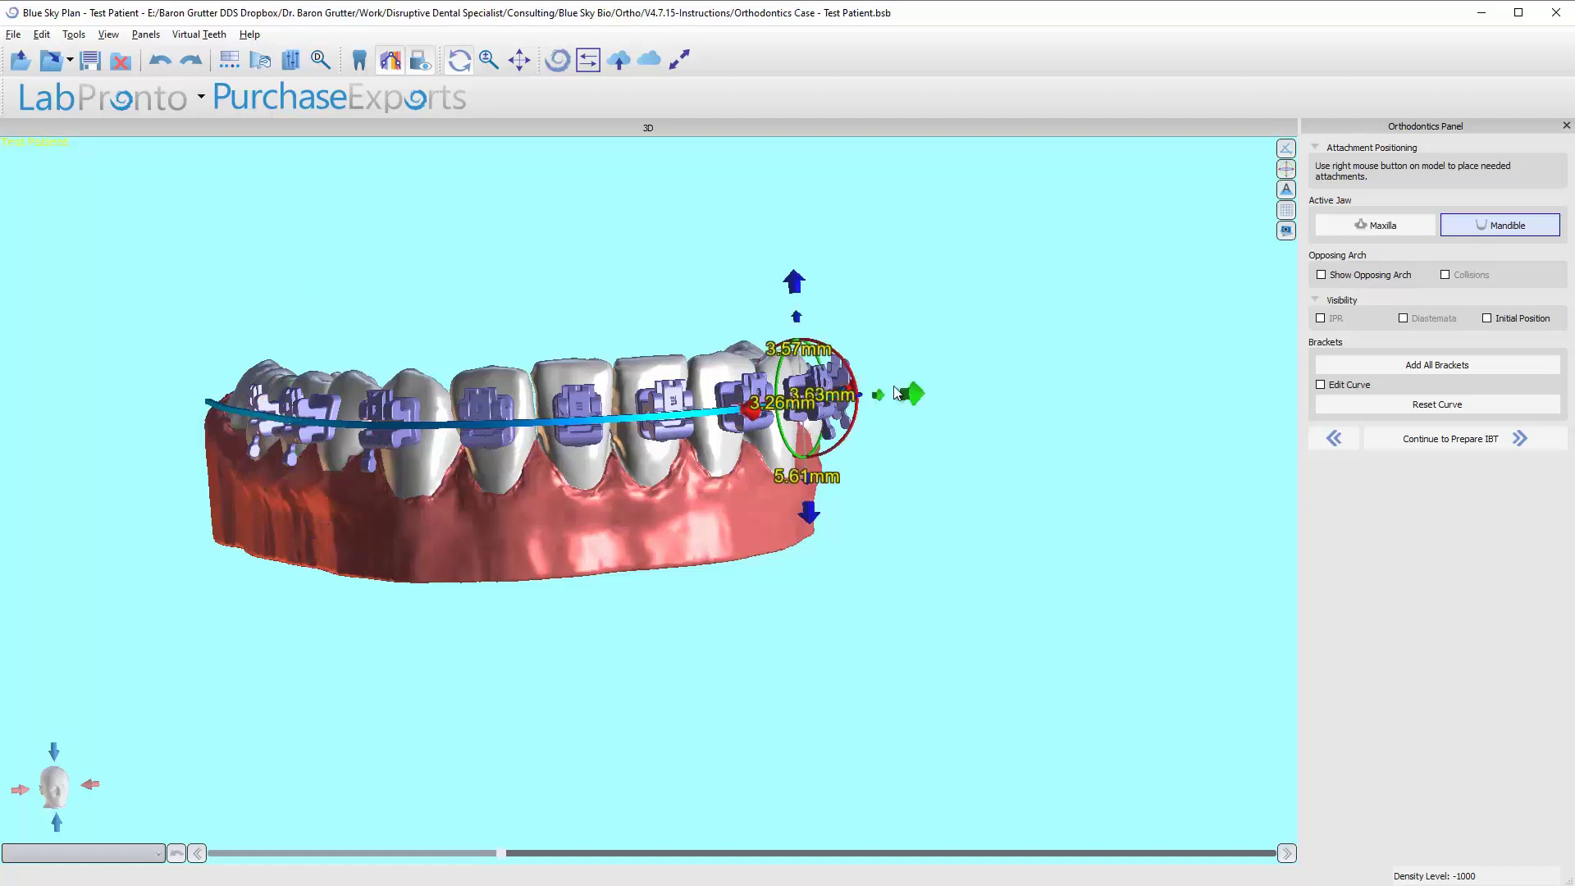
click(391, 434)
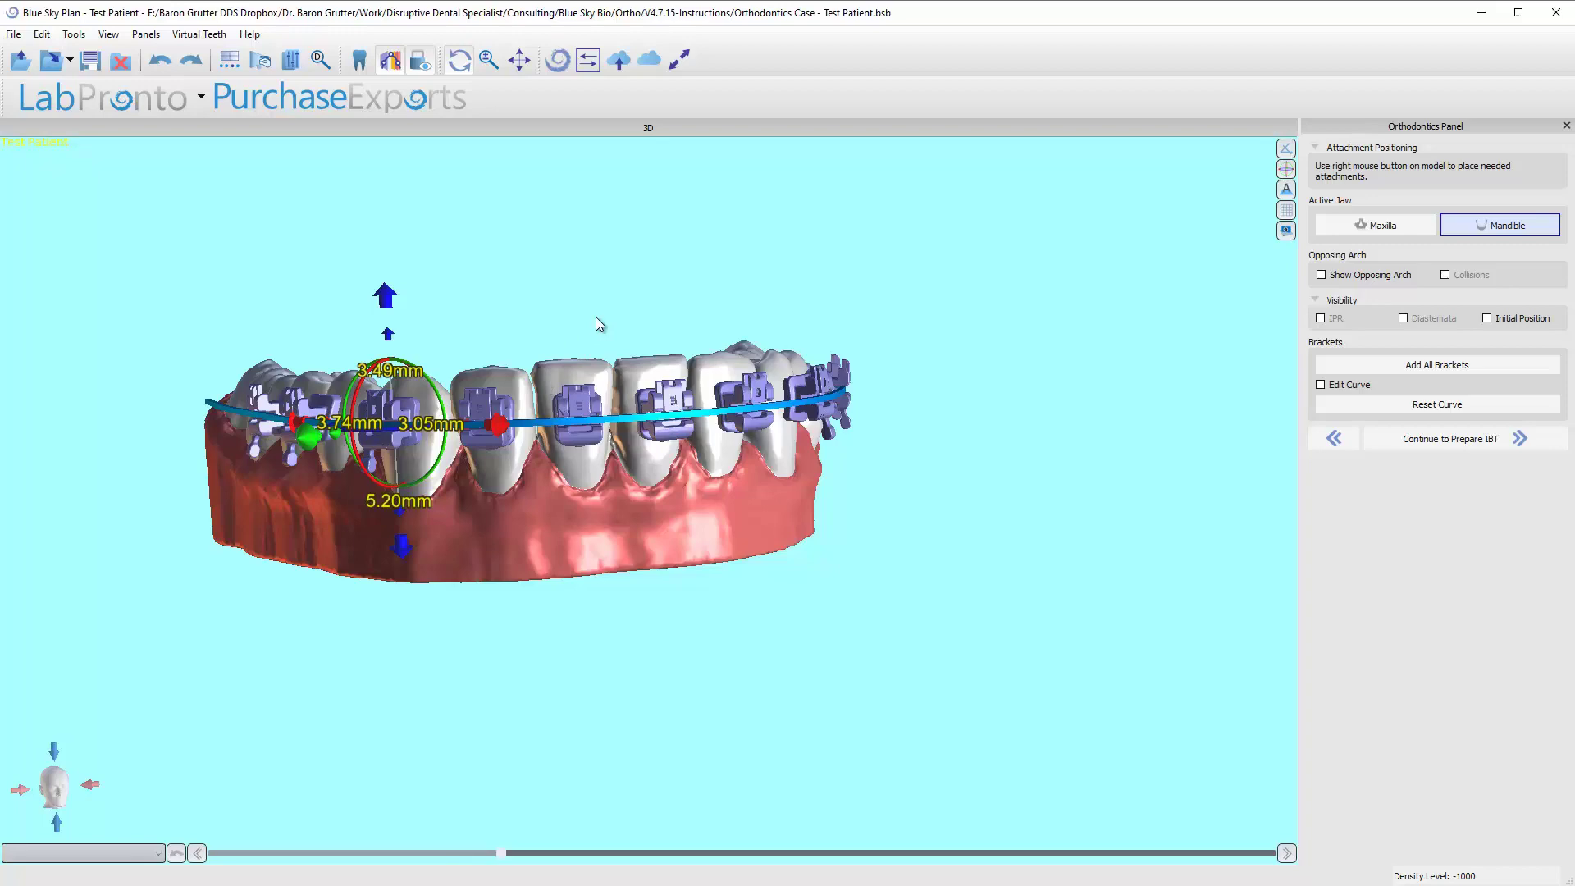
Check the edge distances of the left central incisor bracket and both canine brackets from different angles.
drag(601, 322, 640, 371)
click(644, 467)
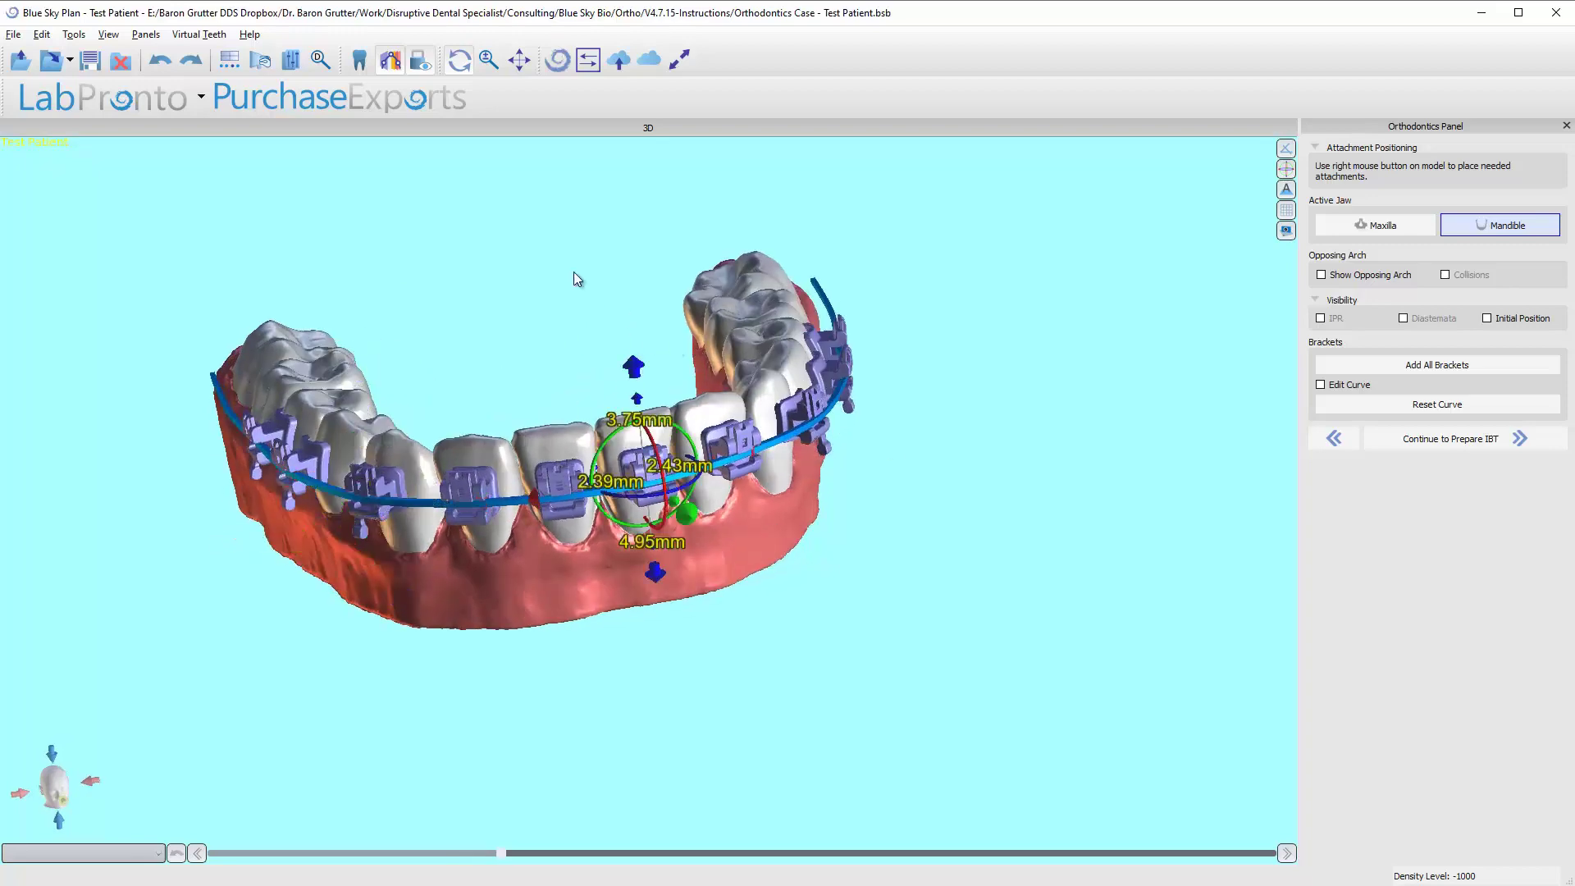
drag(577, 279, 560, 519)
click(580, 382)
drag(465, 300, 823, 433)
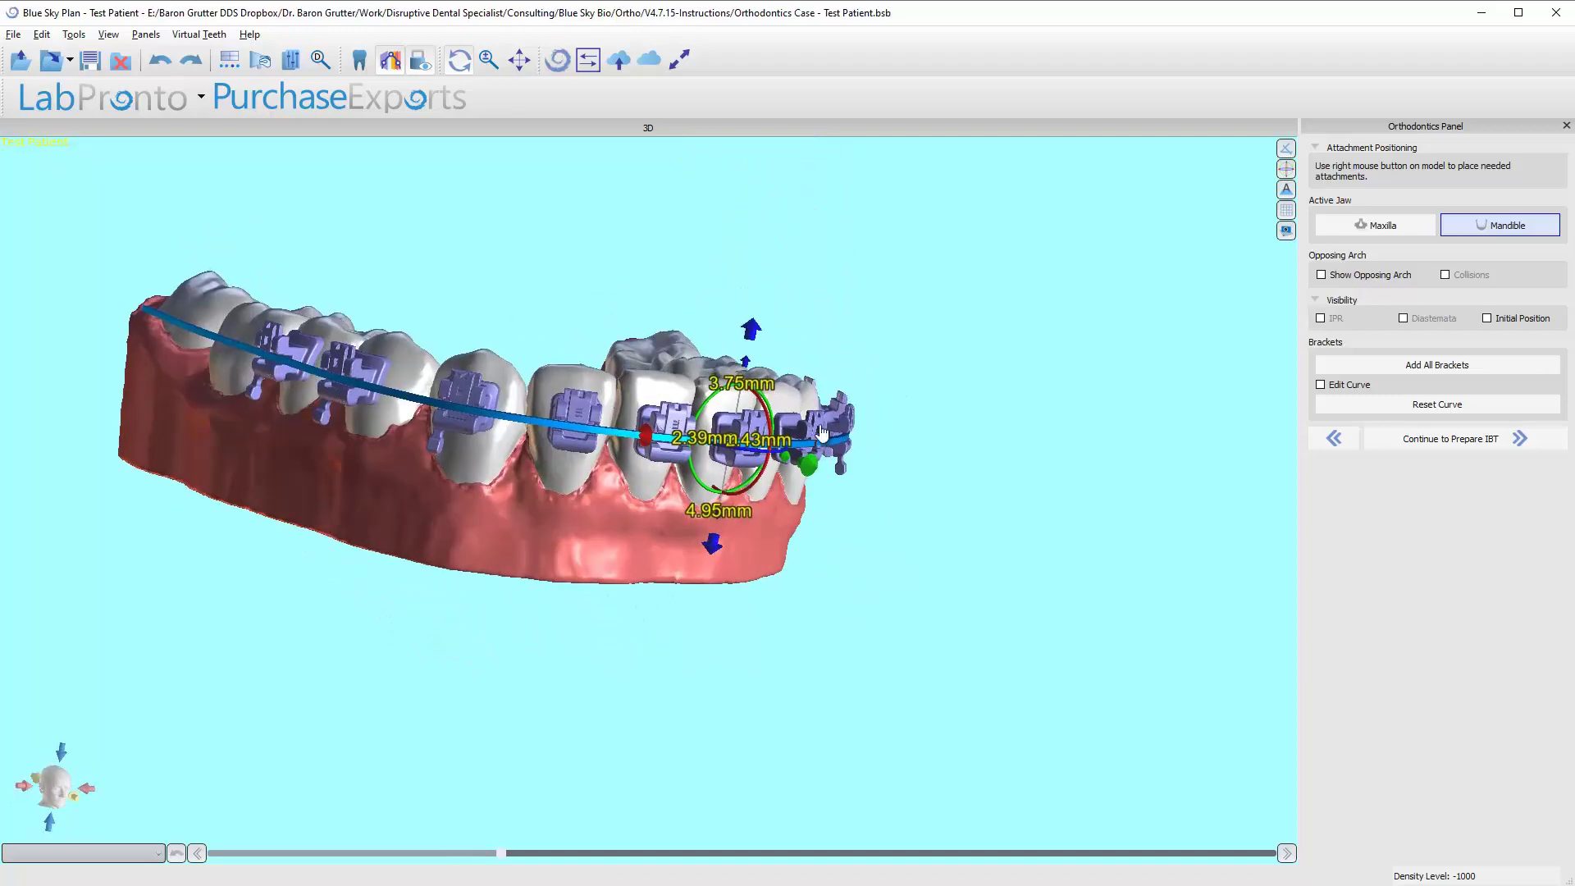
drag(912, 410, 558, 450)
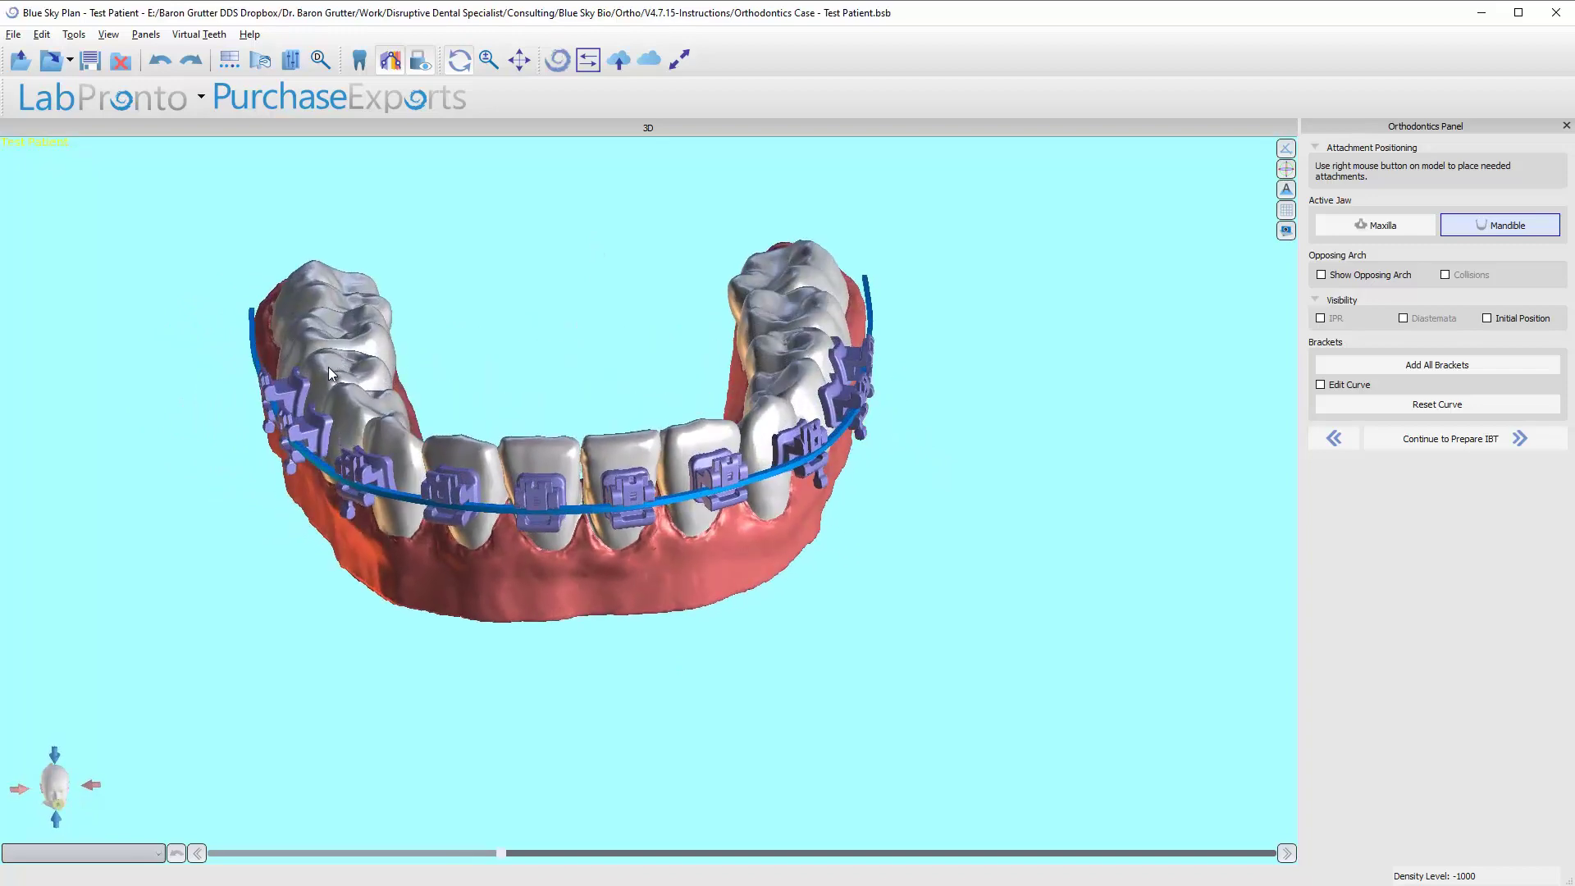
click(365, 474)
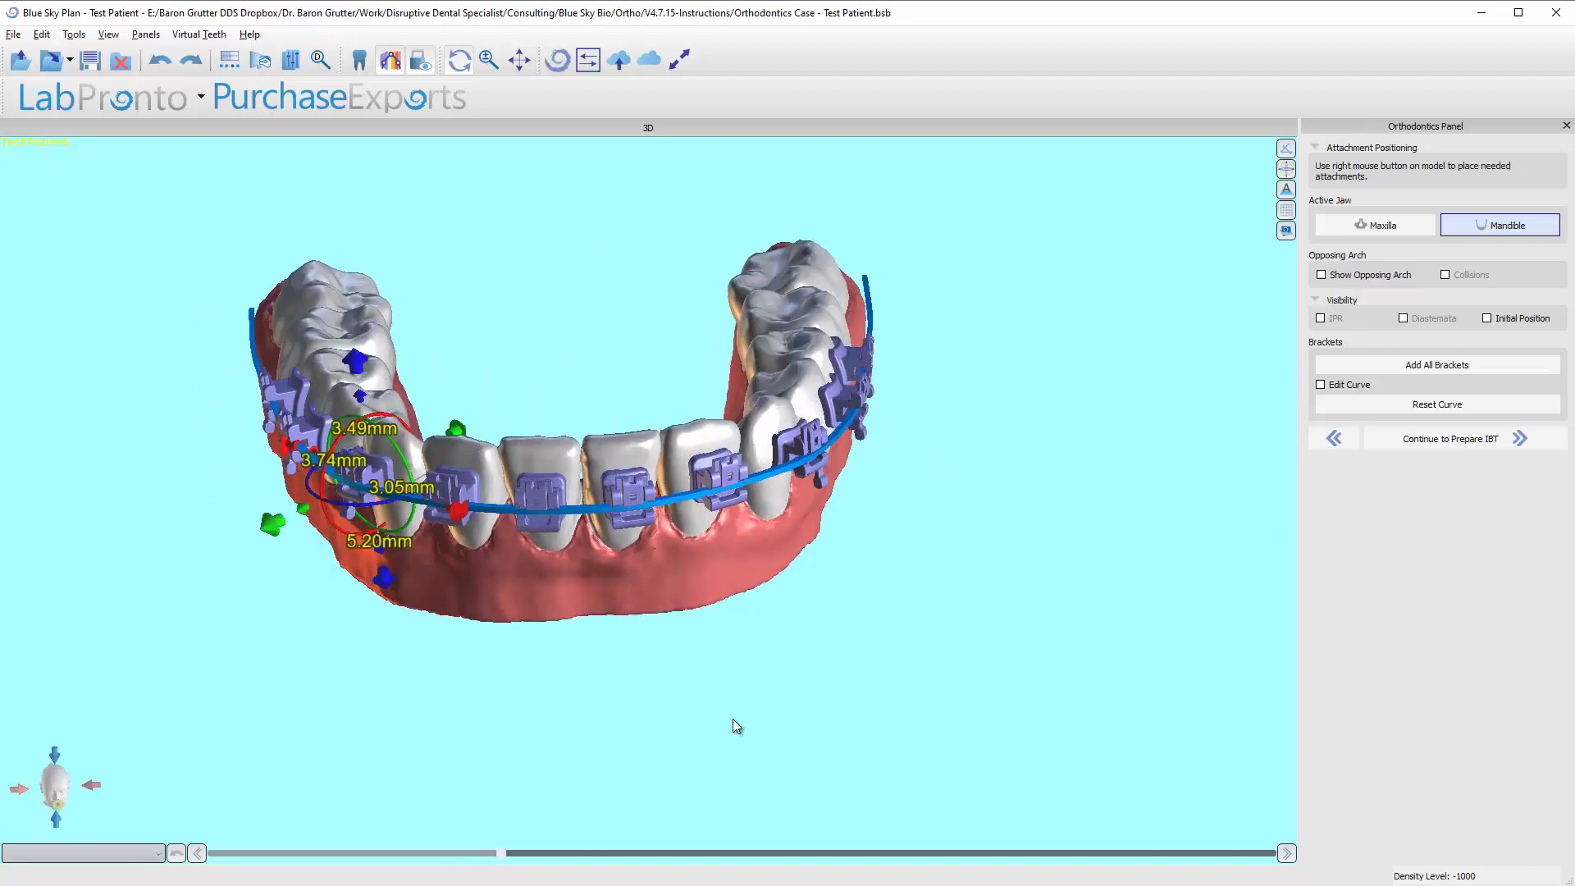
drag(738, 728, 706, 508)
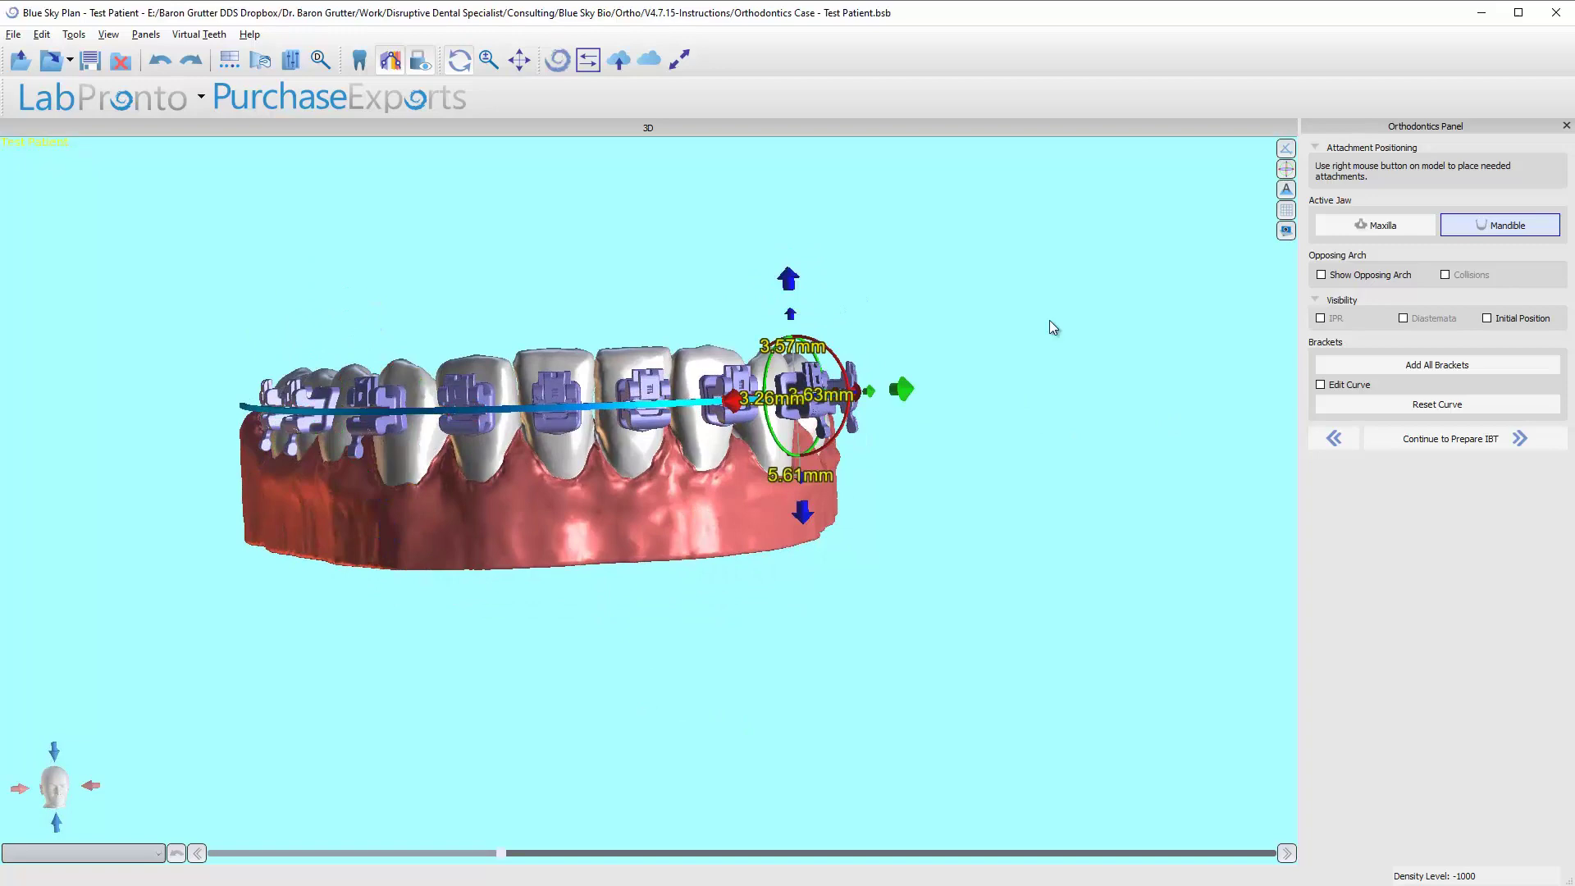
Add a single bracket from the NAB Olive MBT bracket system to the first molar on the patient's left.
drag(1048, 325, 862, 457)
right_click(859, 451)
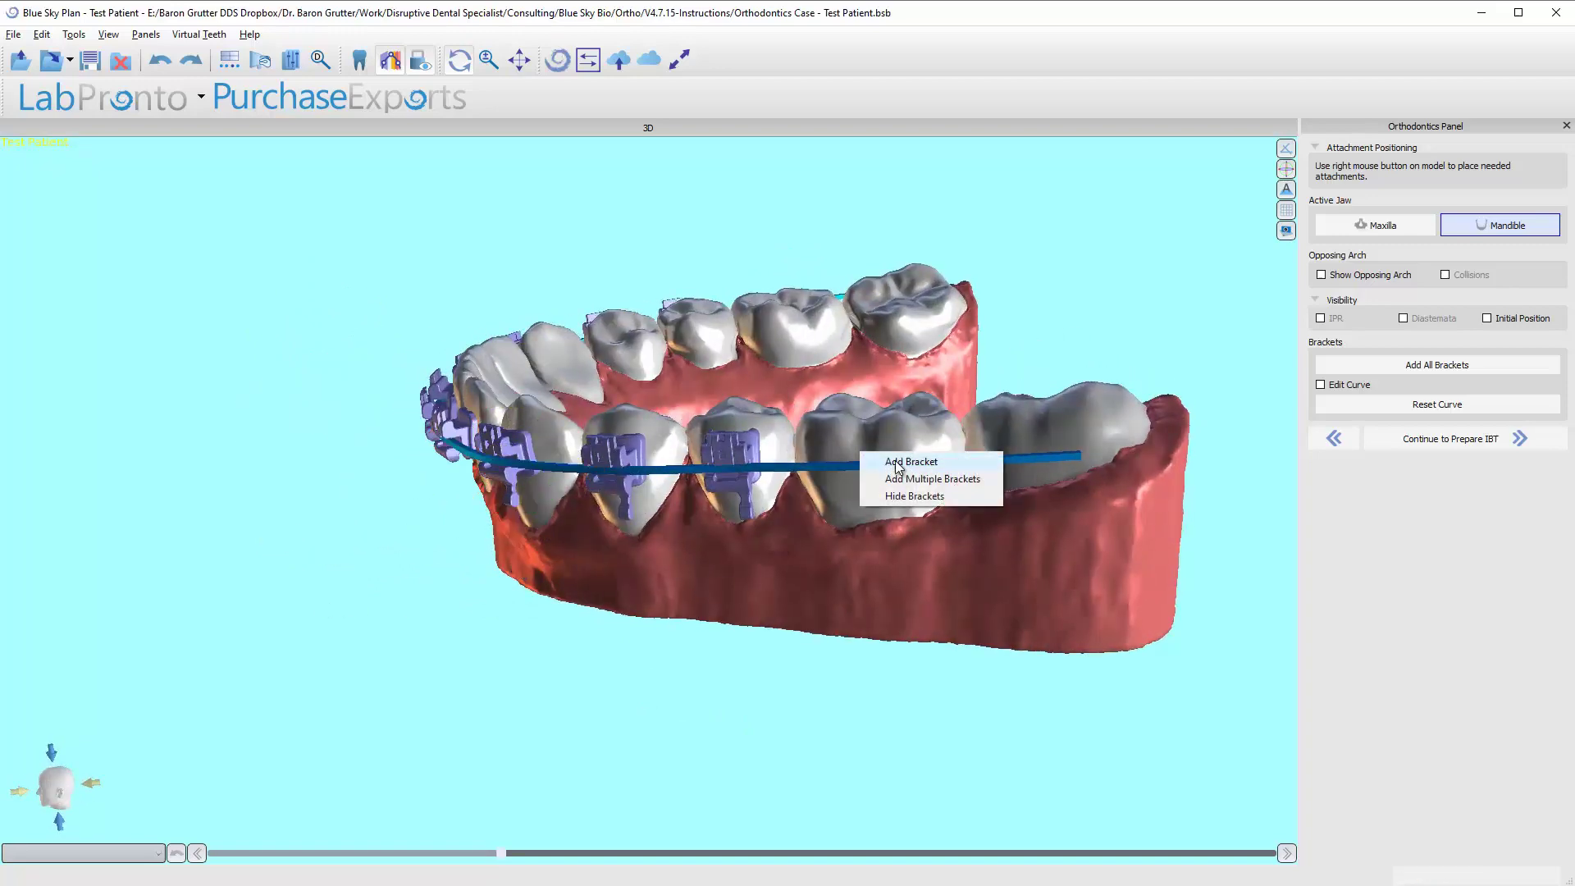
click(898, 474)
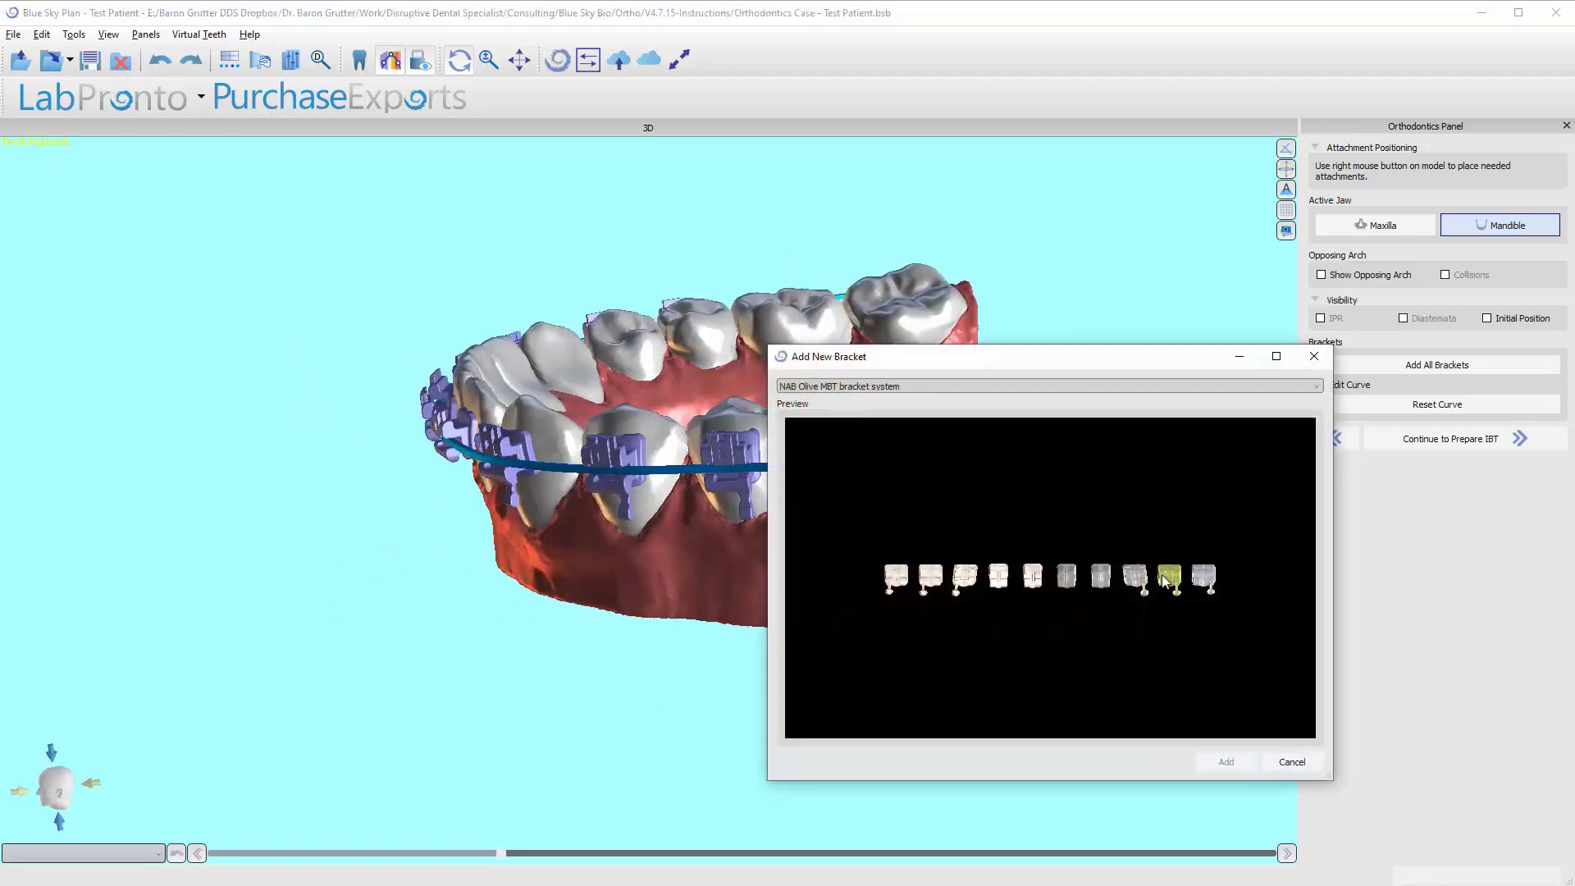
click(1226, 761)
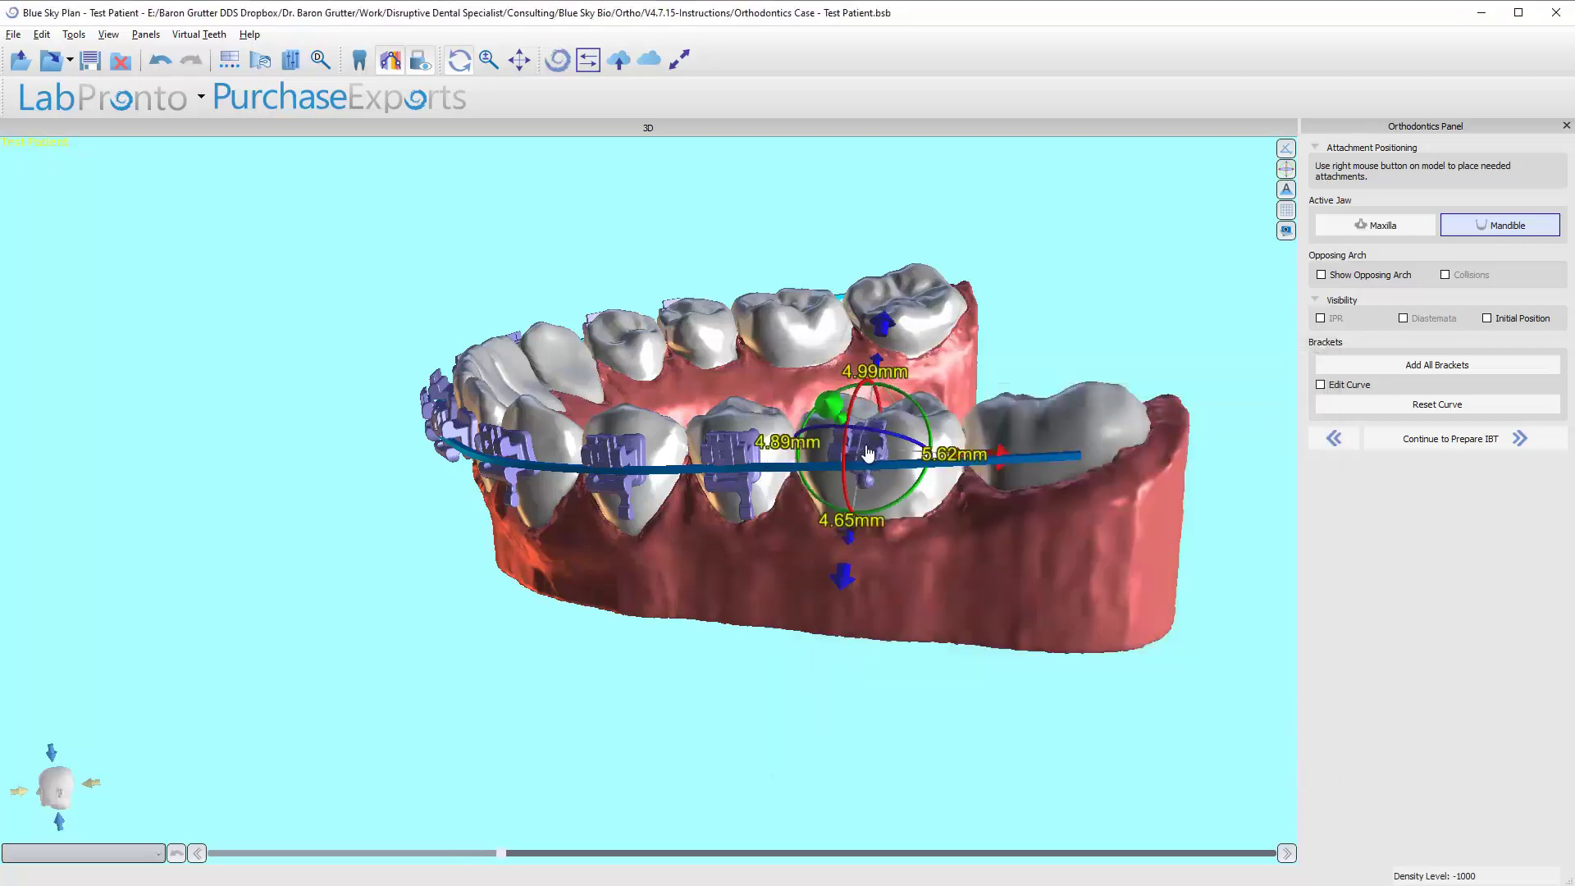
Snap the new bracket on the patient's left first molar to the wire, and repeat the snap from another viewing angle.
mouse_move(936, 427)
mouse_down()
mouse_move(937, 371)
mouse_move(958, 407)
mouse_up()
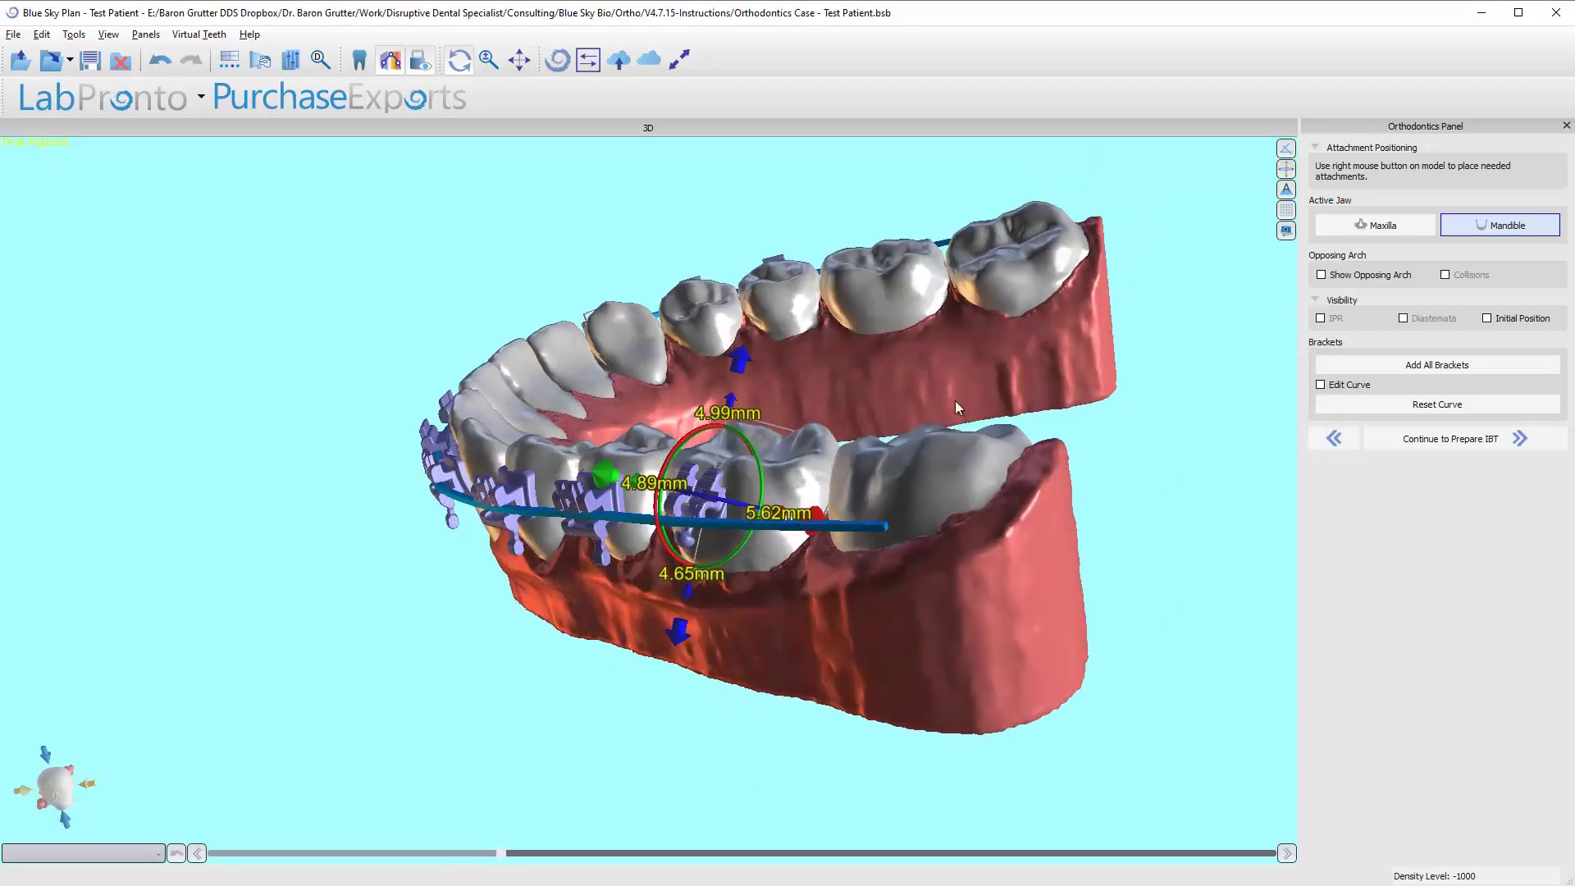
right_click(693, 510)
click(739, 529)
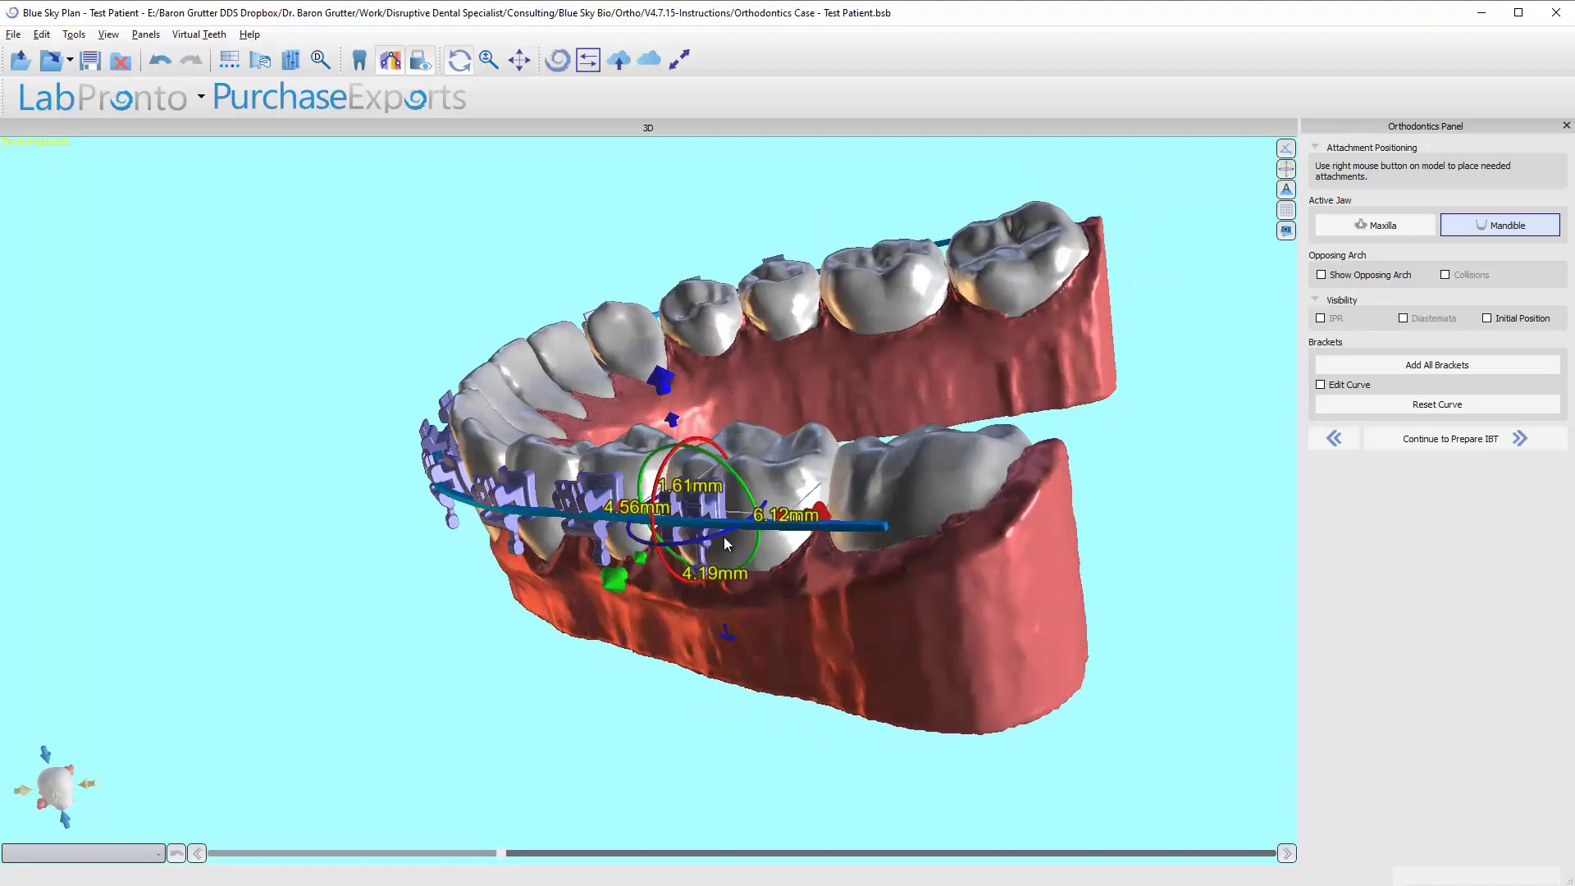
drag(869, 683, 811, 475)
click(789, 466)
right_click(789, 466)
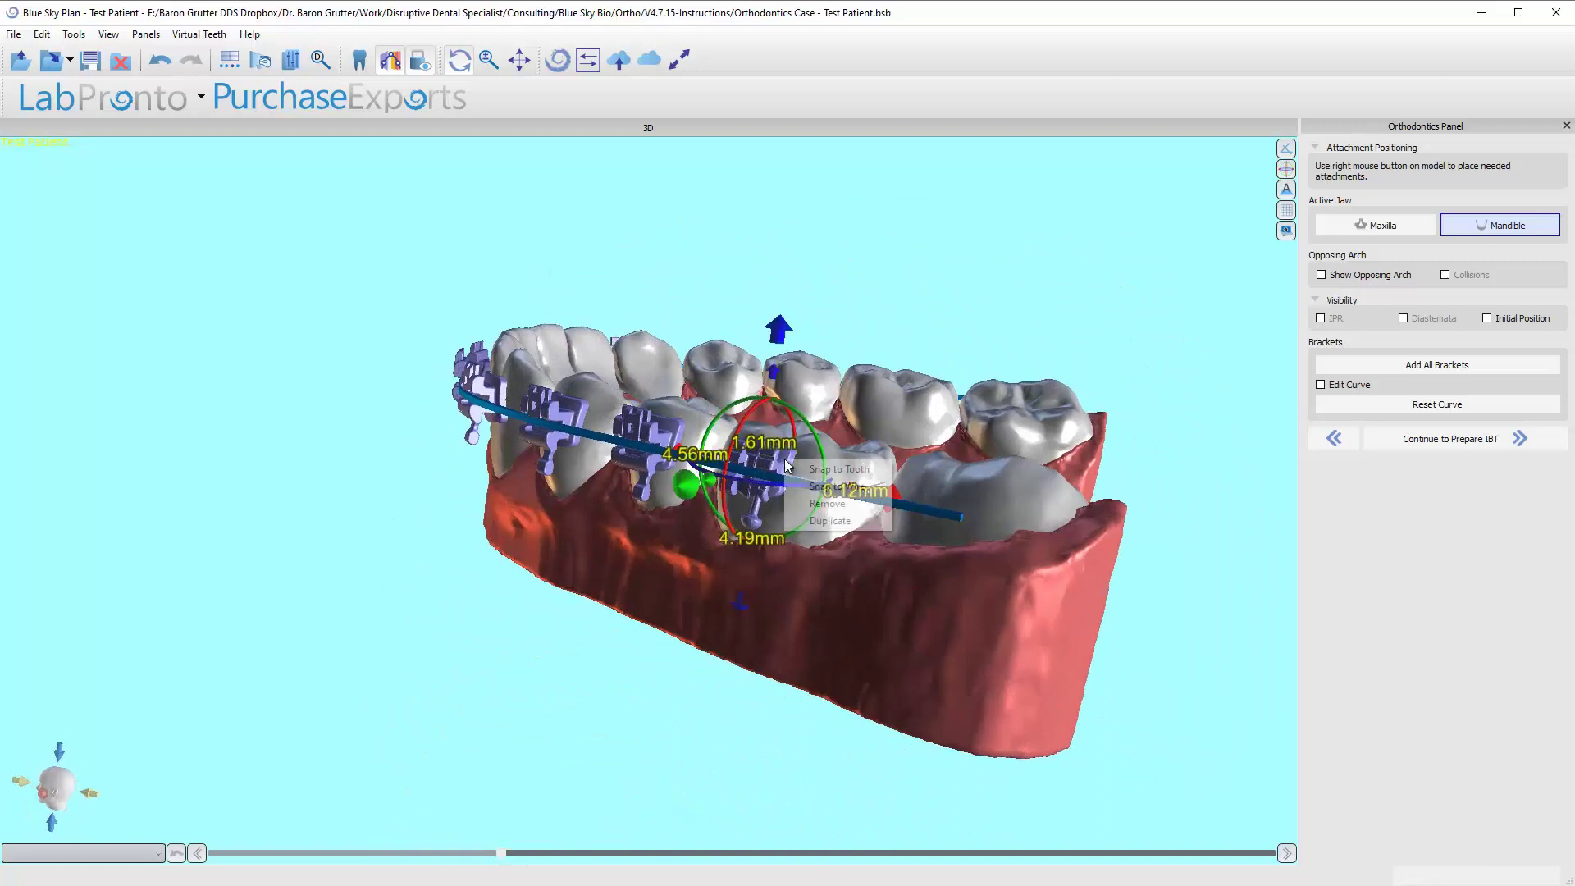
click(829, 483)
Snap the bracket on the patient's lower left first molar to the wire again, and remove that bracket.
drag(1108, 456, 685, 484)
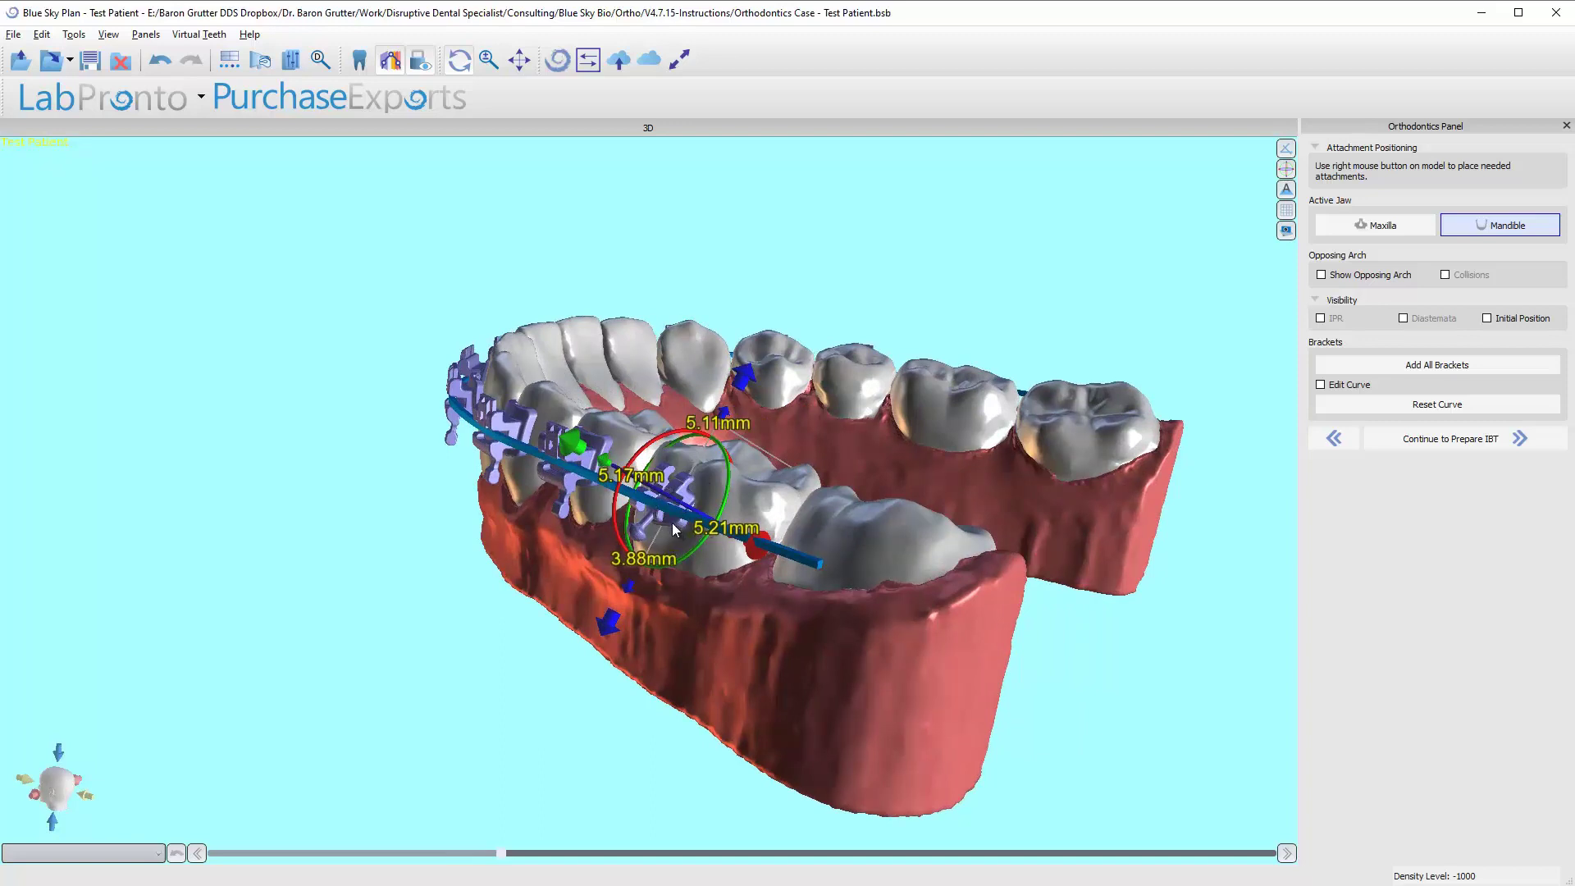
right_click(672, 526)
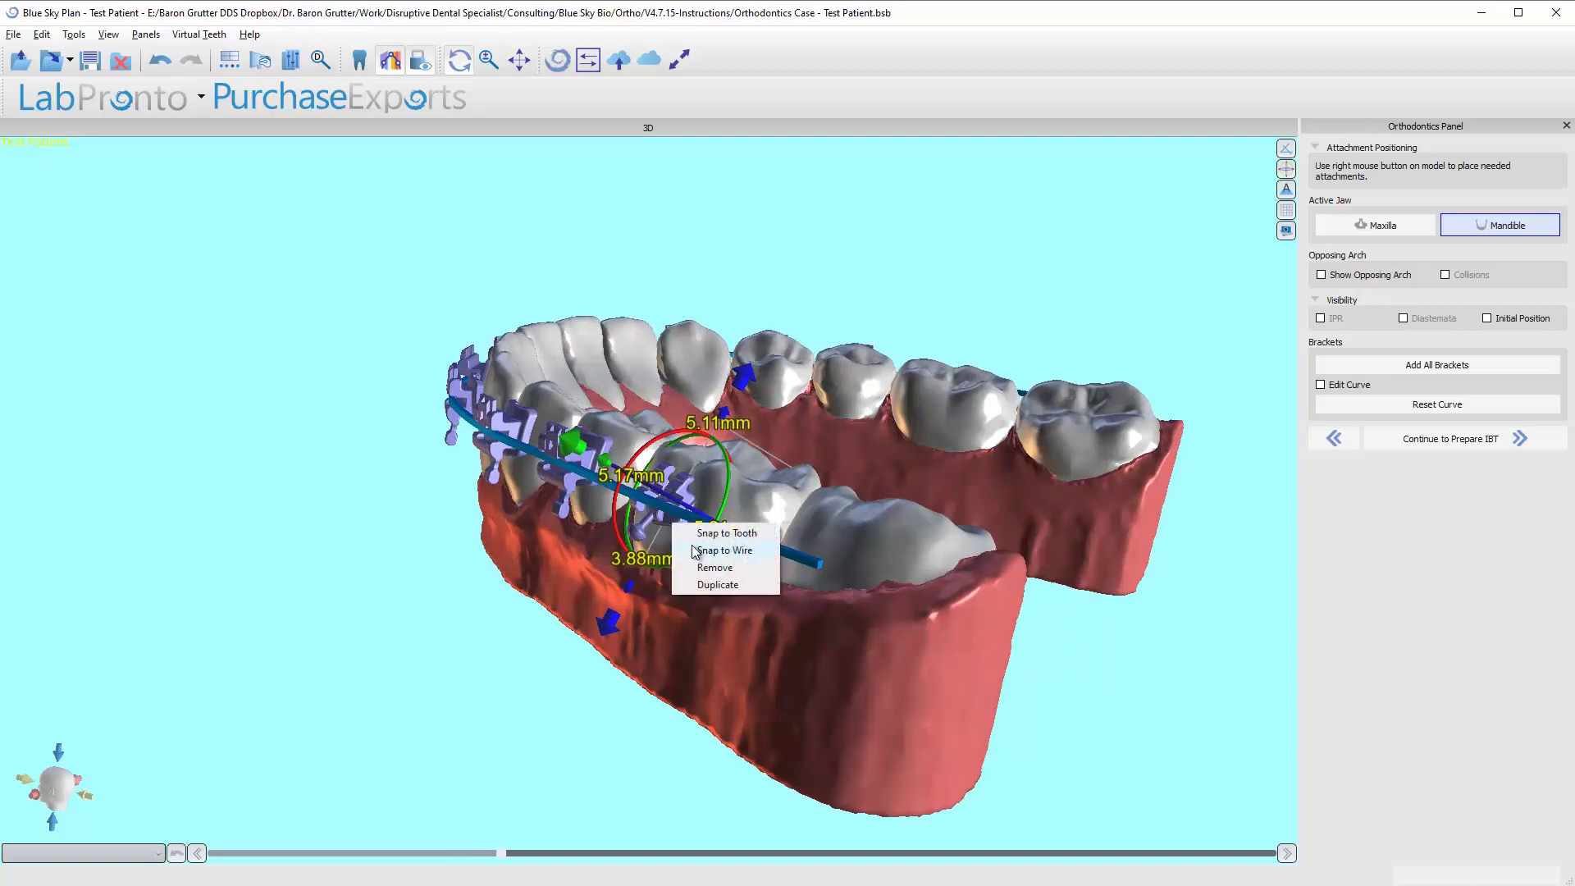
click(720, 585)
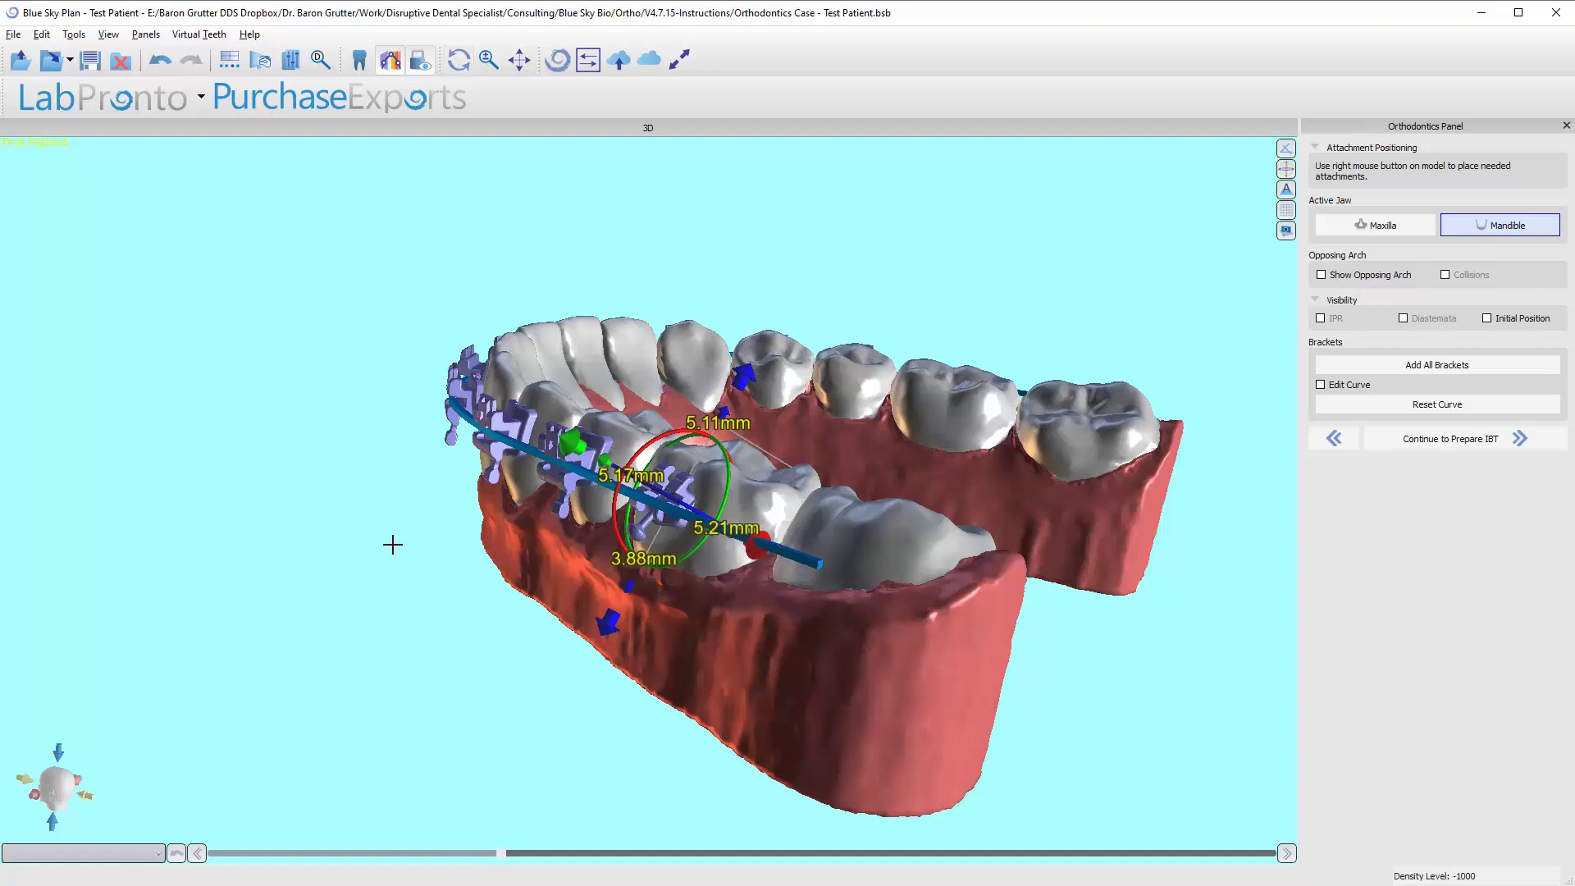
click(677, 502)
right_click(678, 489)
click(686, 494)
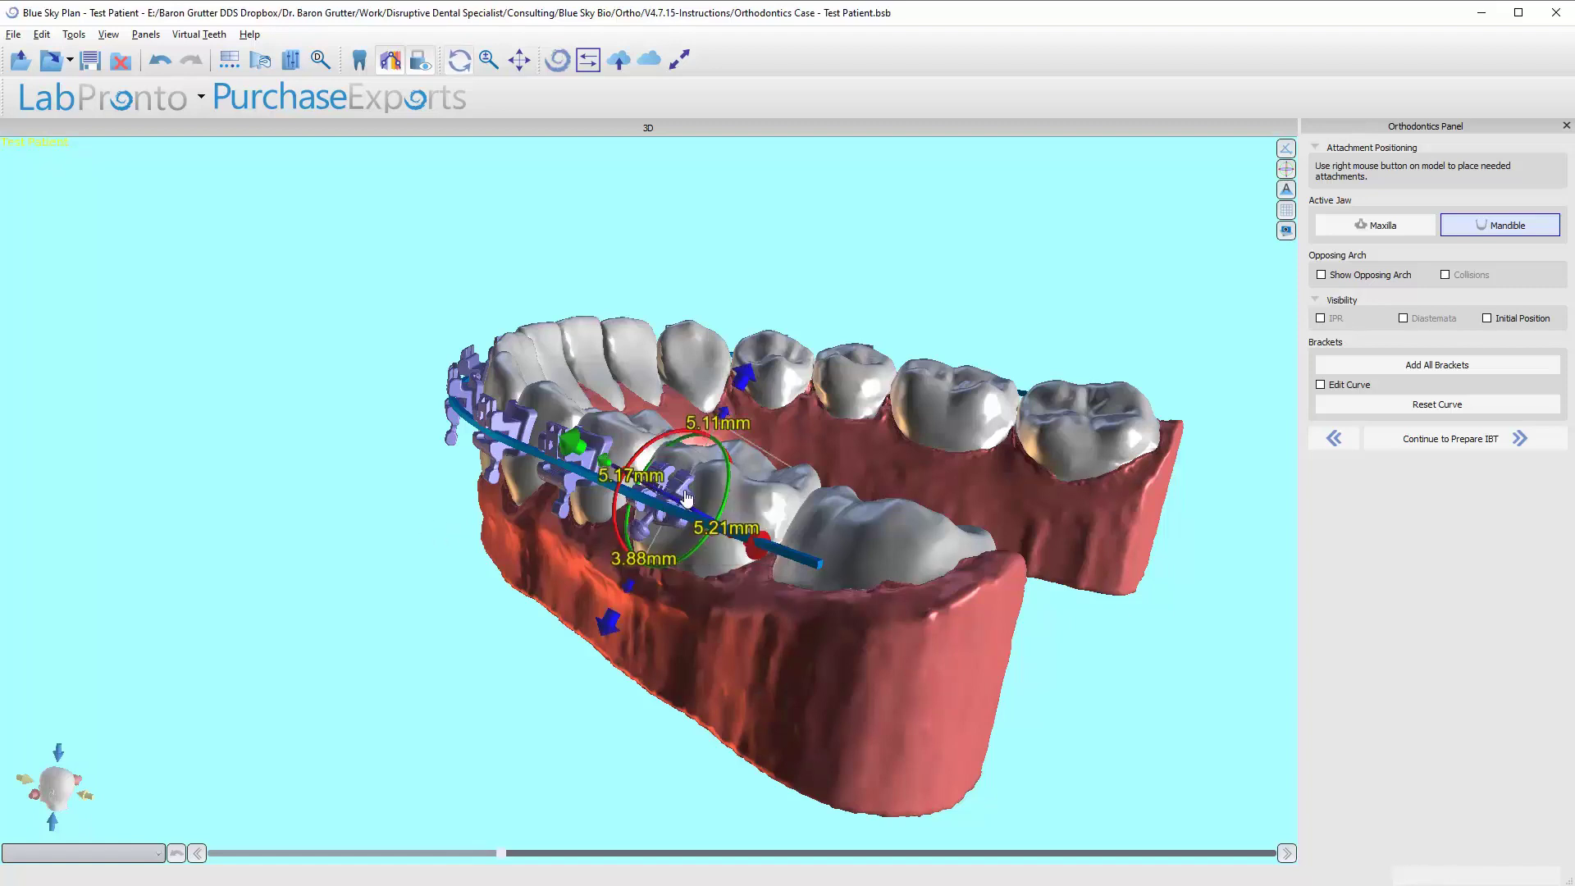
right_click(687, 498)
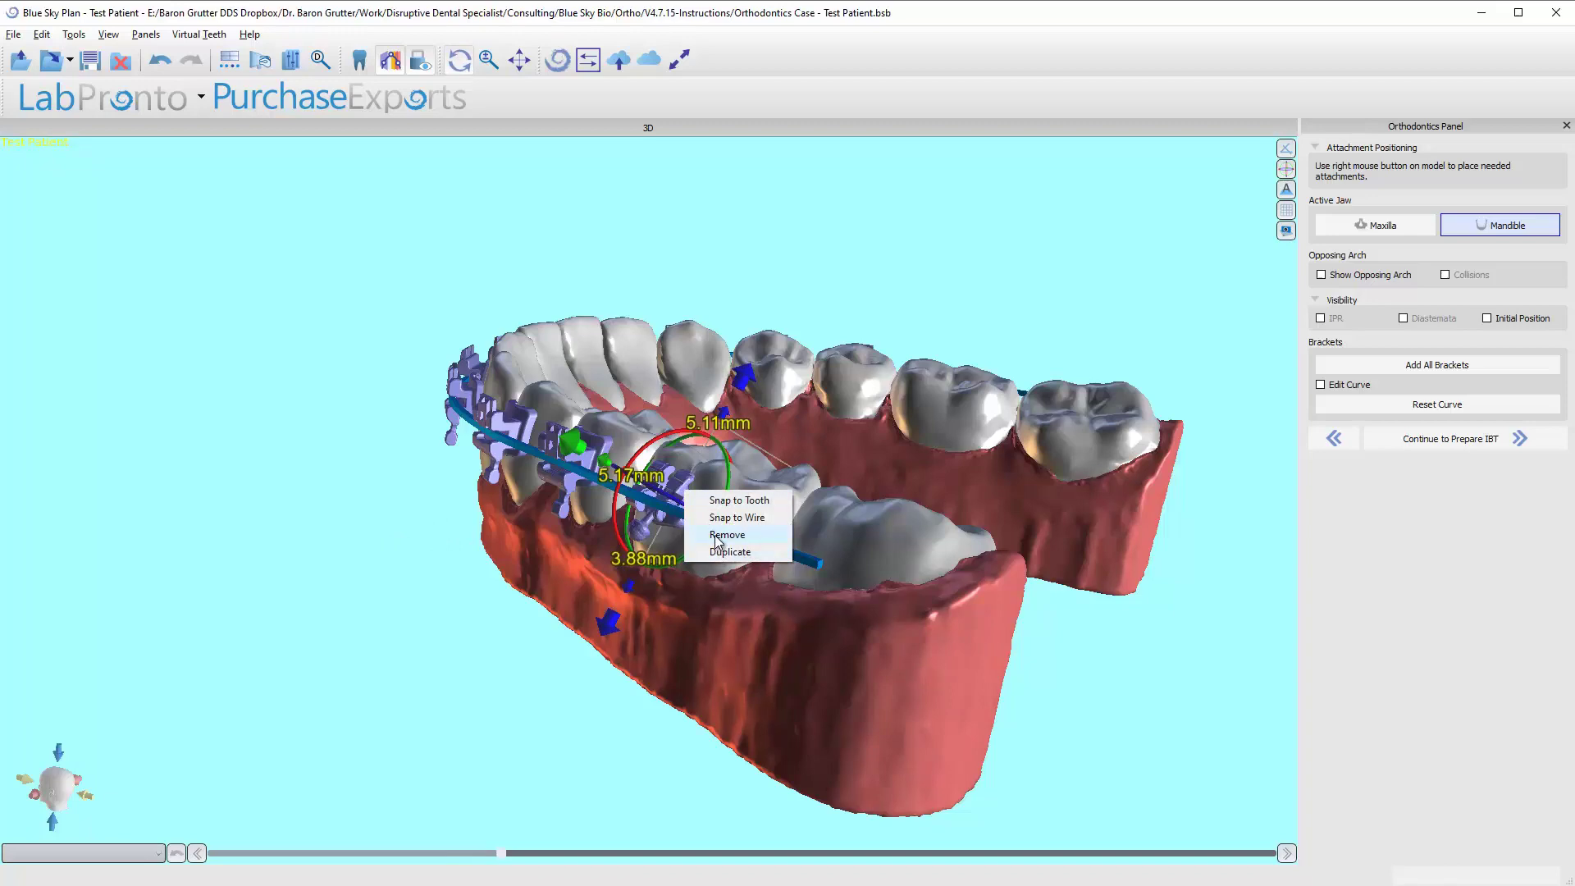
click(719, 519)
right_click(683, 485)
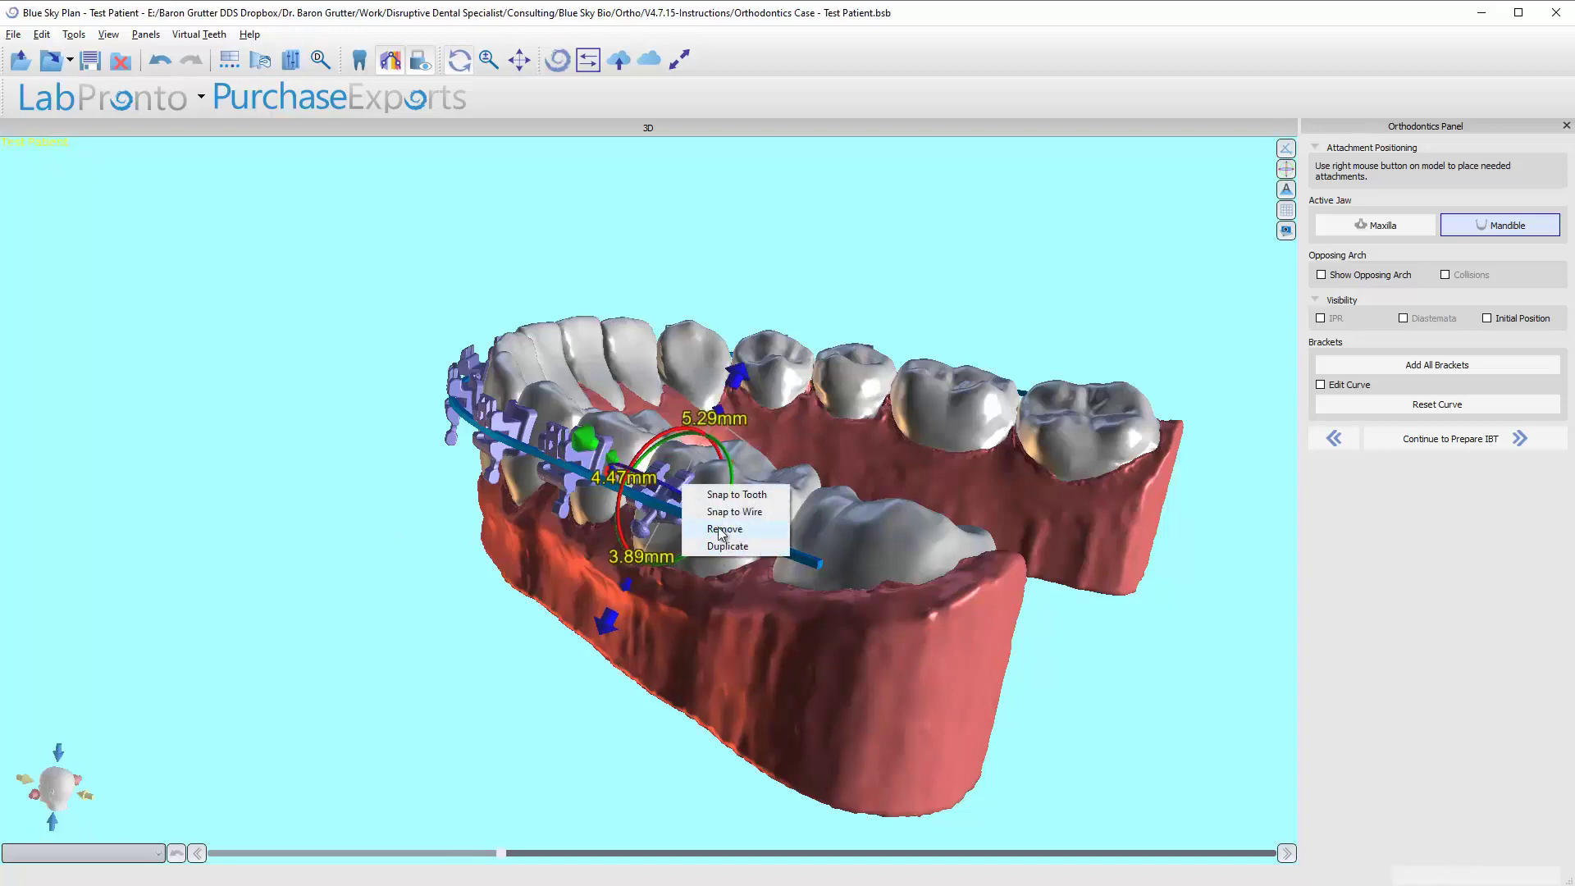
click(722, 530)
Switch to the maxilla with its bracket curve editable, and check the curve's height on the teeth from the front and both sides.
drag(722, 533, 1324, 387)
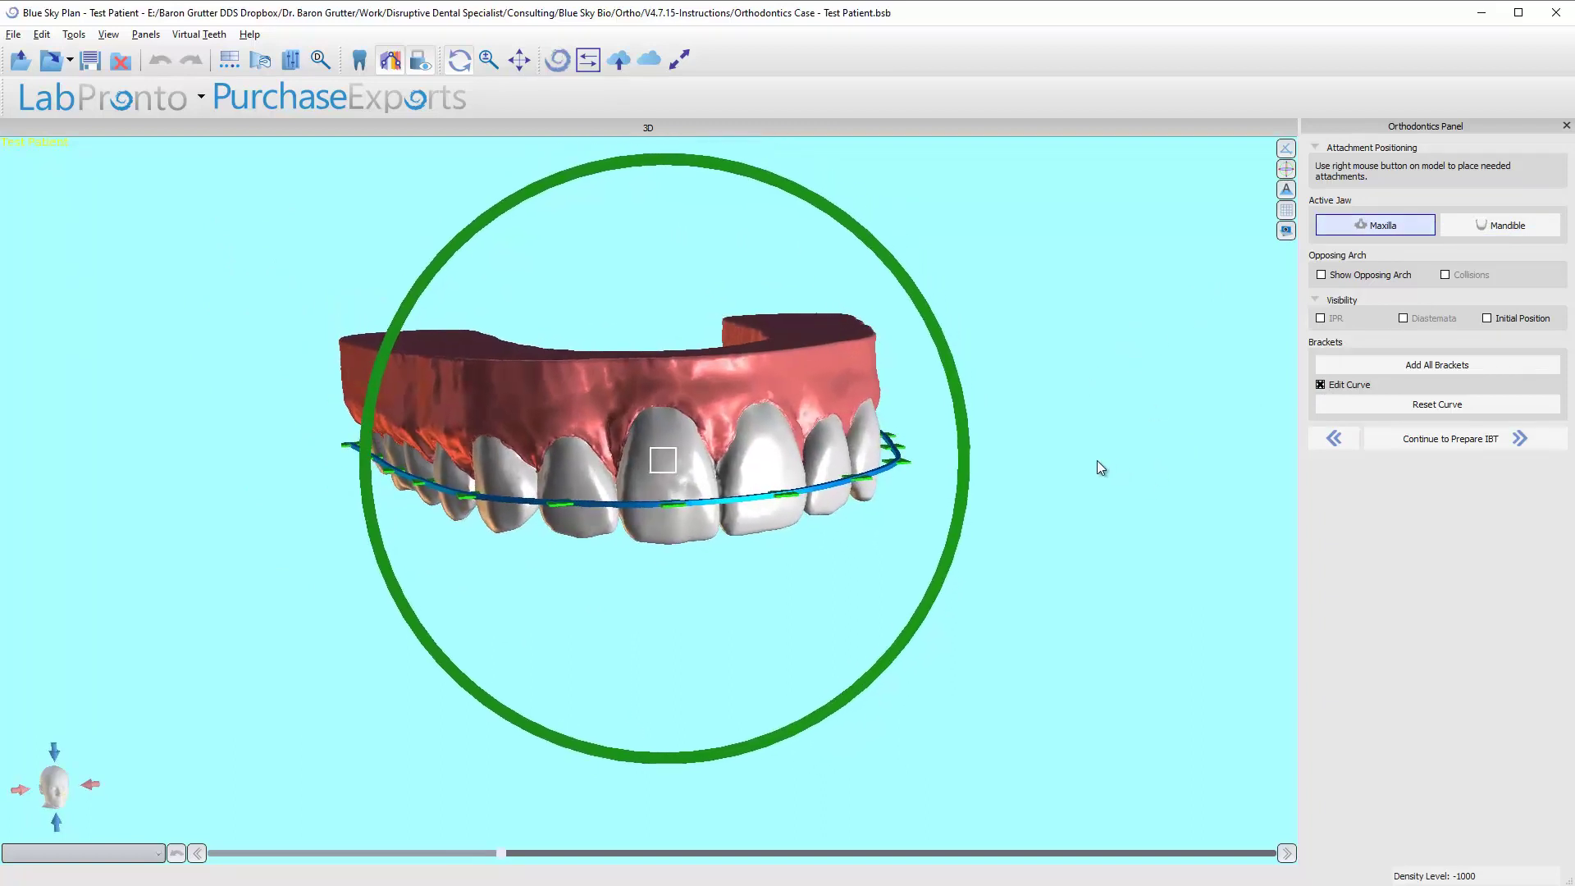
drag(234, 739, 39, 794)
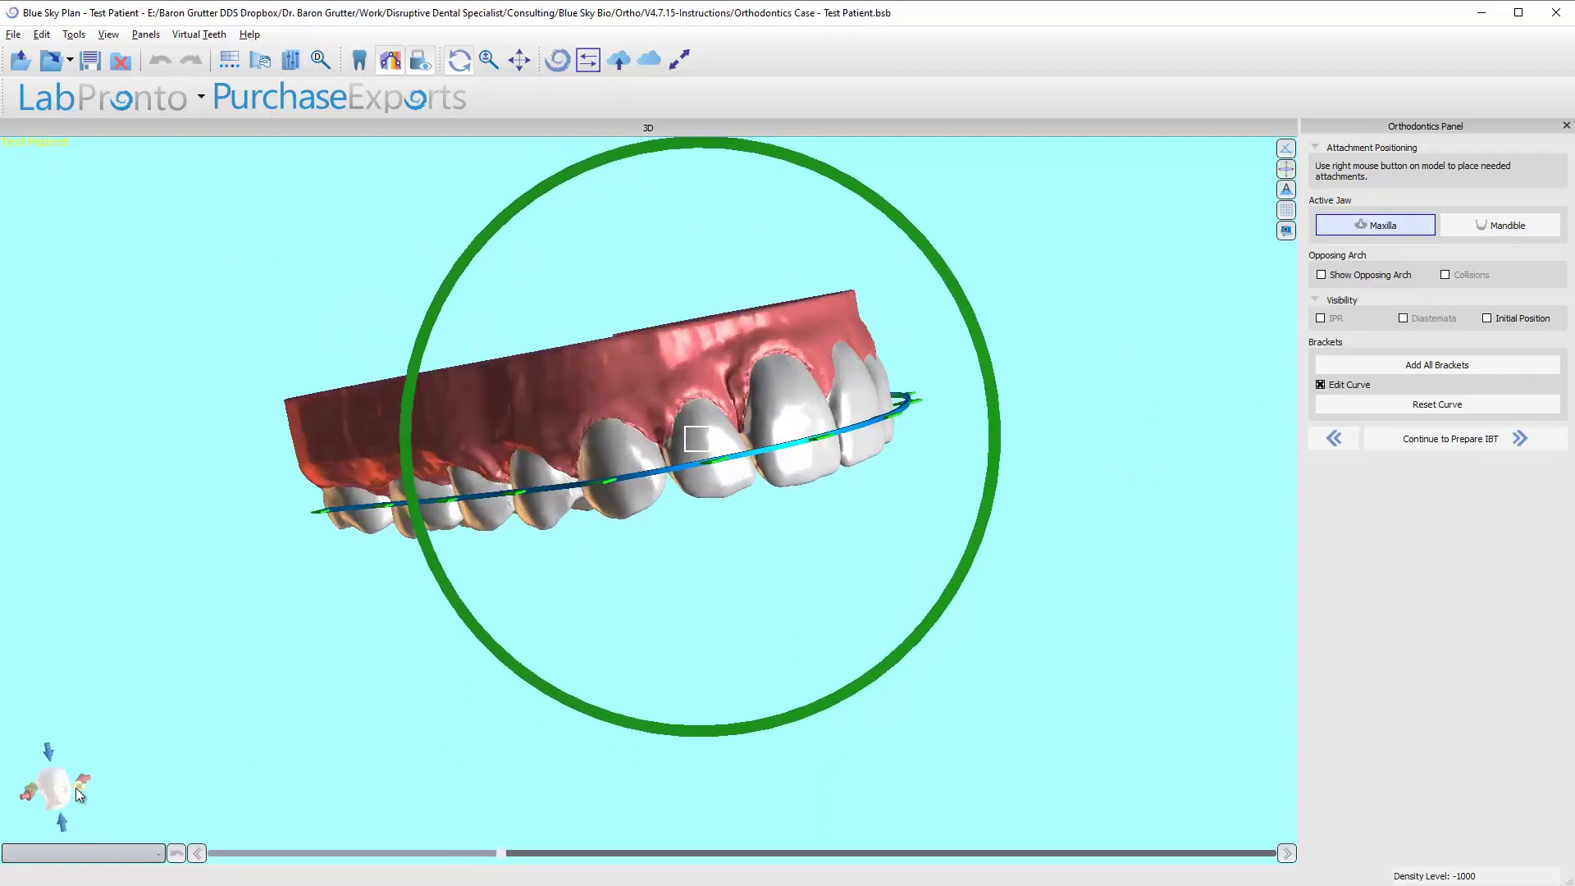
click(80, 795)
drag(540, 606, 548, 663)
click(92, 786)
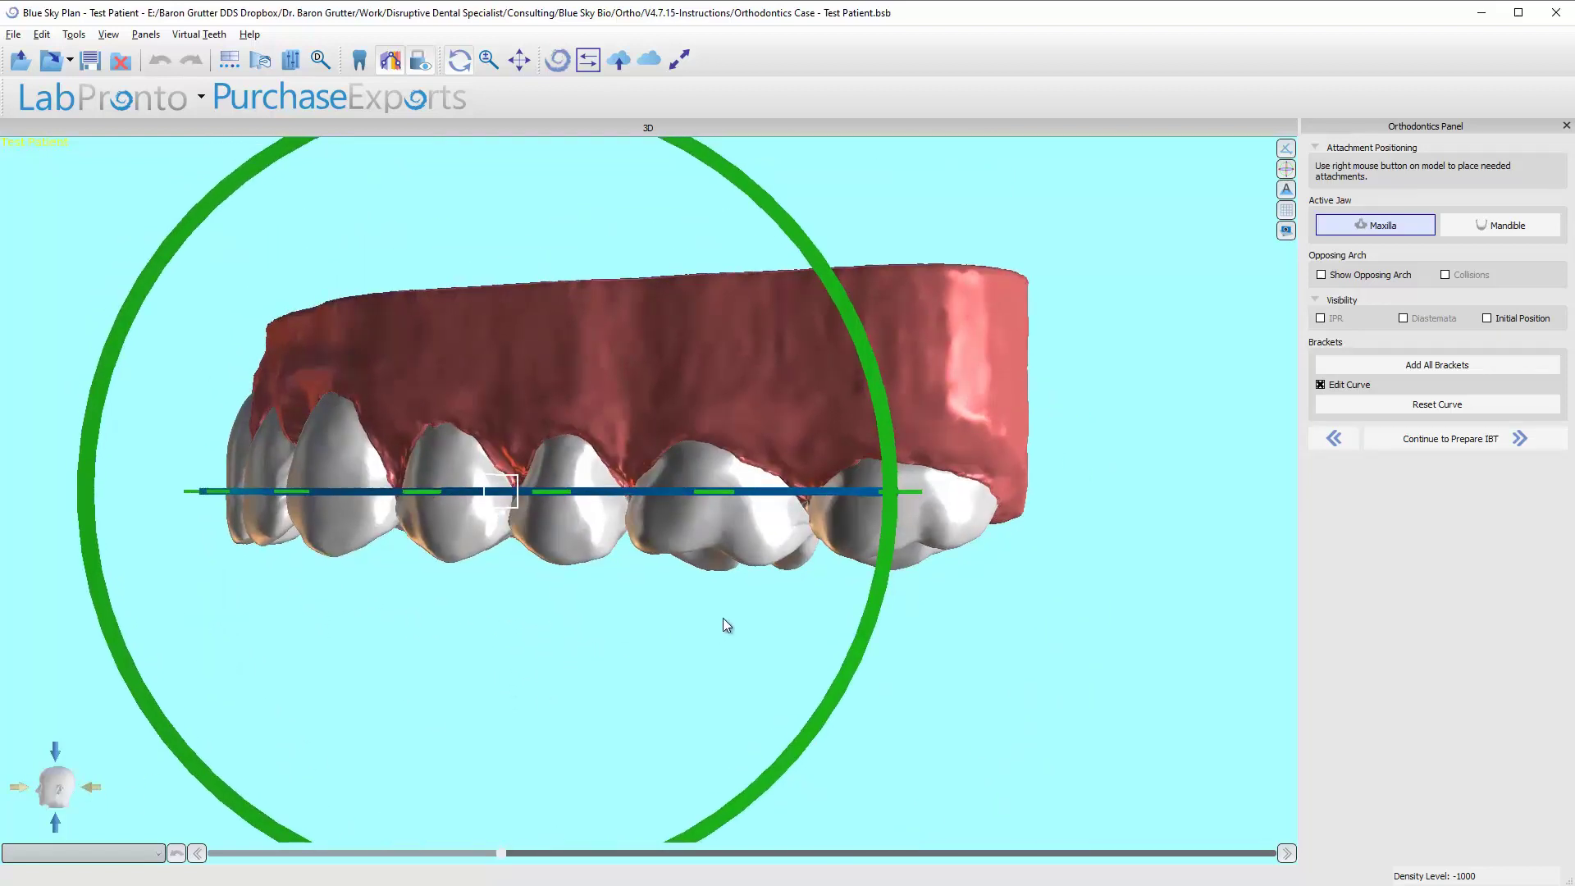
click(16, 789)
click(16, 789)
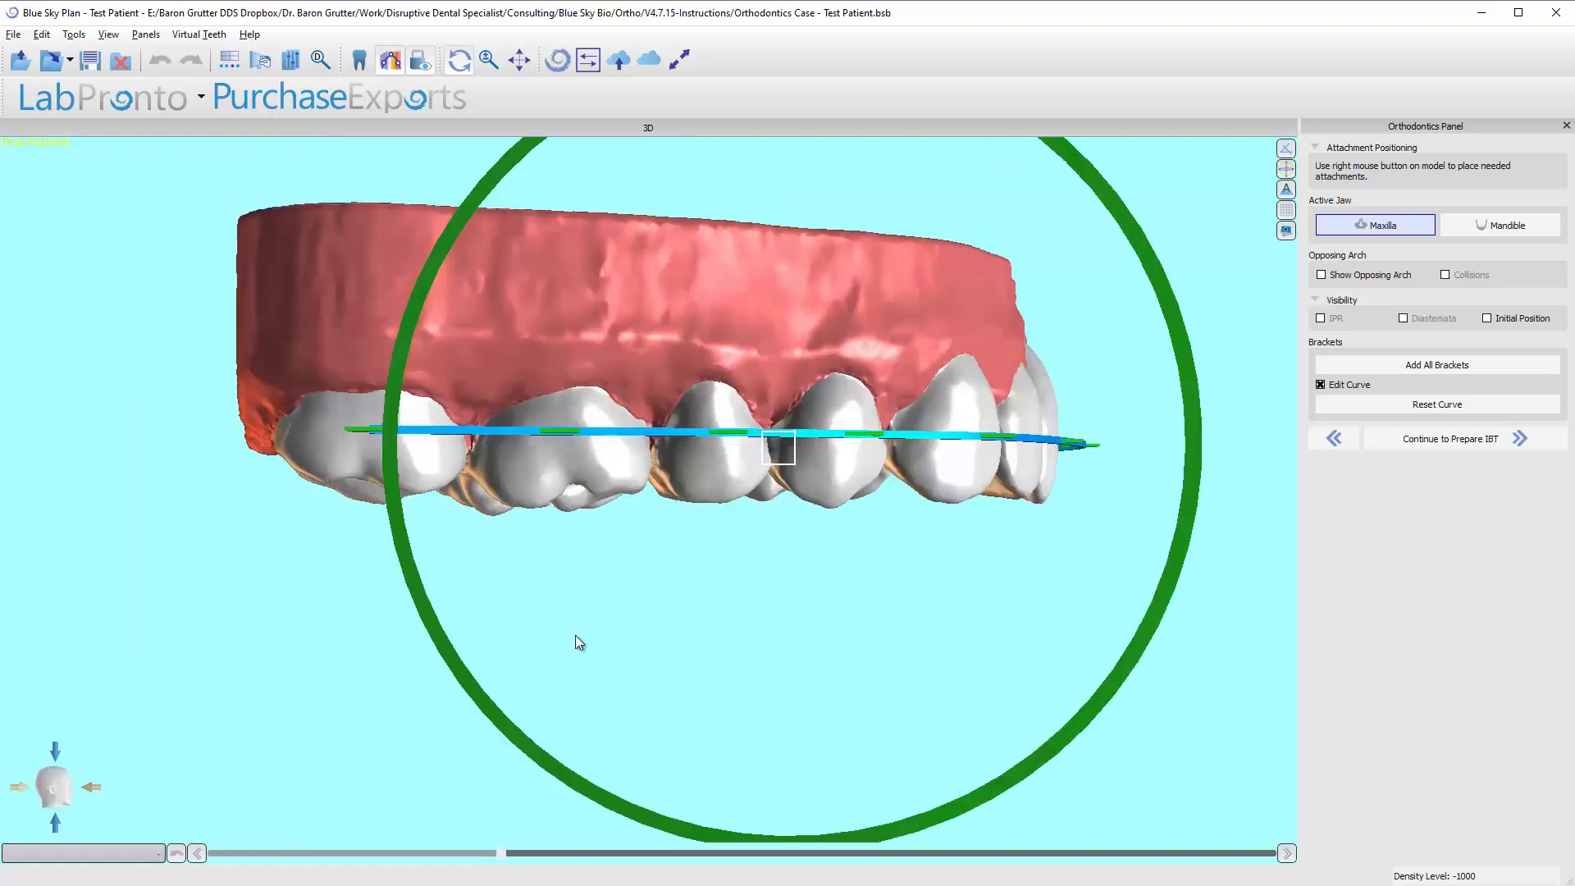
drag(574, 635, 615, 613)
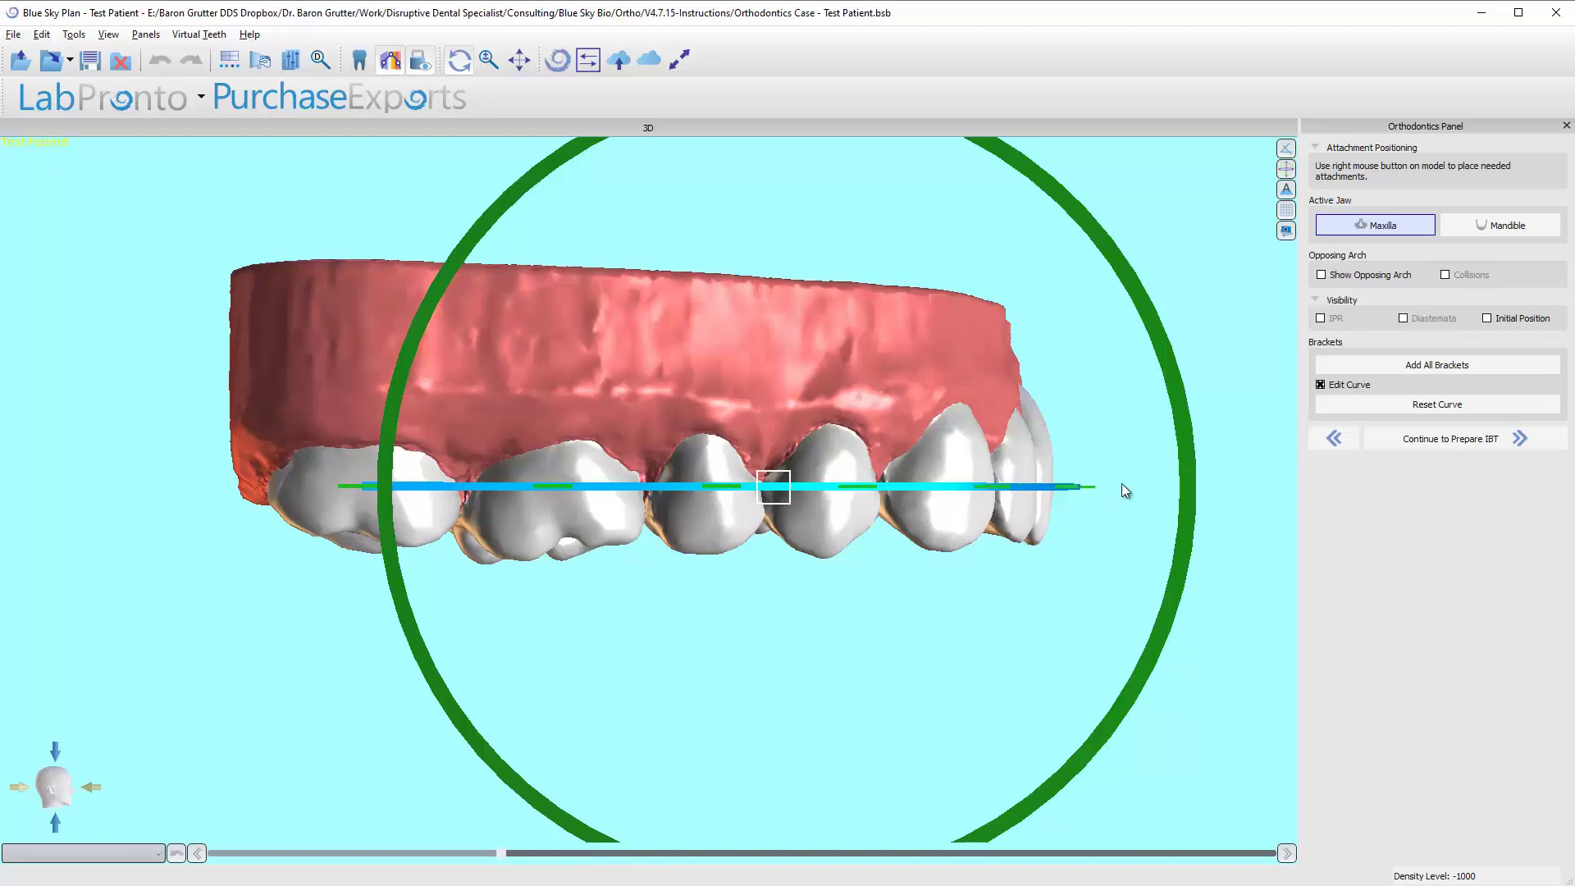
drag(1121, 489, 971, 640)
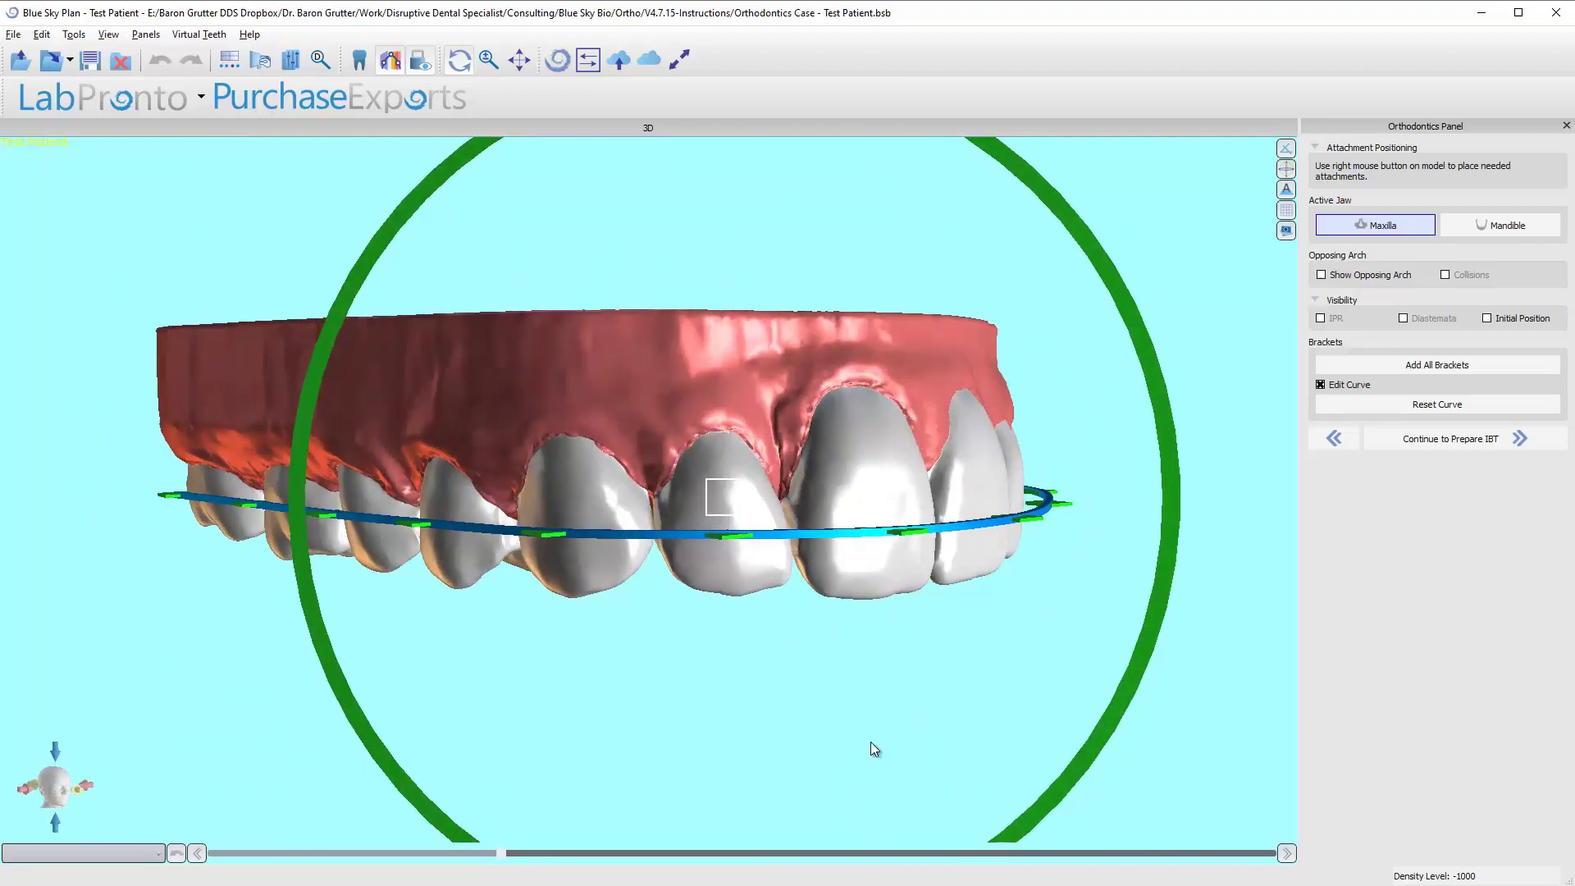
drag(872, 748, 733, 749)
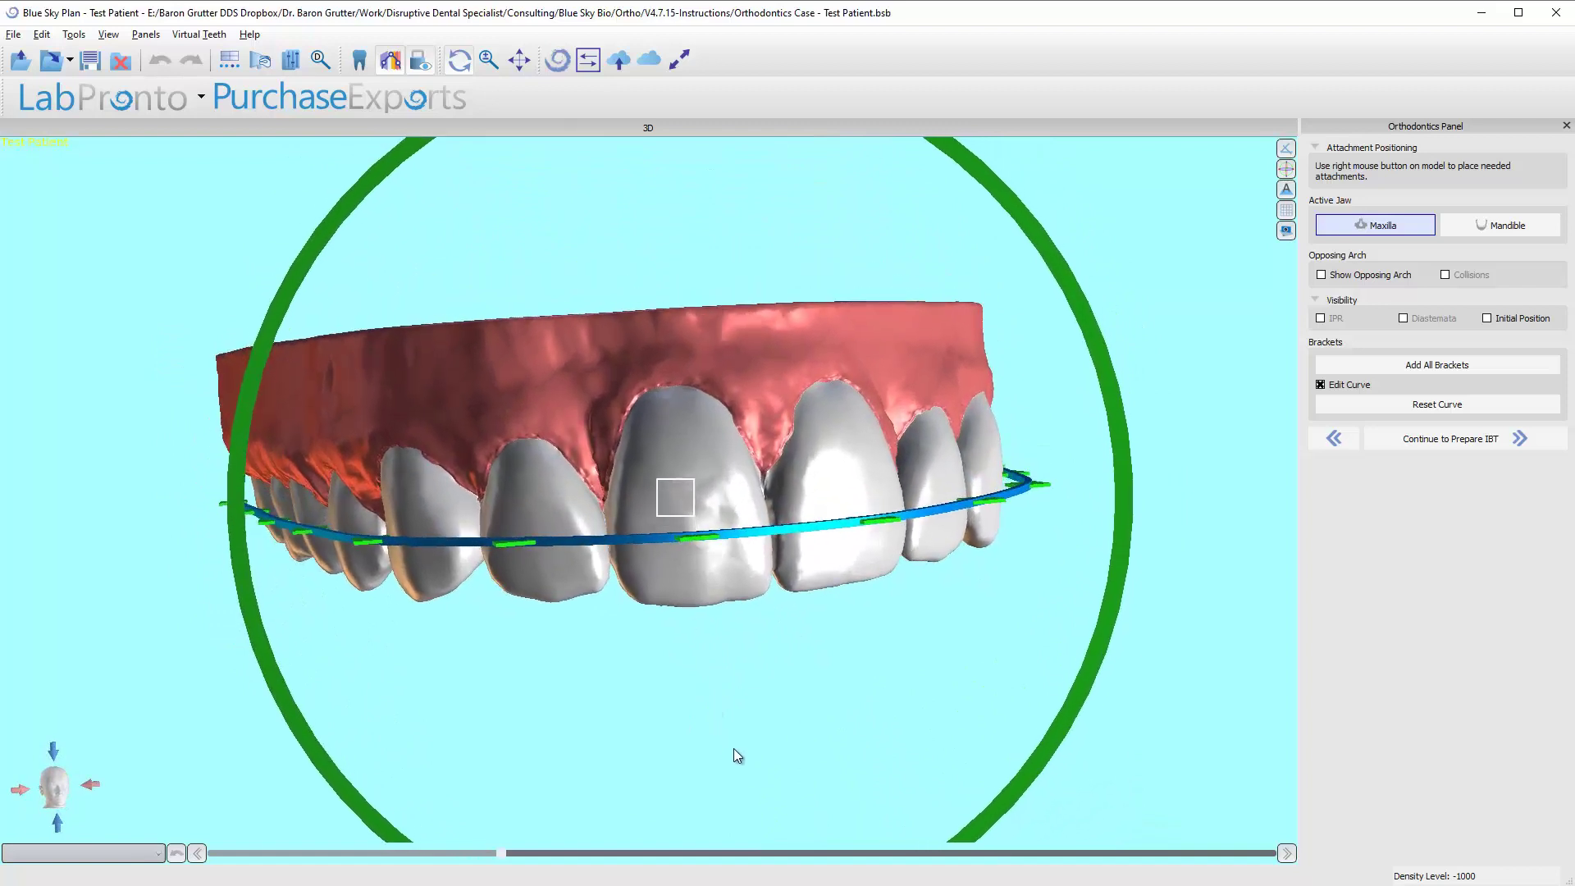
Add the full set of Selfy Passive brackets along the maxillary curve.
click(1451, 367)
click(871, 386)
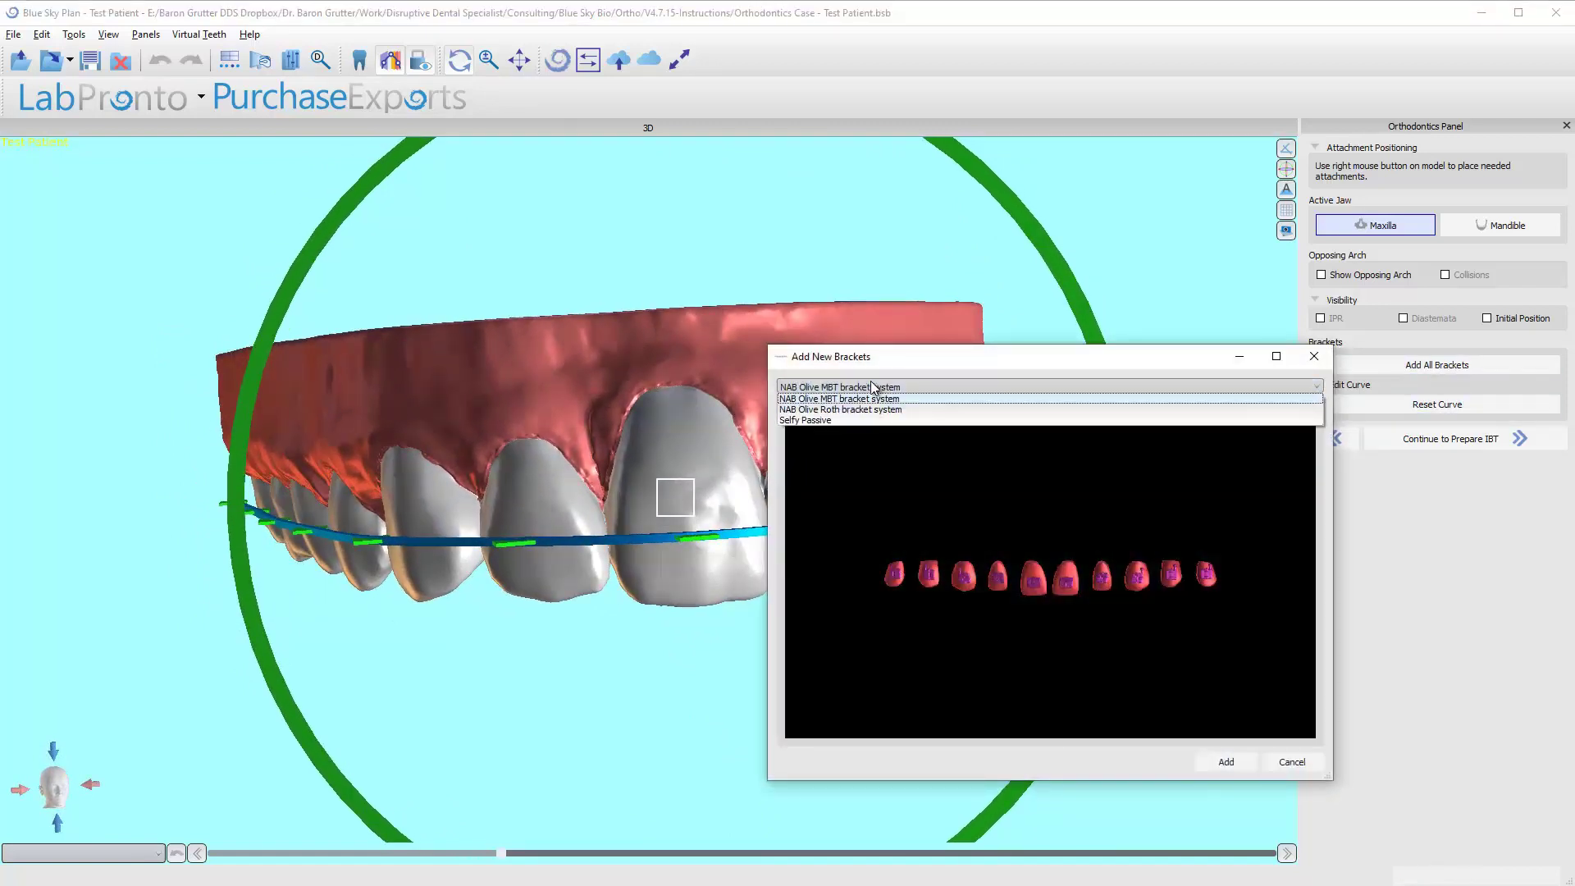
click(845, 399)
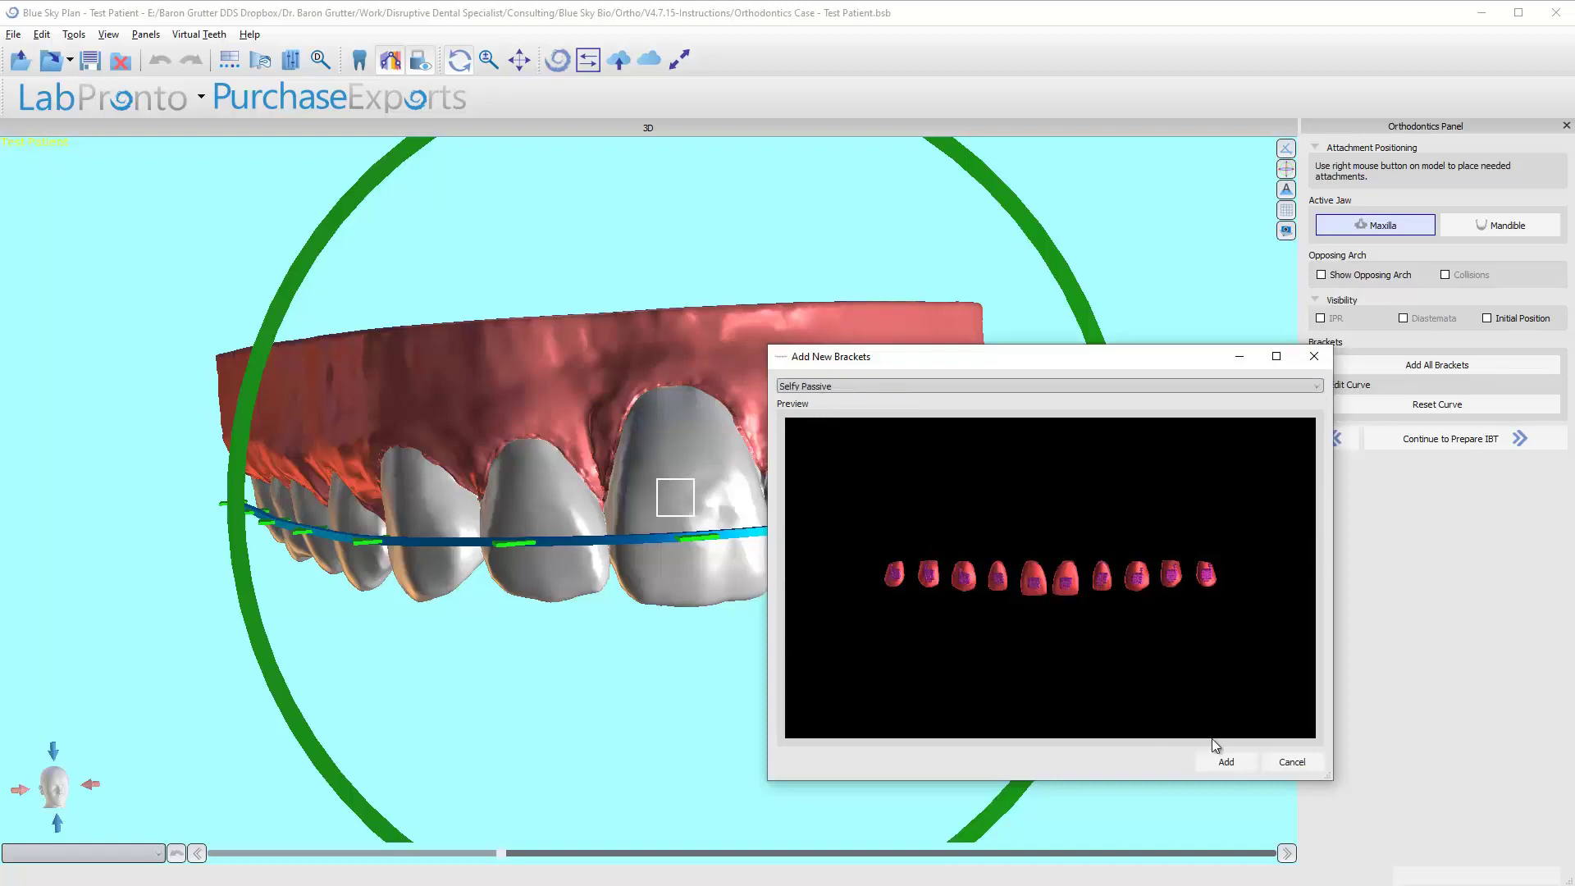
click(1226, 761)
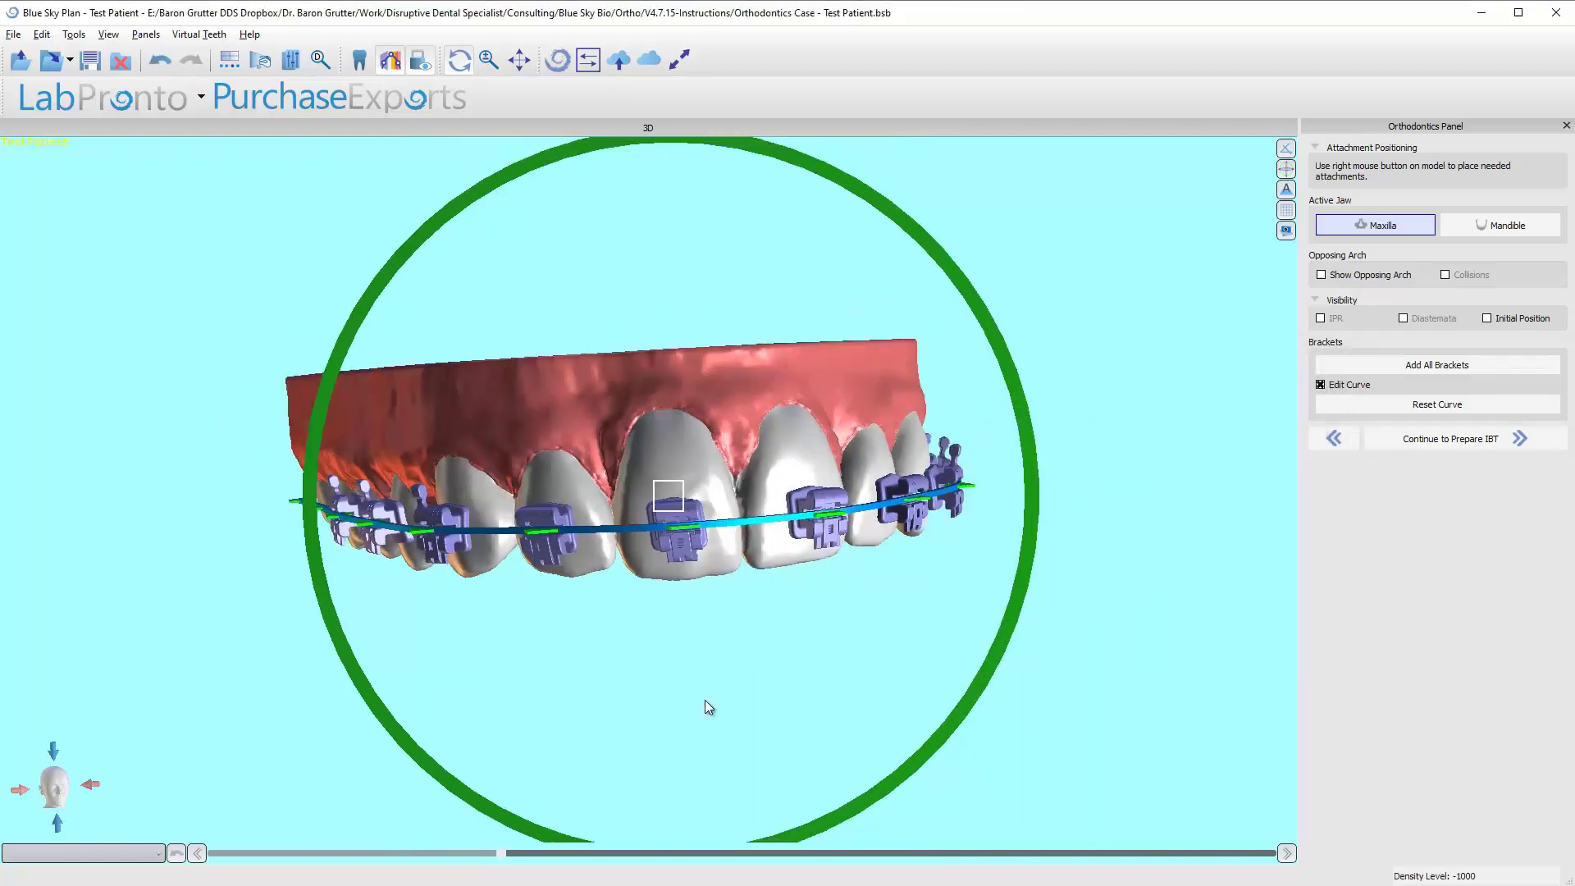
Check the edge distances of the upper right canine and central incisor brackets, and turn off curve editing.
drag(705, 701, 342, 544)
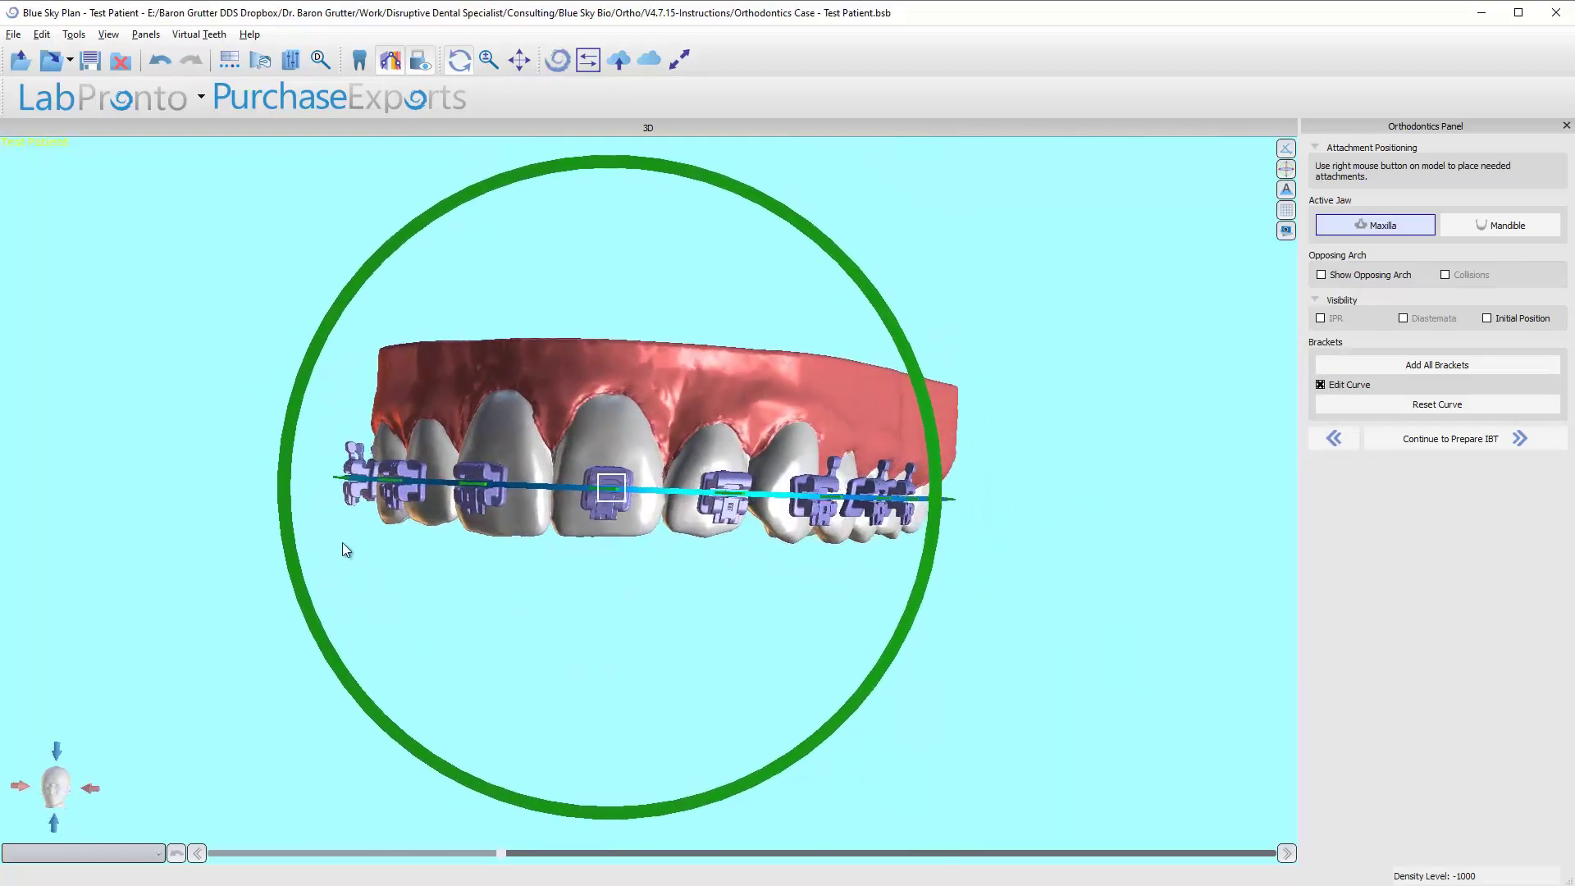
scroll(586, 566, up, 6)
click(617, 559)
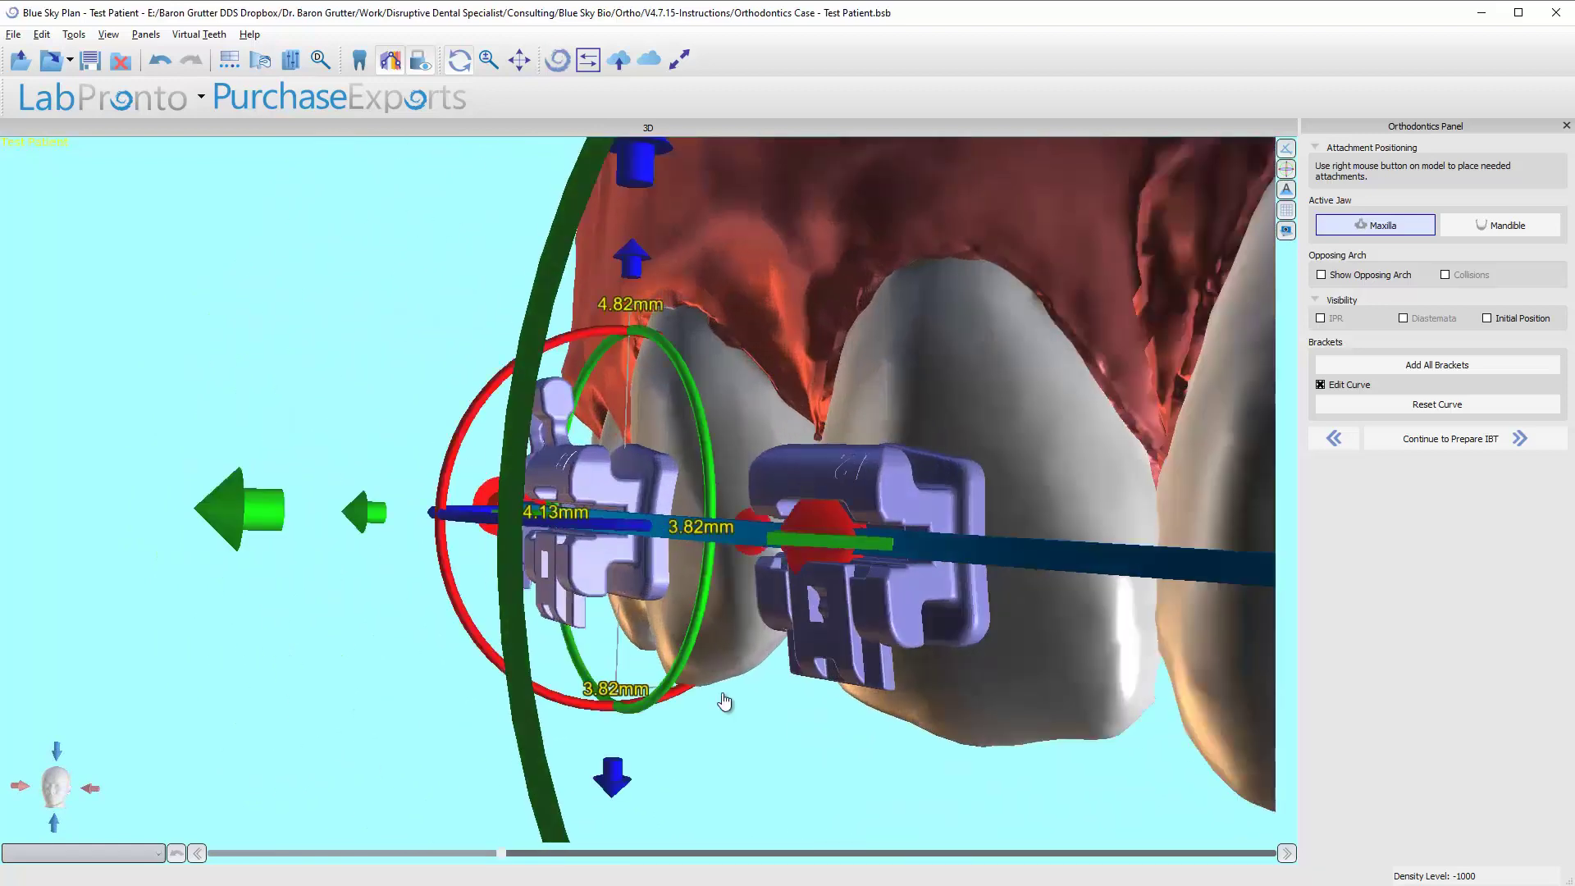
drag(765, 732, 710, 721)
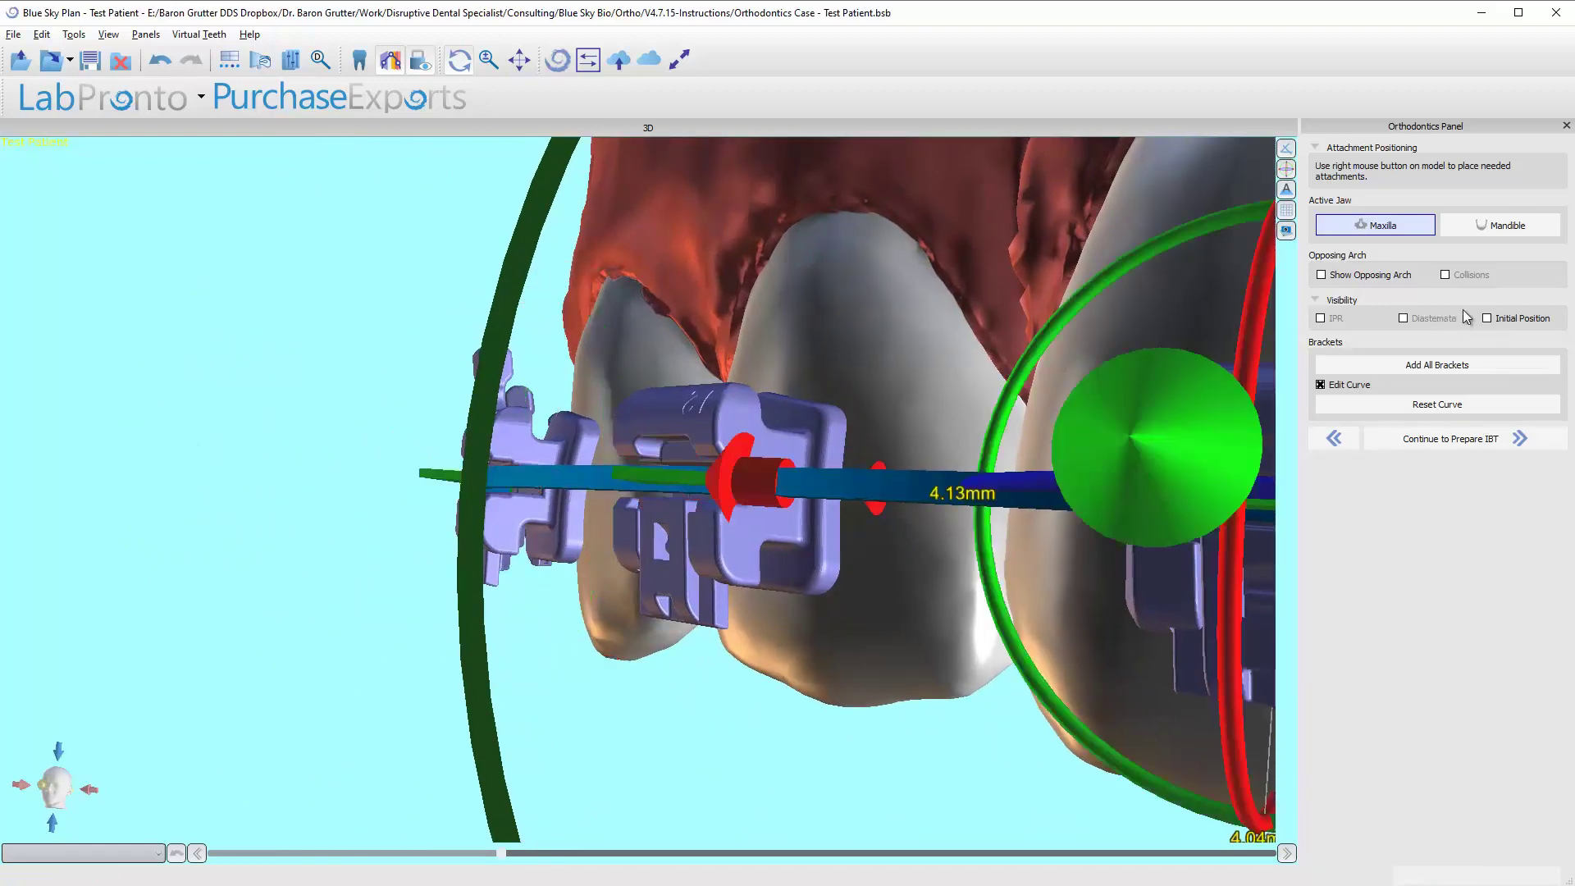
click(1321, 385)
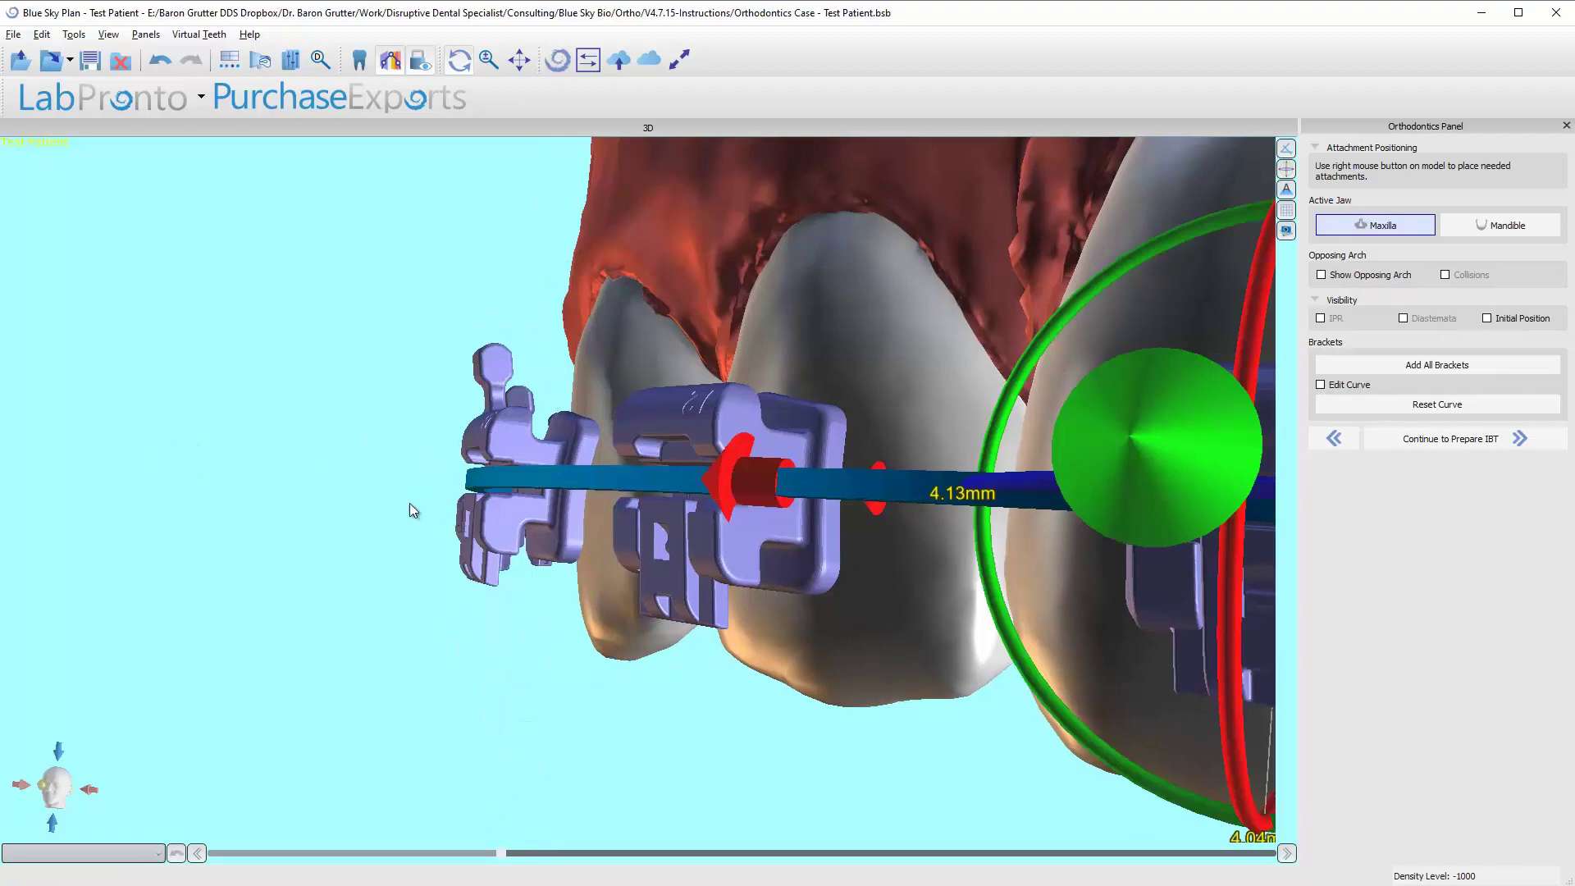
Check the edge distances of the upper right lateral and central incisor brackets from the patient's left side.
drag(410, 504, 689, 561)
scroll(689, 562, down, 5)
drag(920, 597, 300, 499)
click(397, 418)
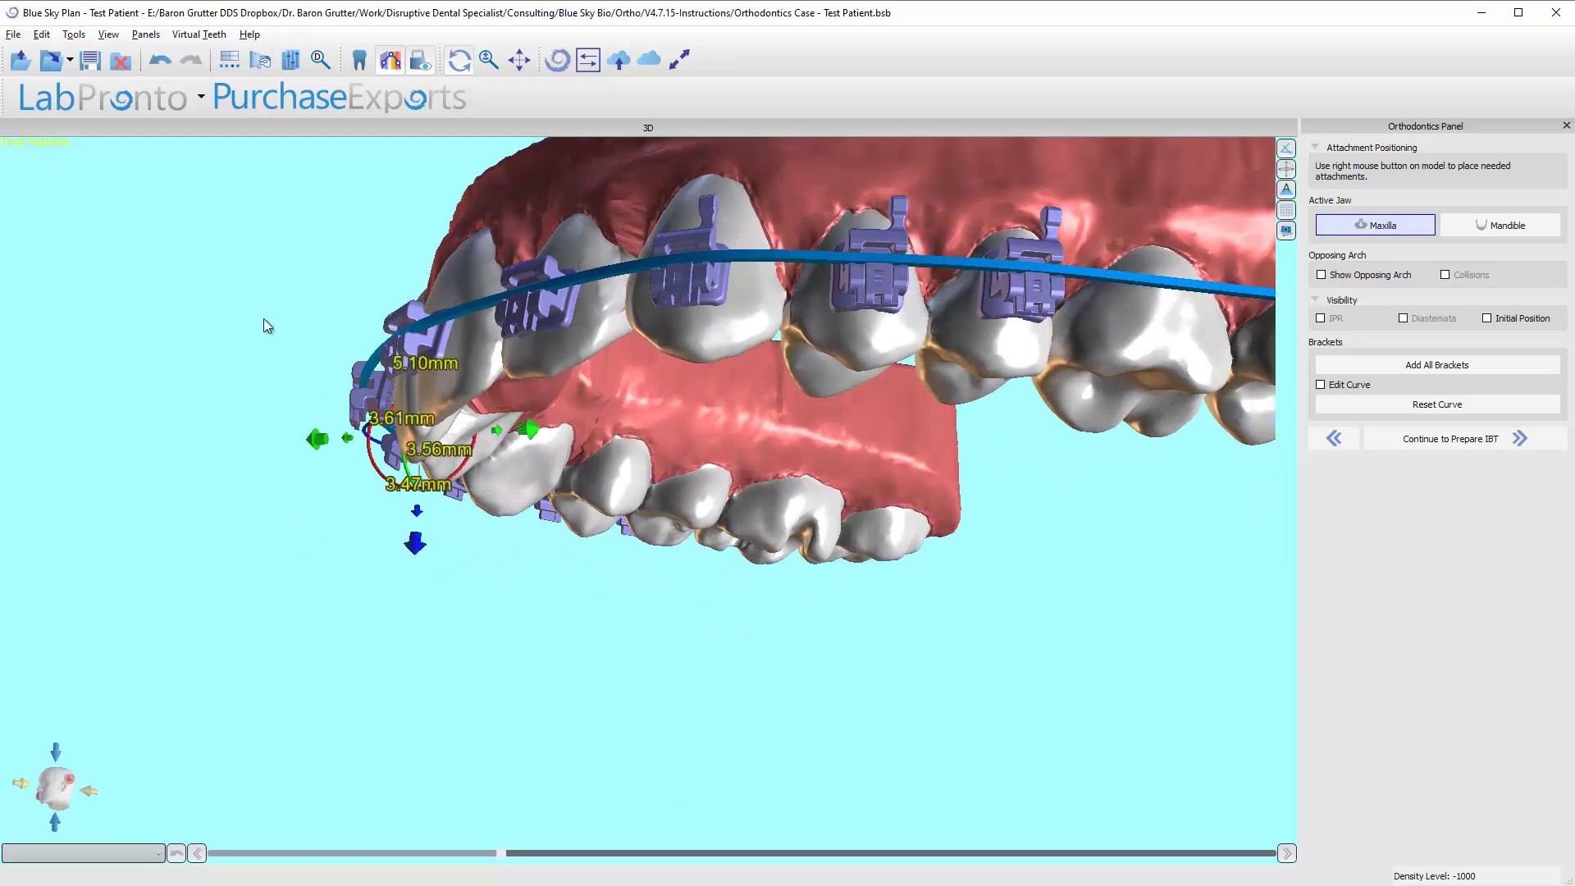
drag(264, 326, 423, 497)
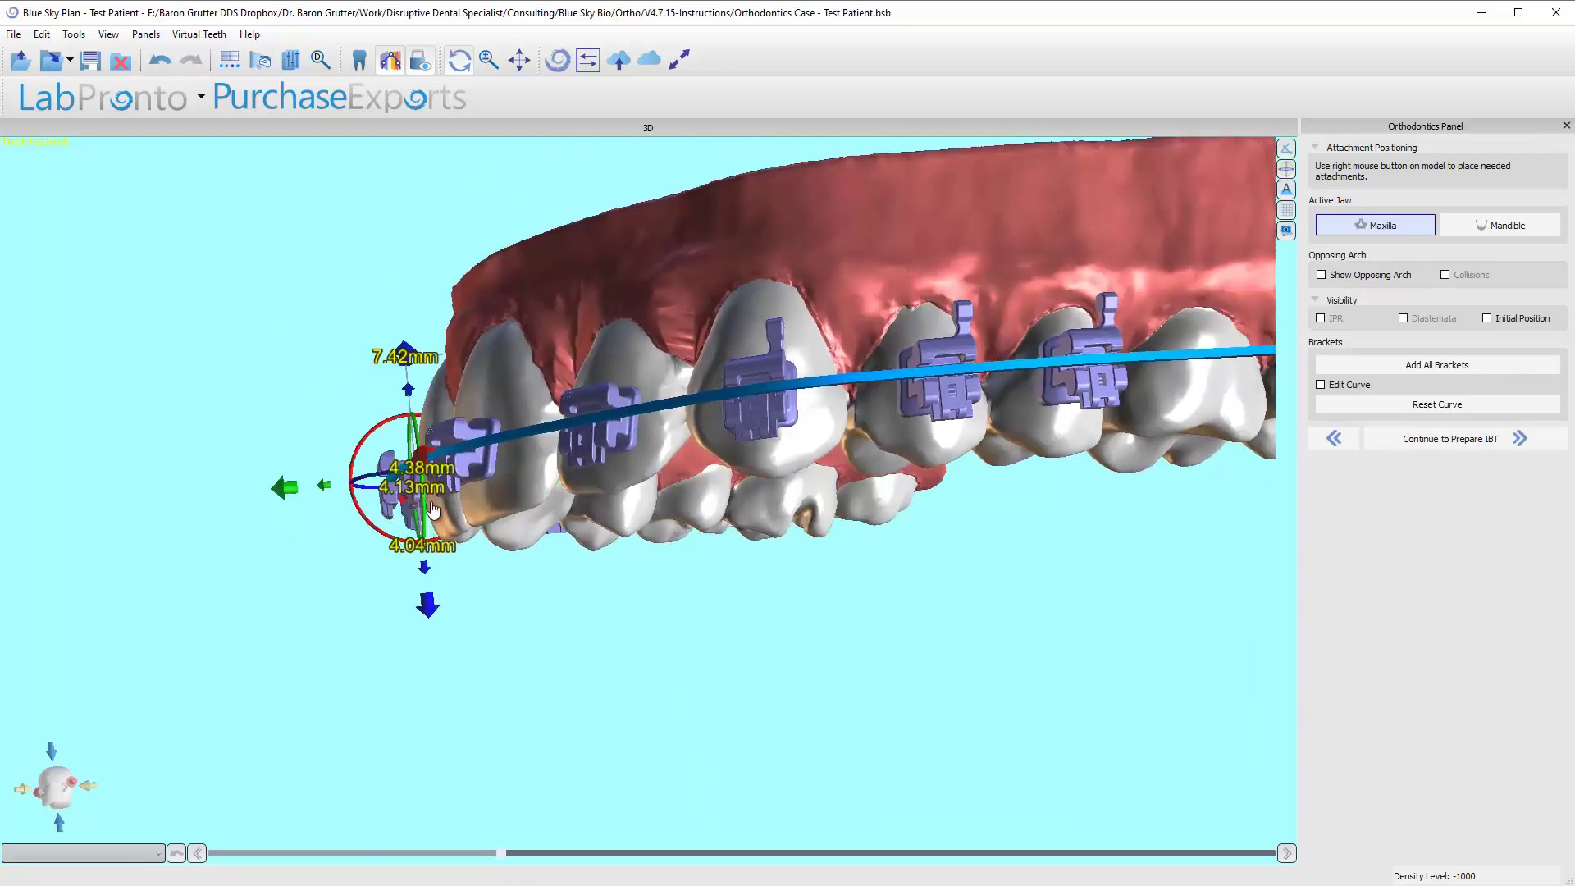
Examine the upper right central incisor bracket close up, checking how it sits against the tooth and the wire.
scroll(349, 392, up, 6)
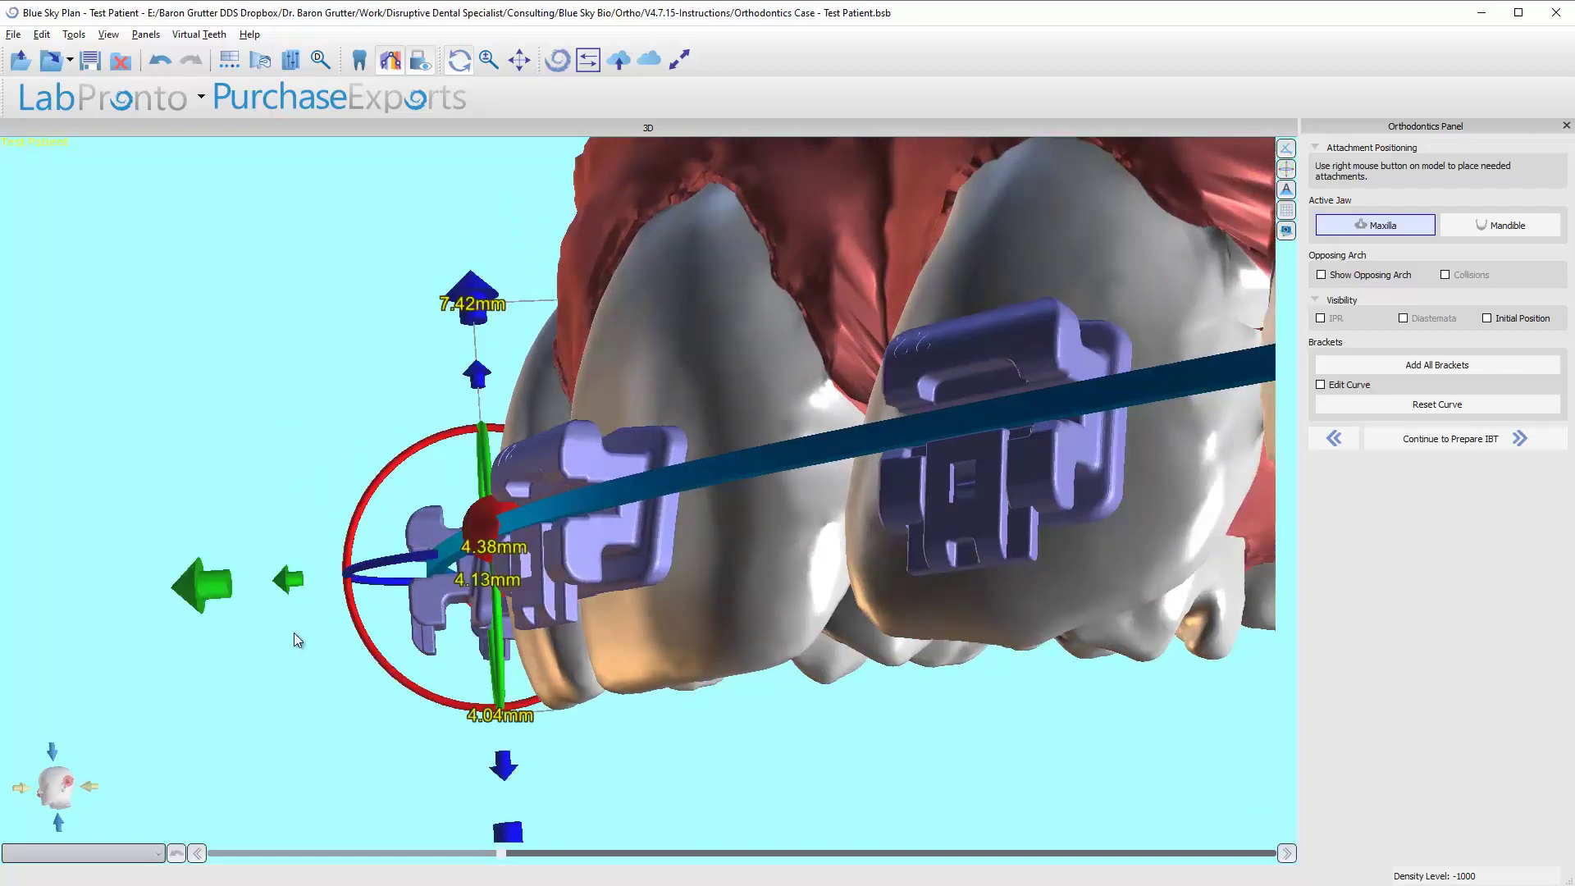
drag(293, 632, 311, 310)
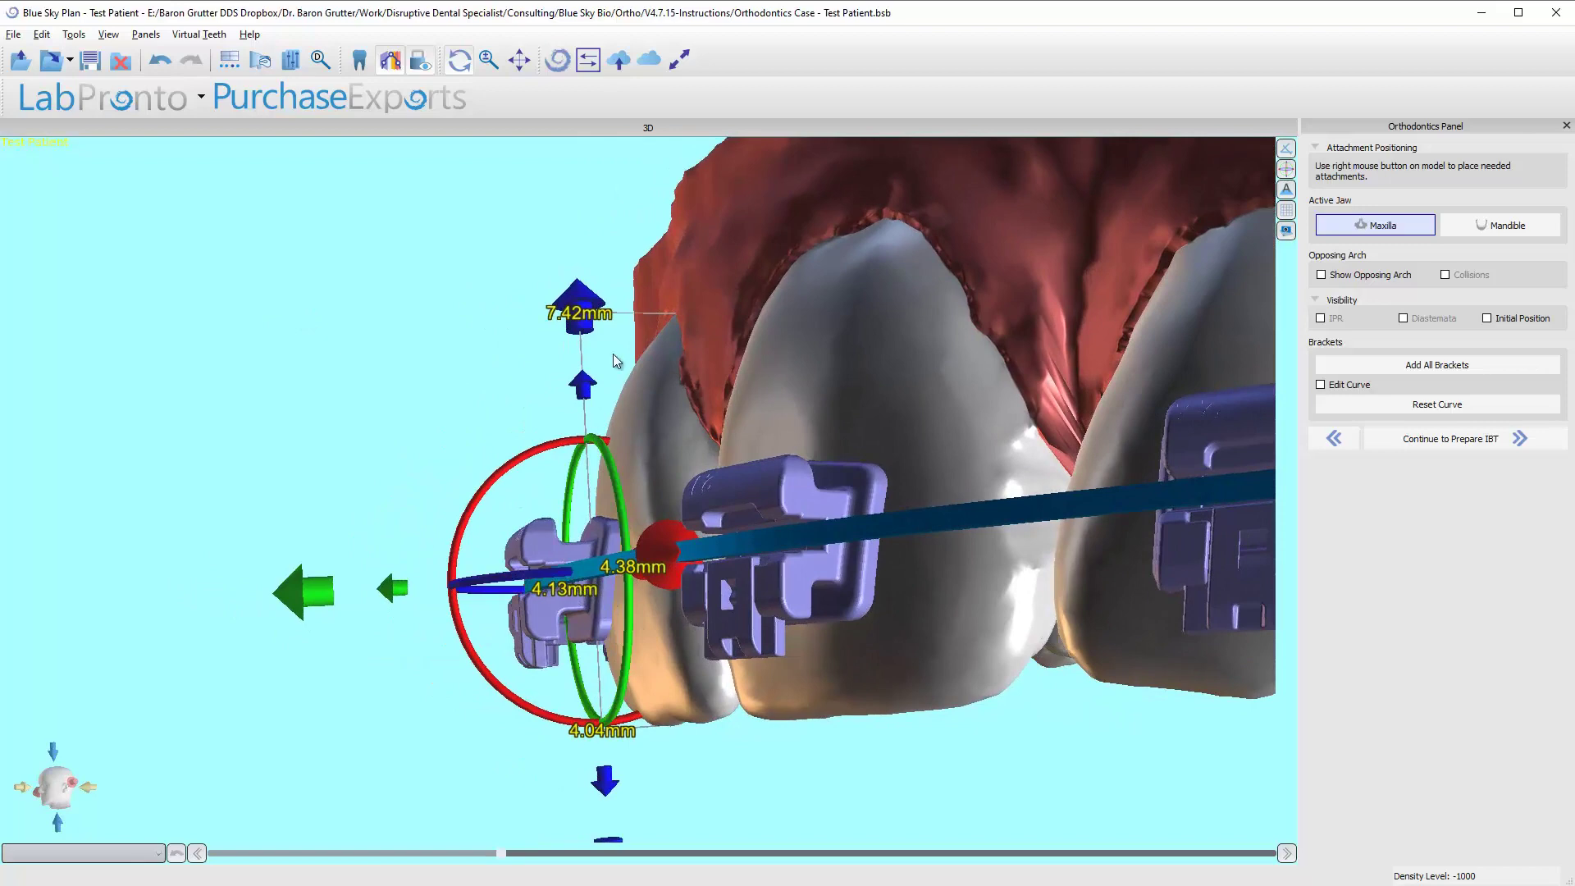
click(743, 177)
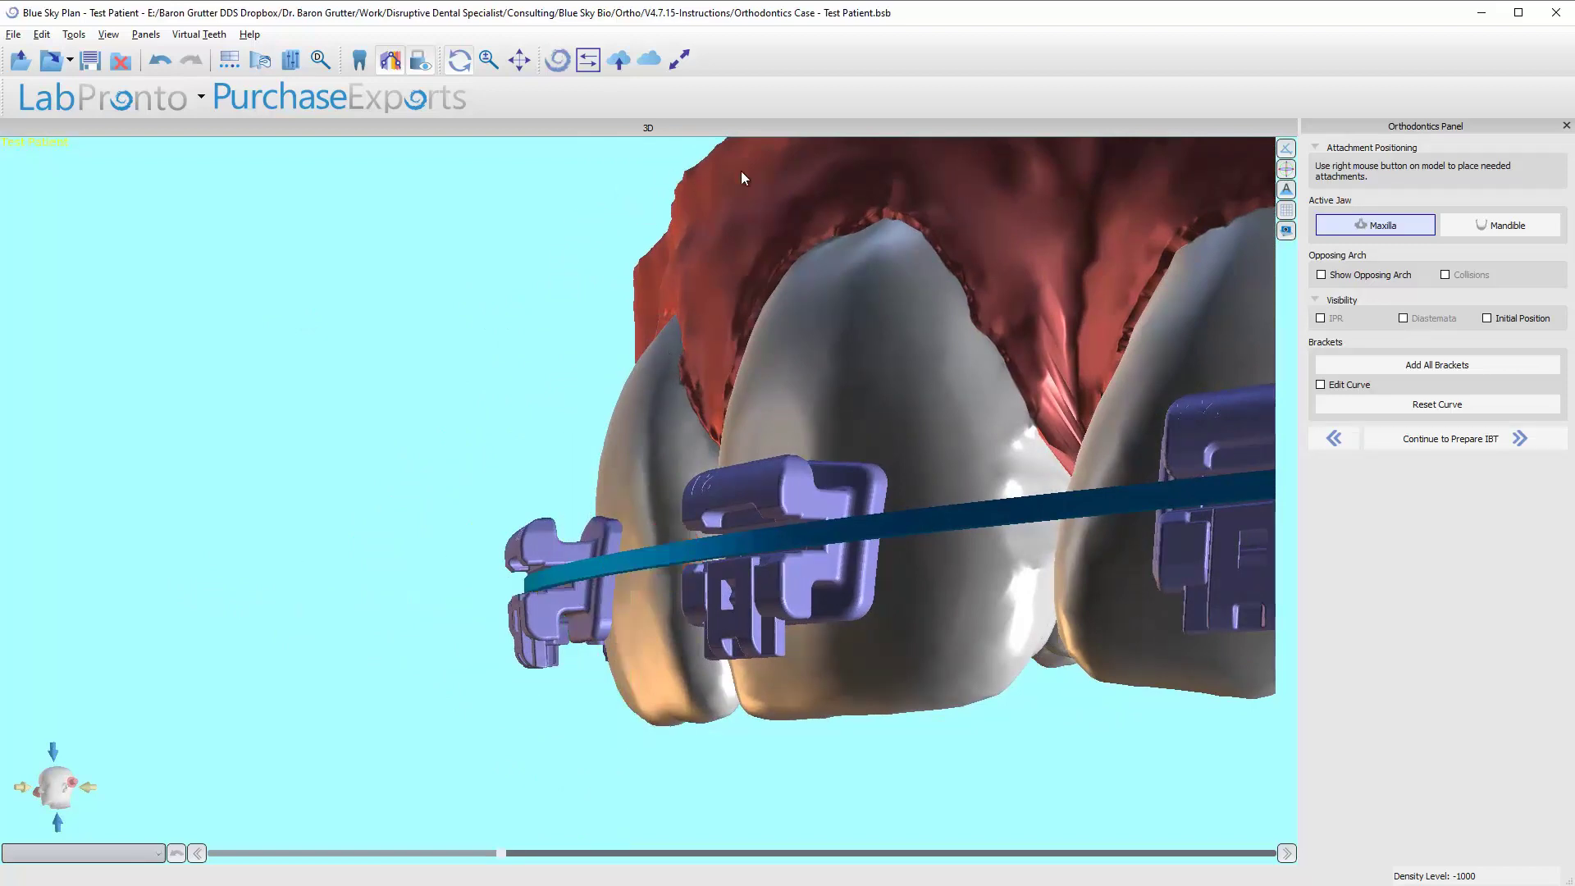
click(517, 549)
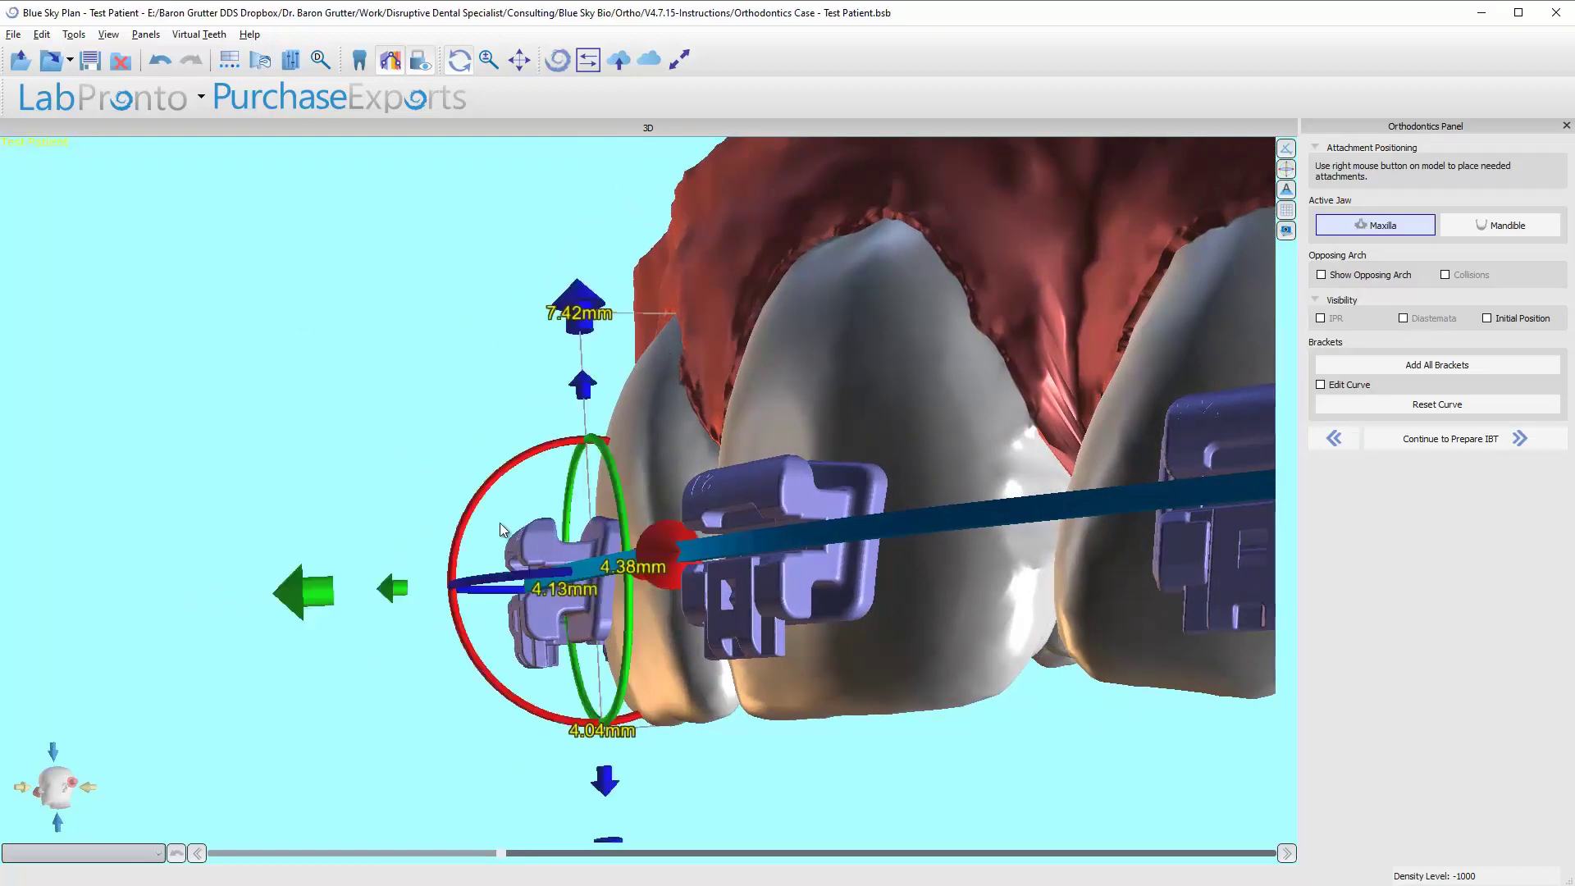
scroll(402, 380, down, 3)
drag(416, 375, 1149, 418)
drag(1132, 352, 656, 566)
click(656, 567)
drag(504, 514, 460, 686)
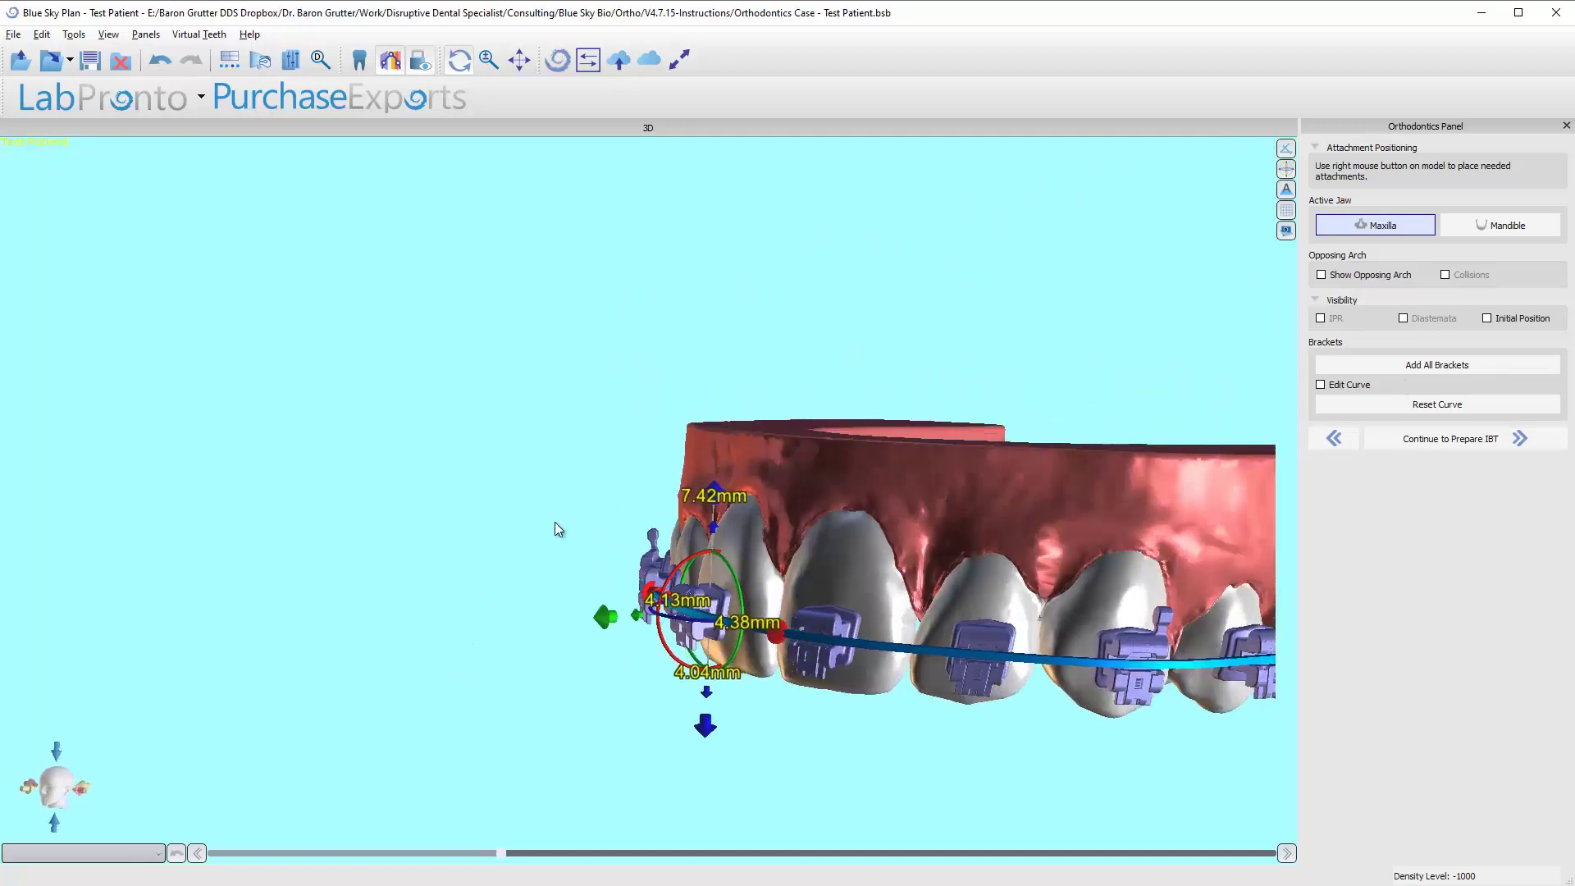
Review how all the maxillary brackets line up with the wire from the front and both sides.
drag(555, 525, 991, 440)
scroll(1085, 436, down, 4)
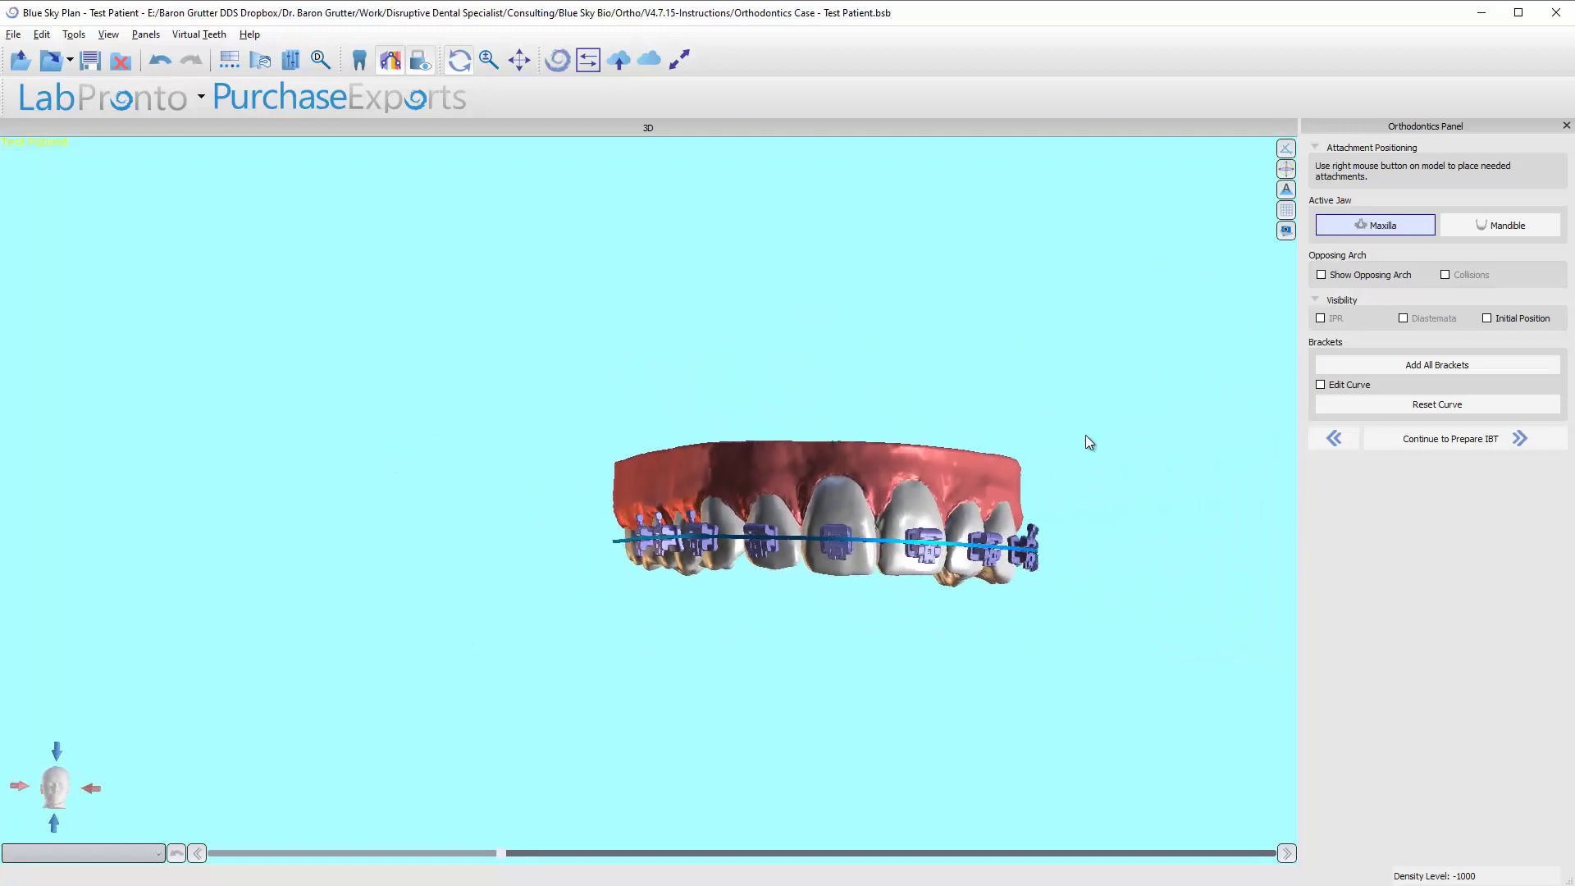
middle_drag(942, 386, 707, 370)
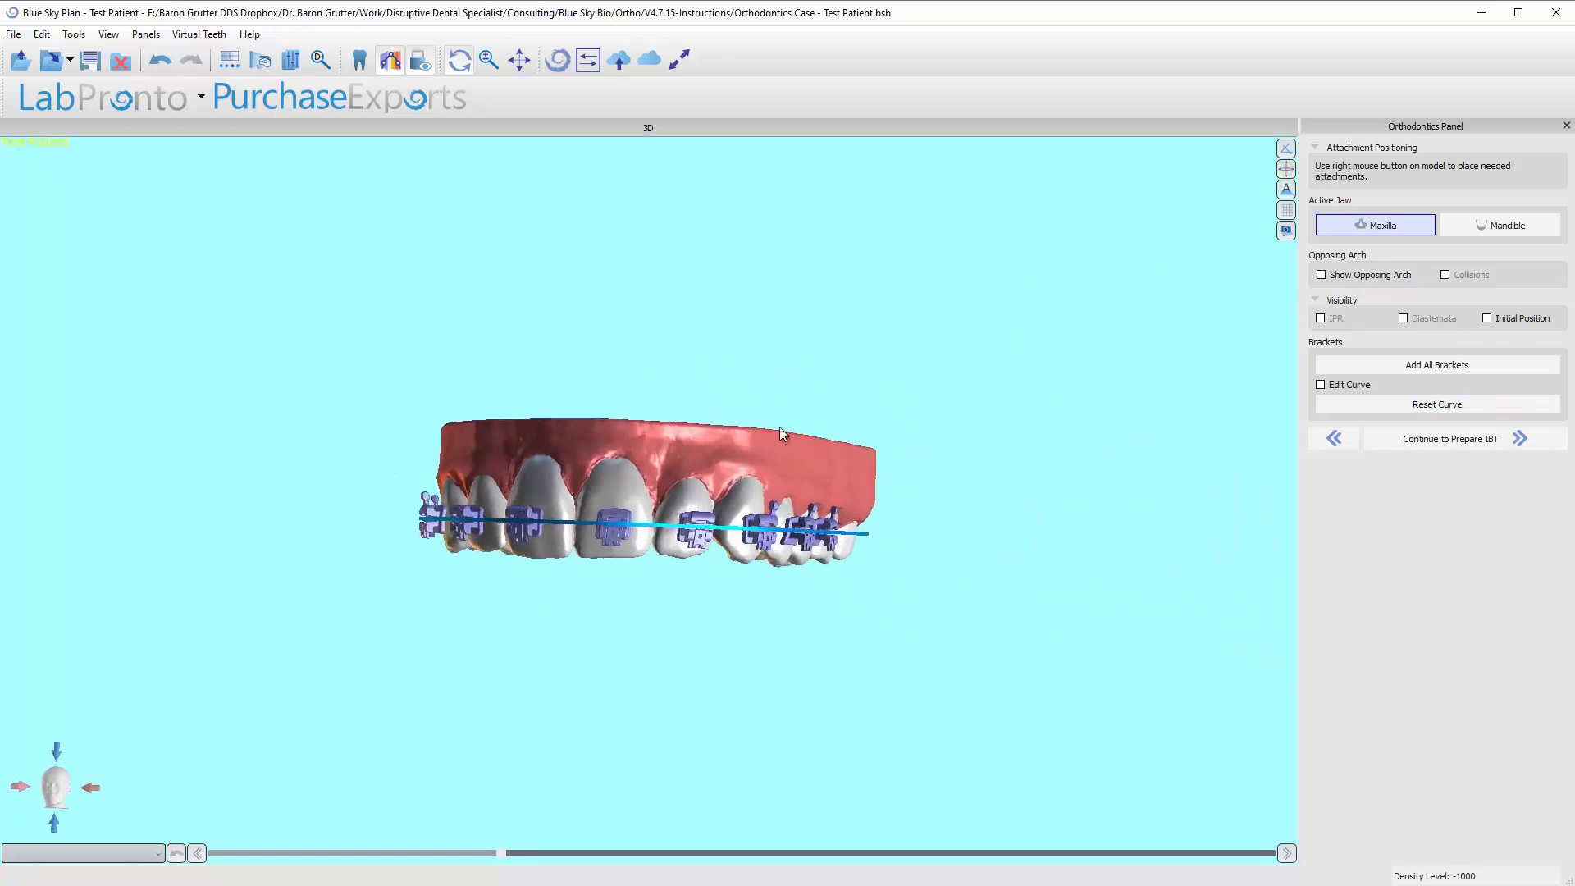
drag(956, 459, 1132, 453)
drag(609, 366, 616, 412)
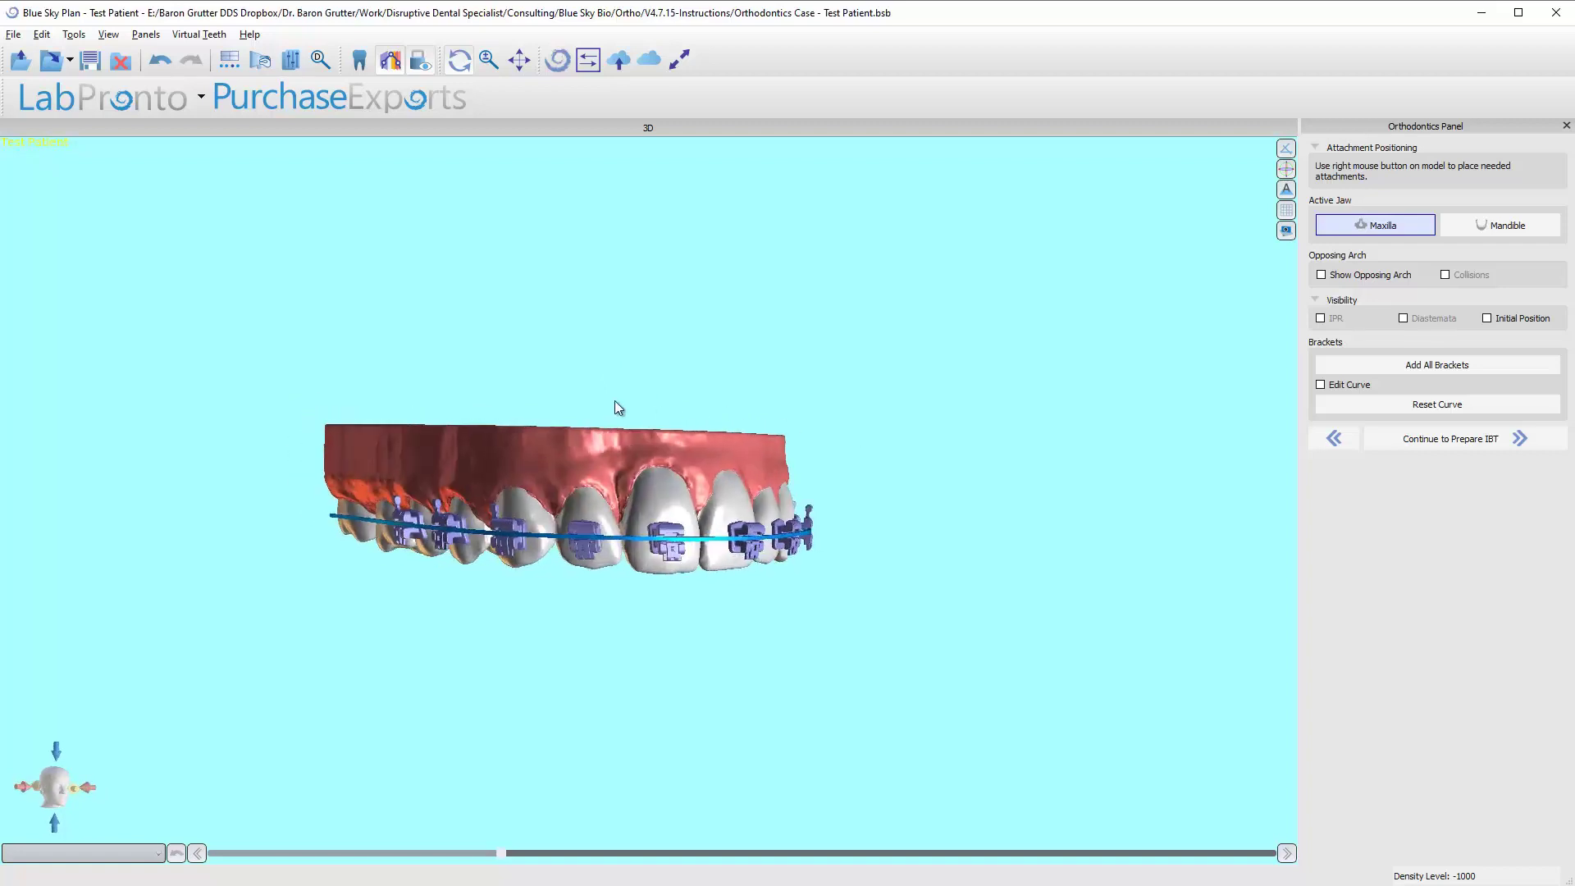
Compare the tooth-edge distances of the upper right central incisor, lateral incisor and canine brackets.
scroll(644, 456, up, 4)
click(674, 572)
scroll(673, 574, down, 1)
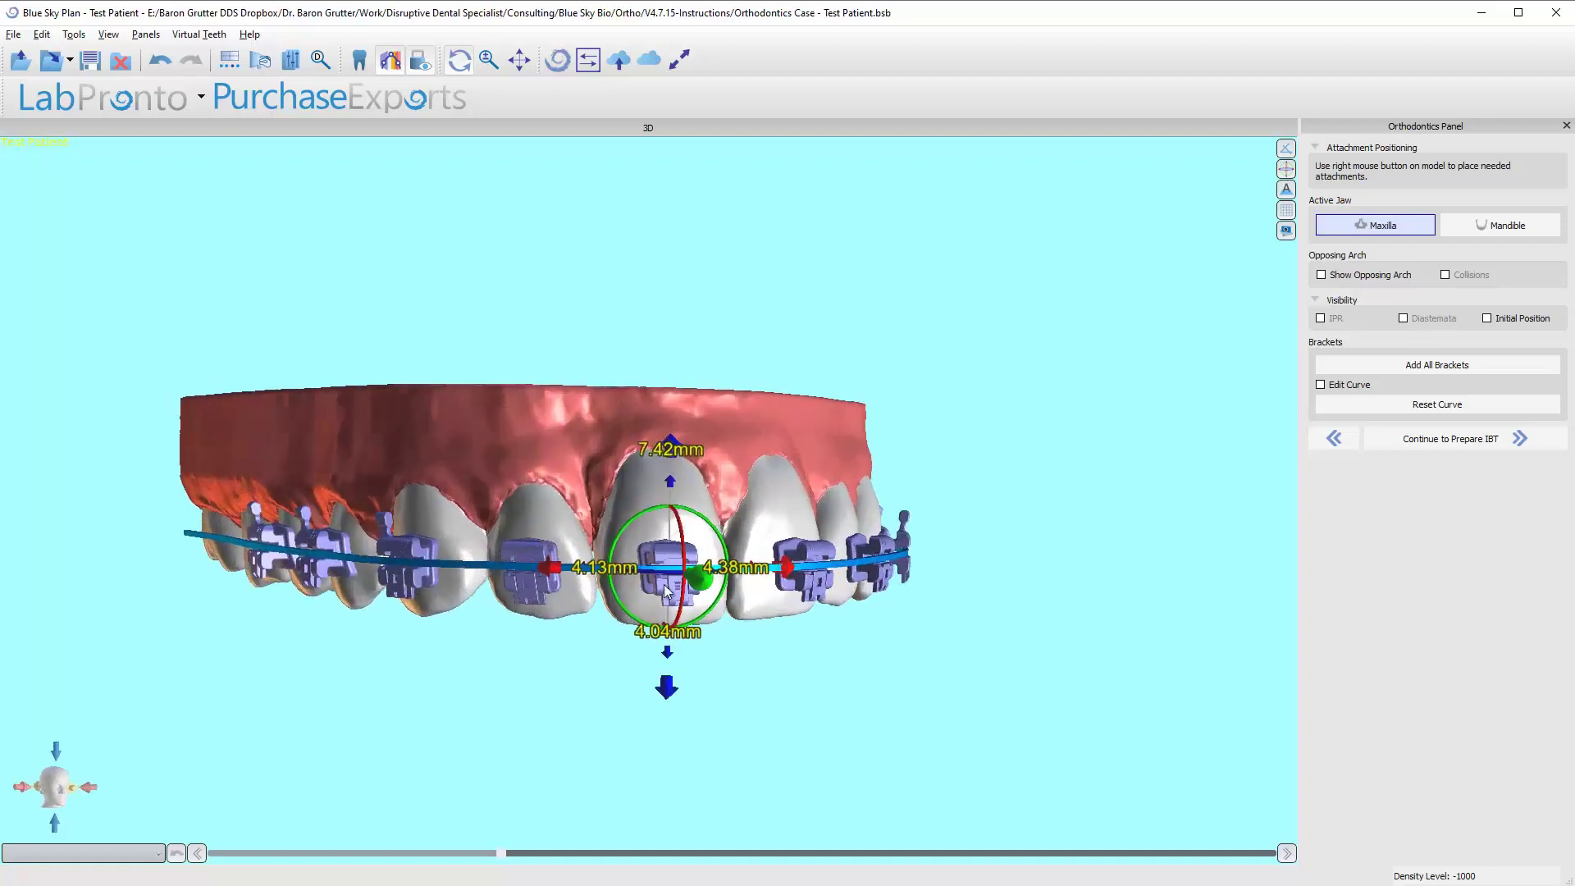
click(524, 569)
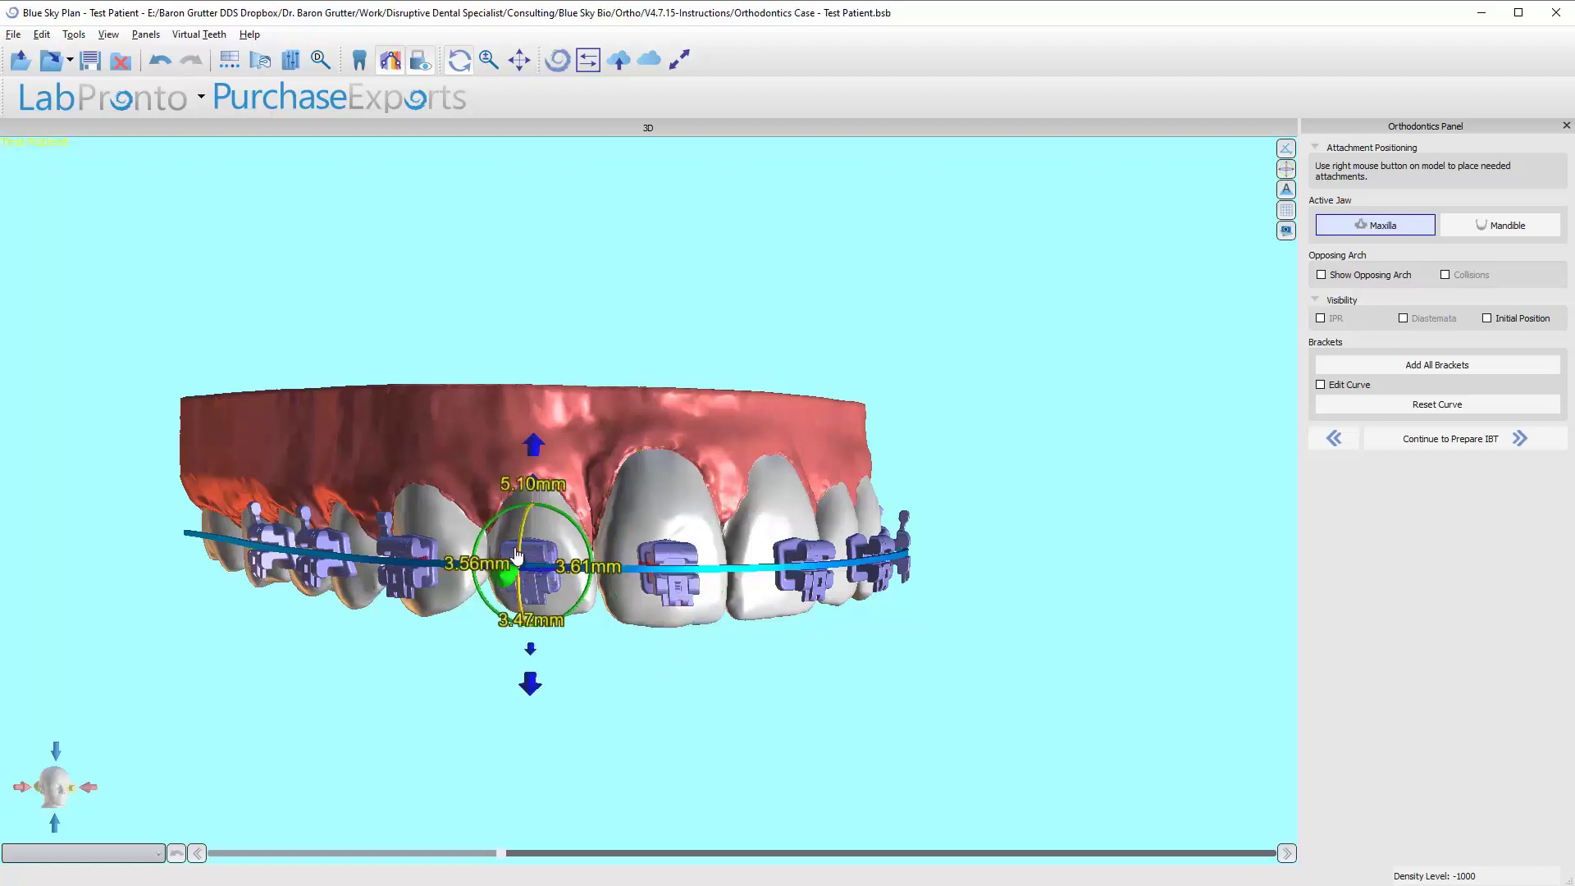
click(415, 563)
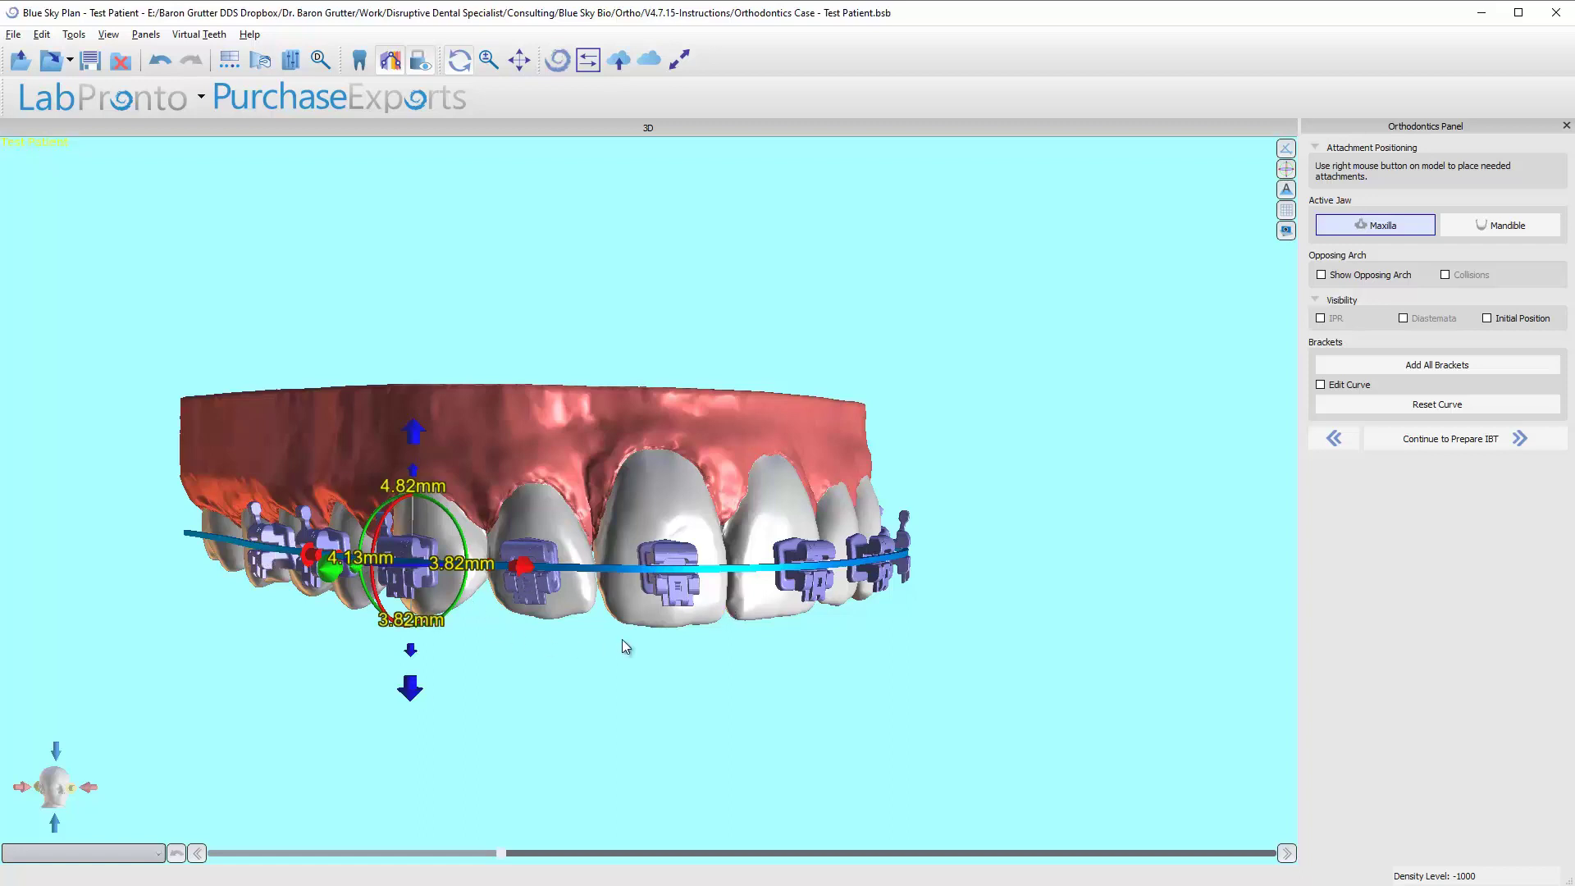
drag(622, 640, 626, 629)
click(430, 583)
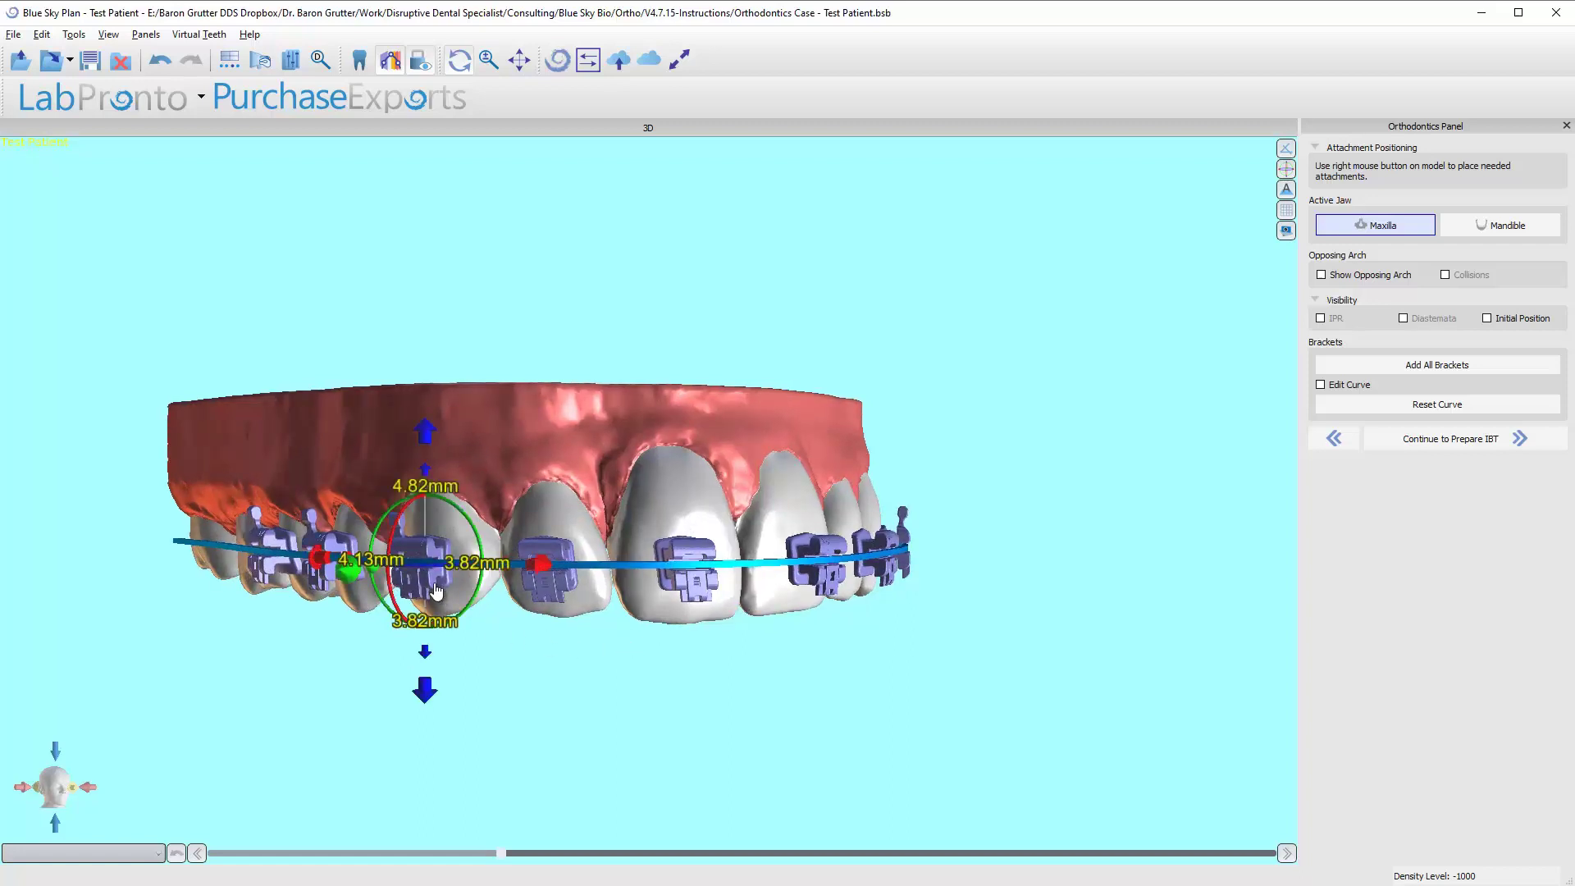
click(693, 581)
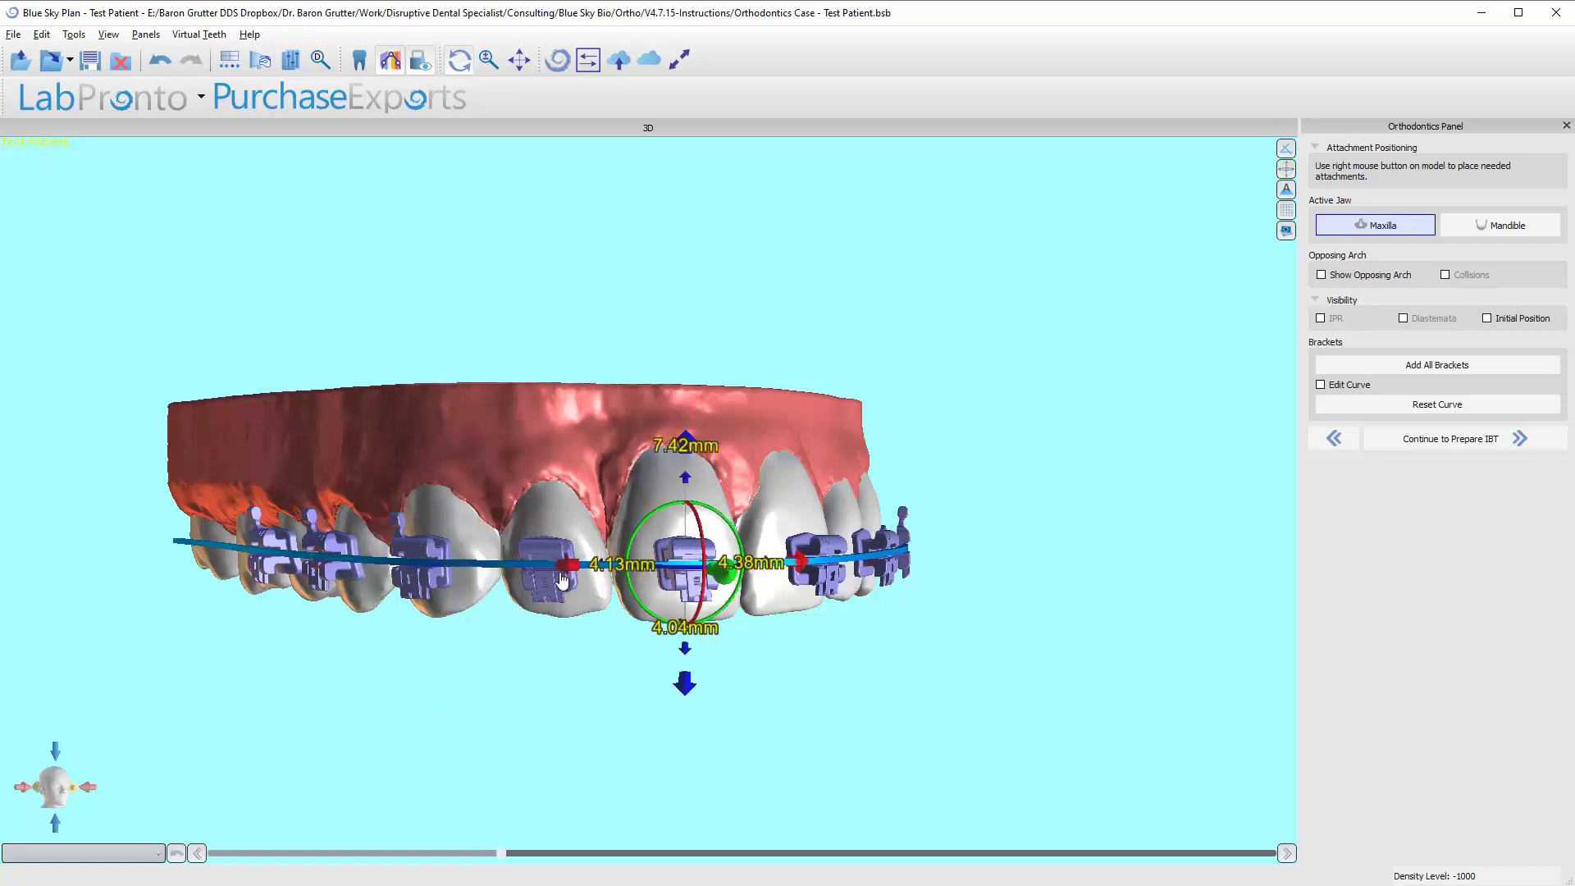
Check the tooth-edge distances of the upper right canine, upper right first premolar and upper left central incisor brackets.
click(422, 574)
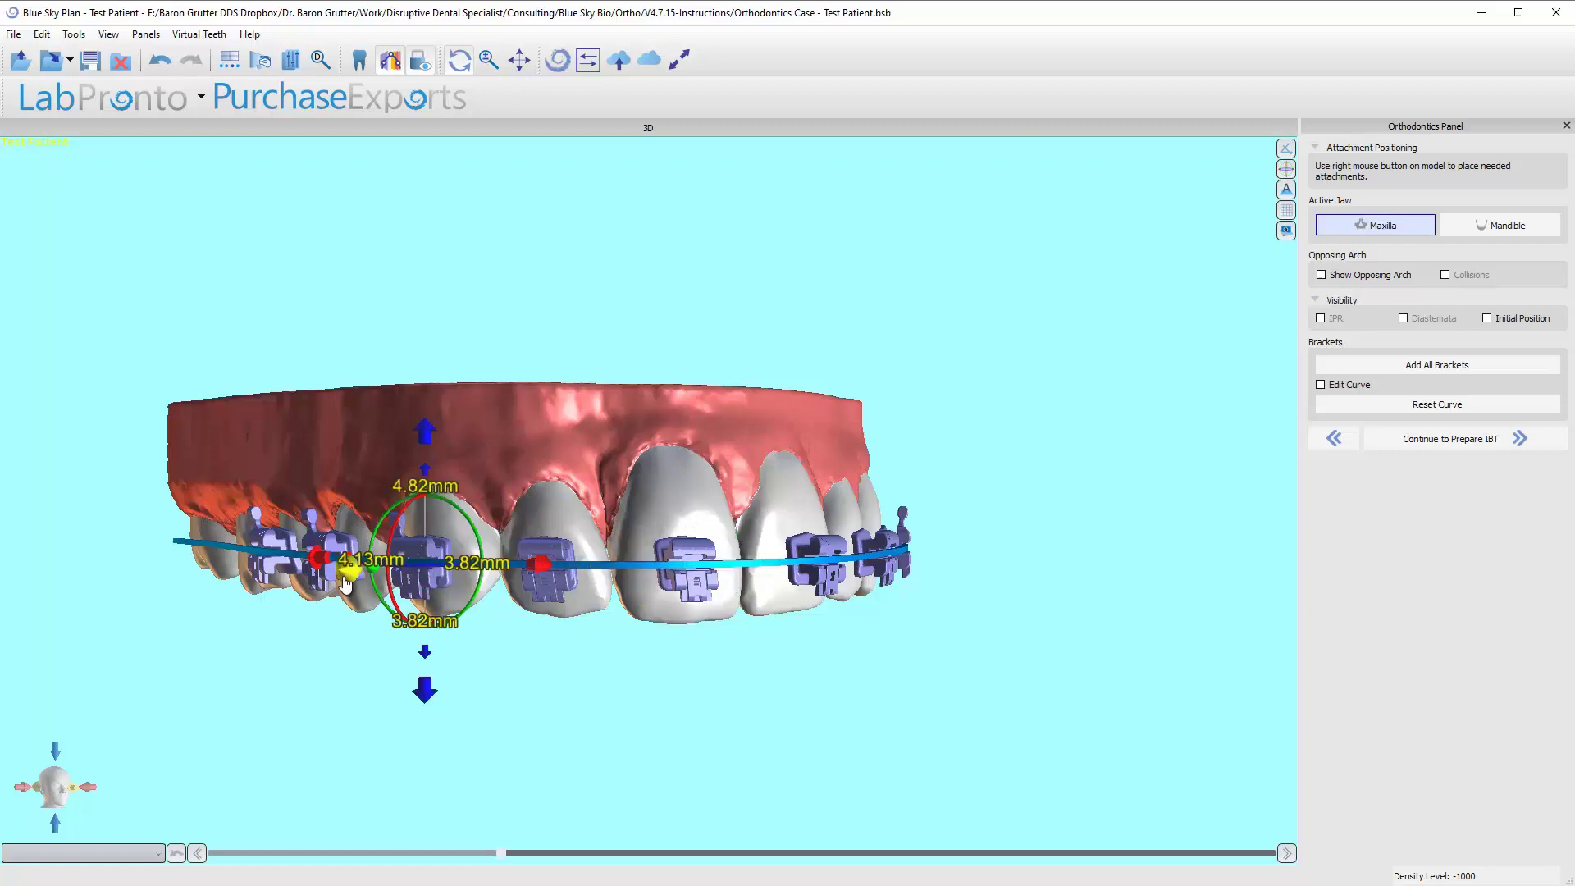
drag(342, 595, 1010, 576)
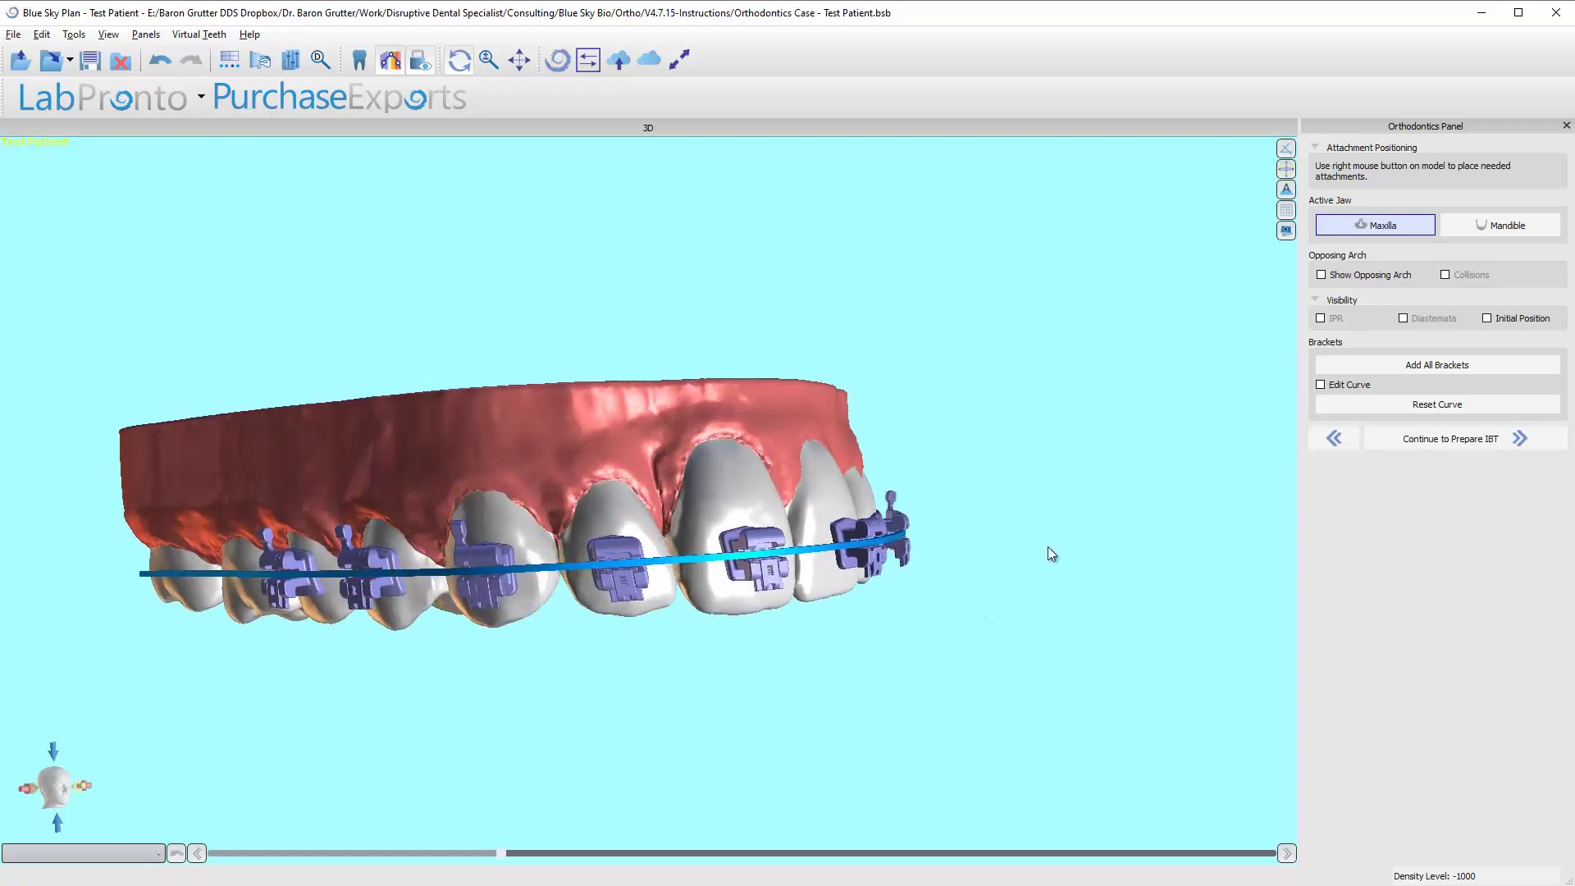
click(871, 540)
click(361, 574)
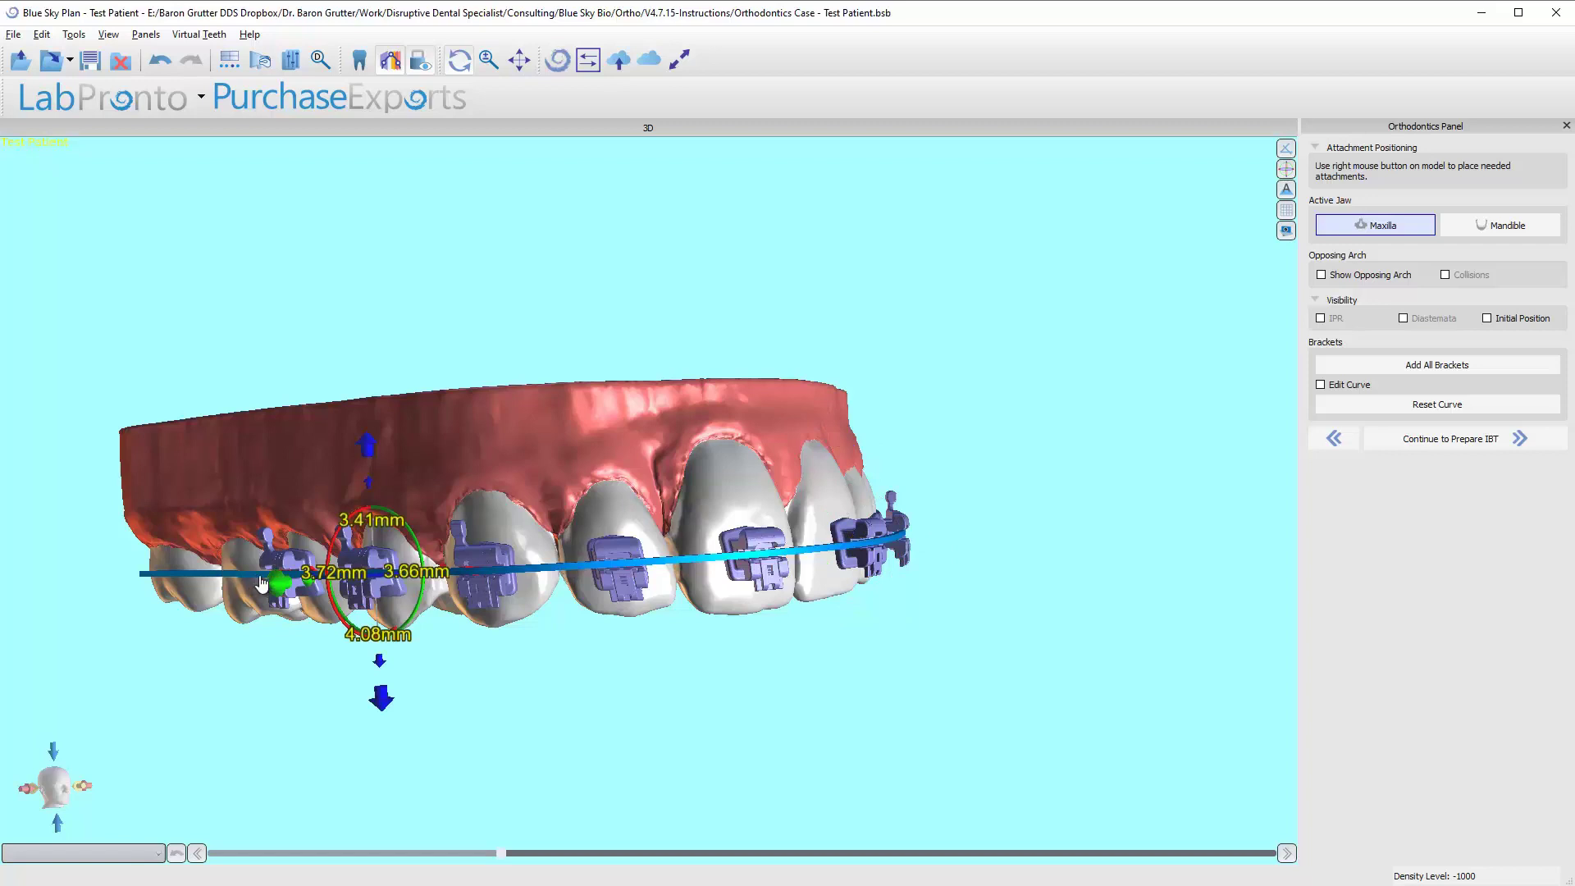
click(857, 567)
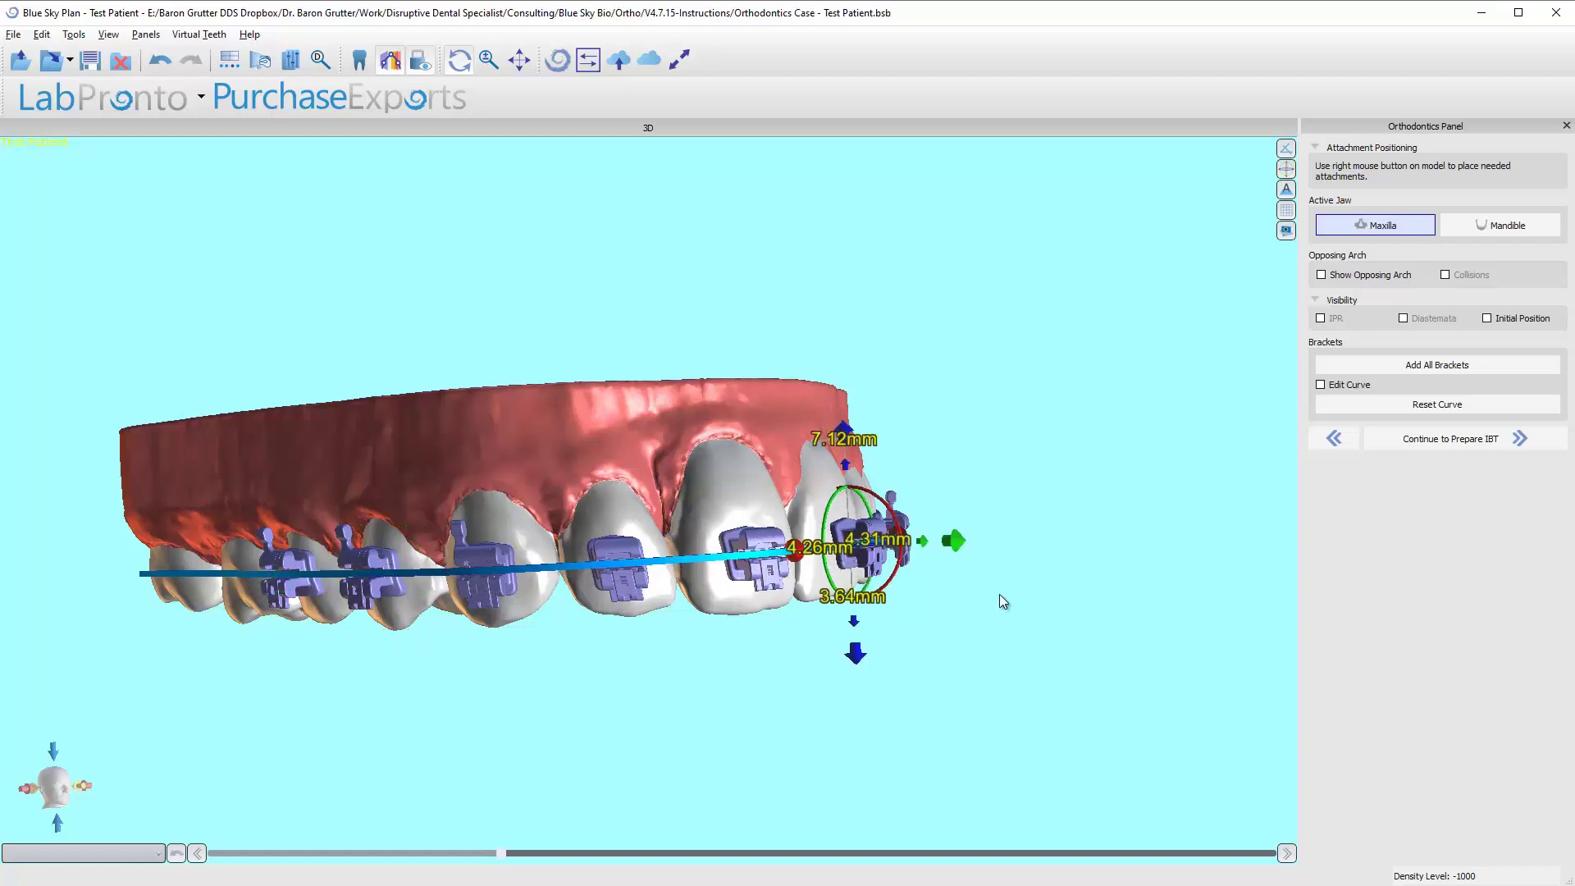
Deselect the bracket and review the whole maxillary arch with its brackets and wire from the front.
drag(1114, 536, 865, 568)
click(962, 620)
scroll(961, 620, down, 3)
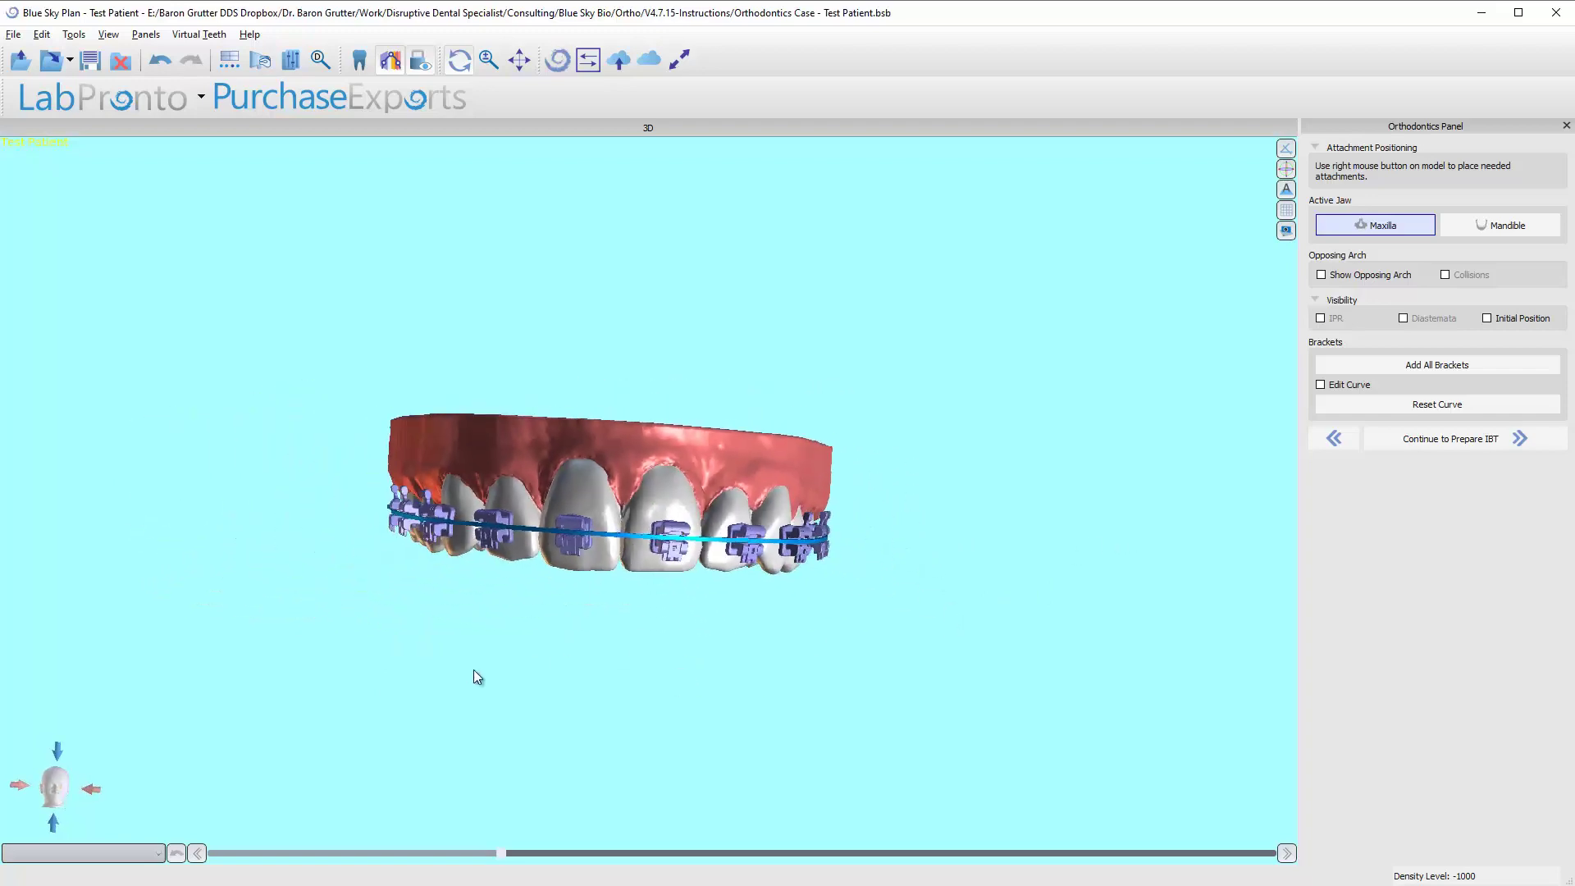
drag(474, 671, 499, 678)
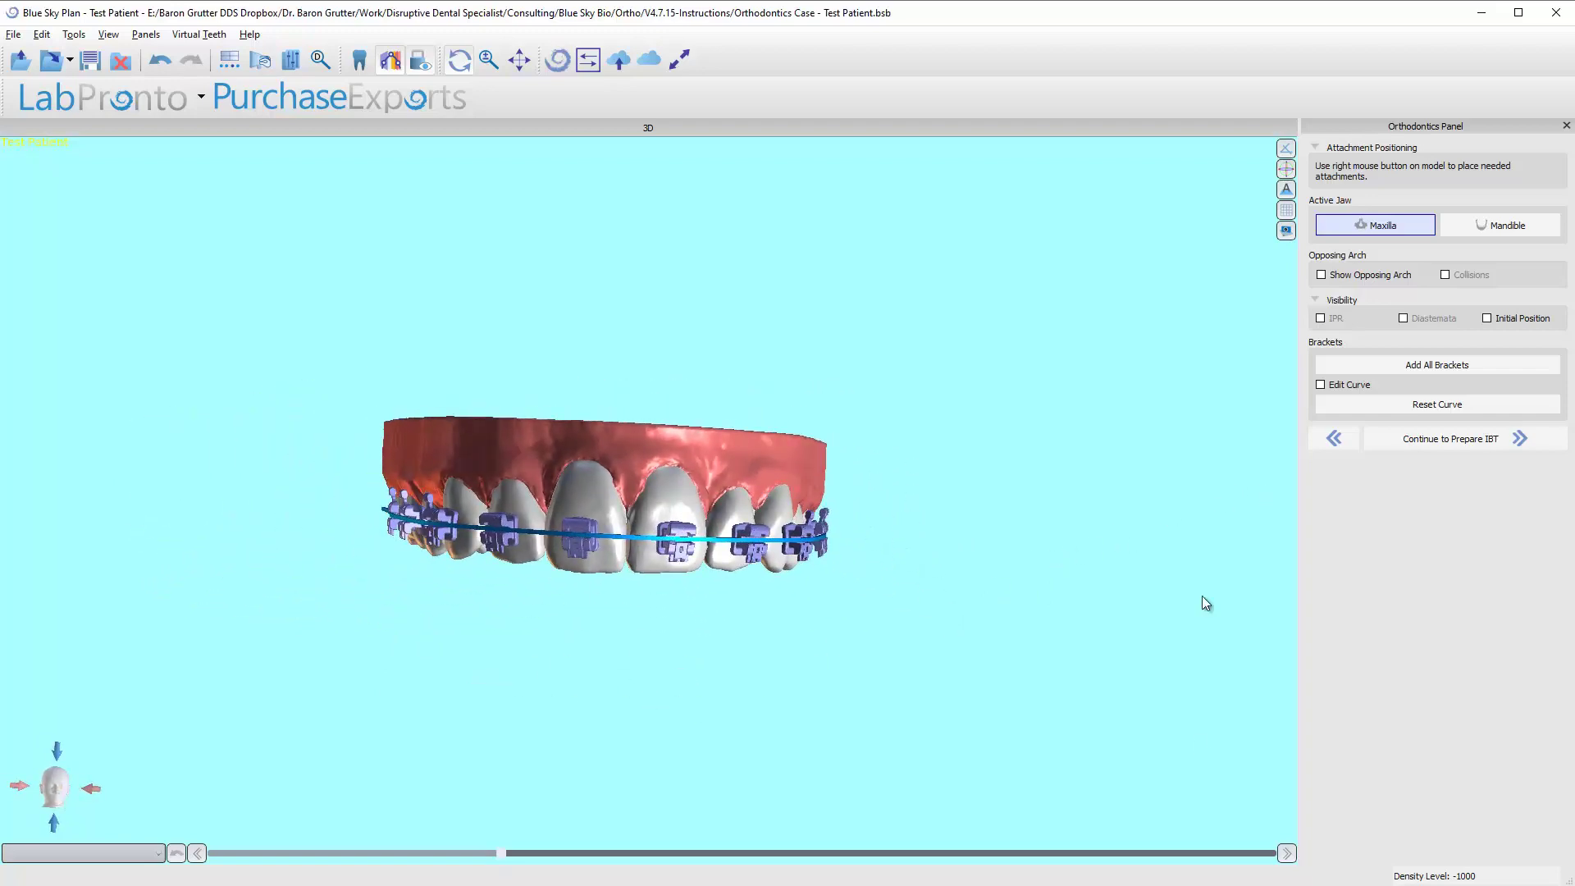